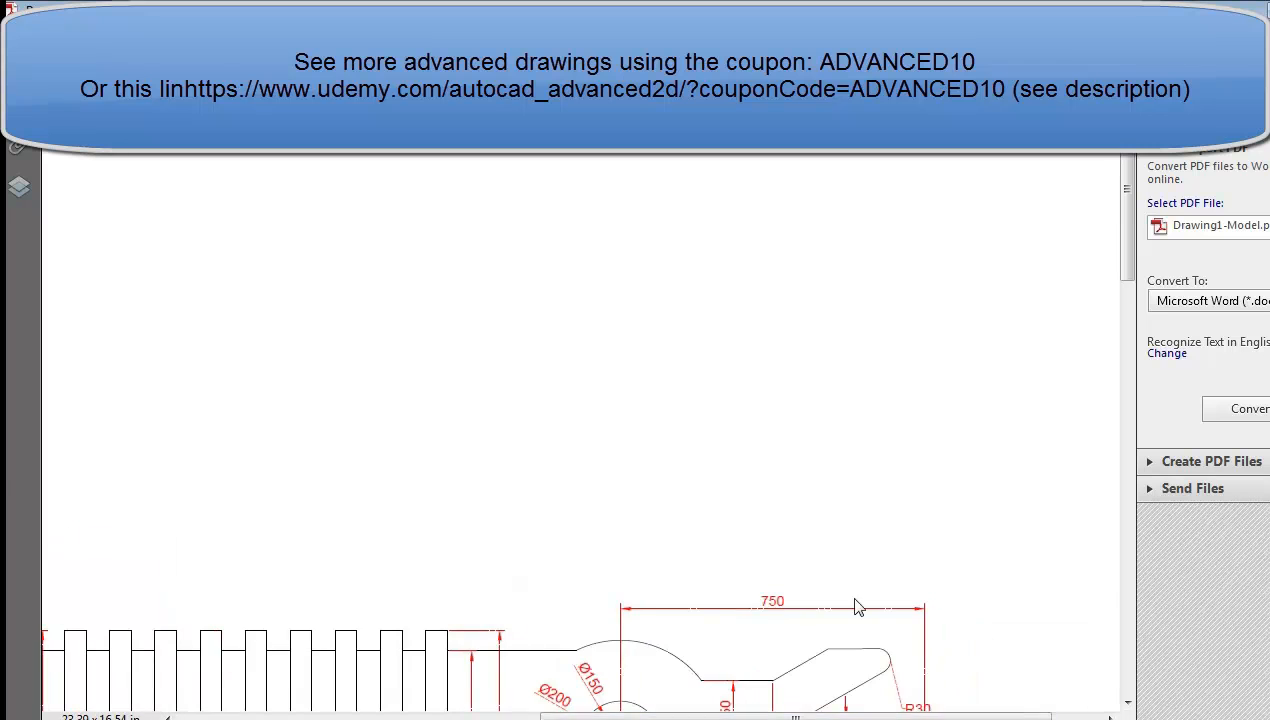
Examine the dimensioned part in the PDF reference drawing, from the fork end across to the rest of the part.
{"action": "scroll", "coordinate": [635, 625], "scroll_direction": "down", "scroll_amount": 1}
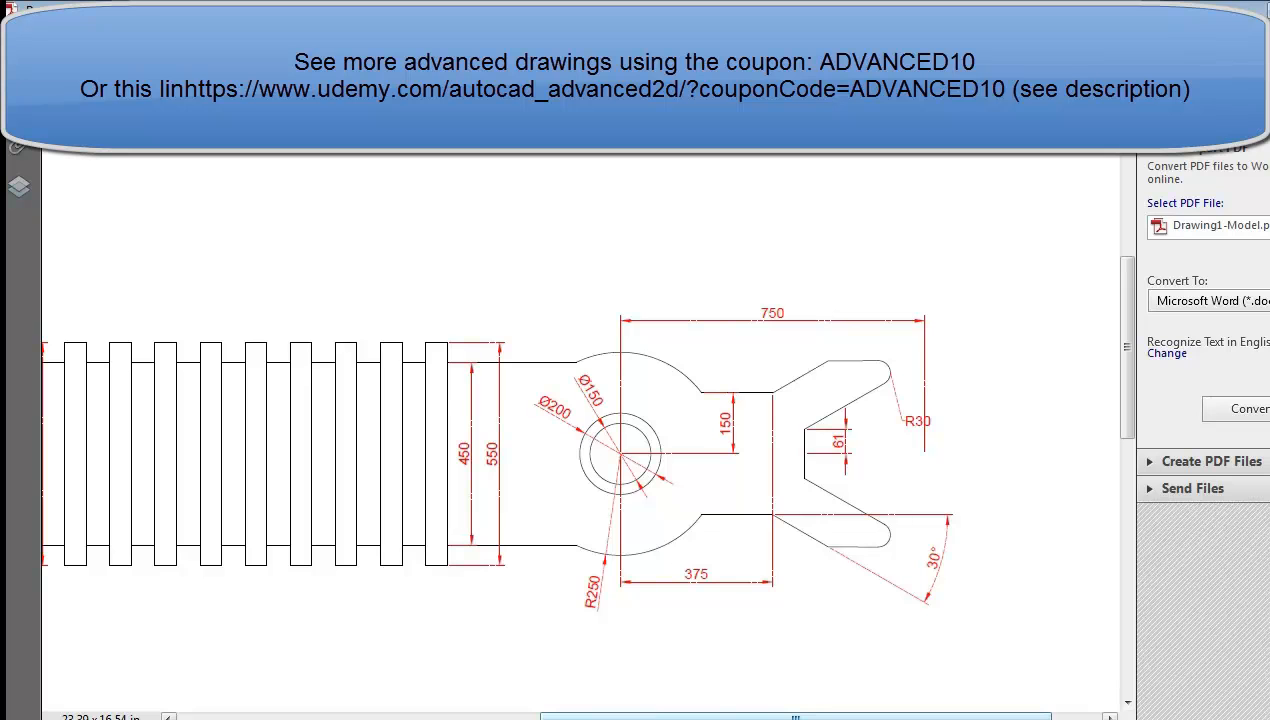
{"action": "left_click_drag", "start_coordinate": [795, 716], "coordinate": [434, 716]}
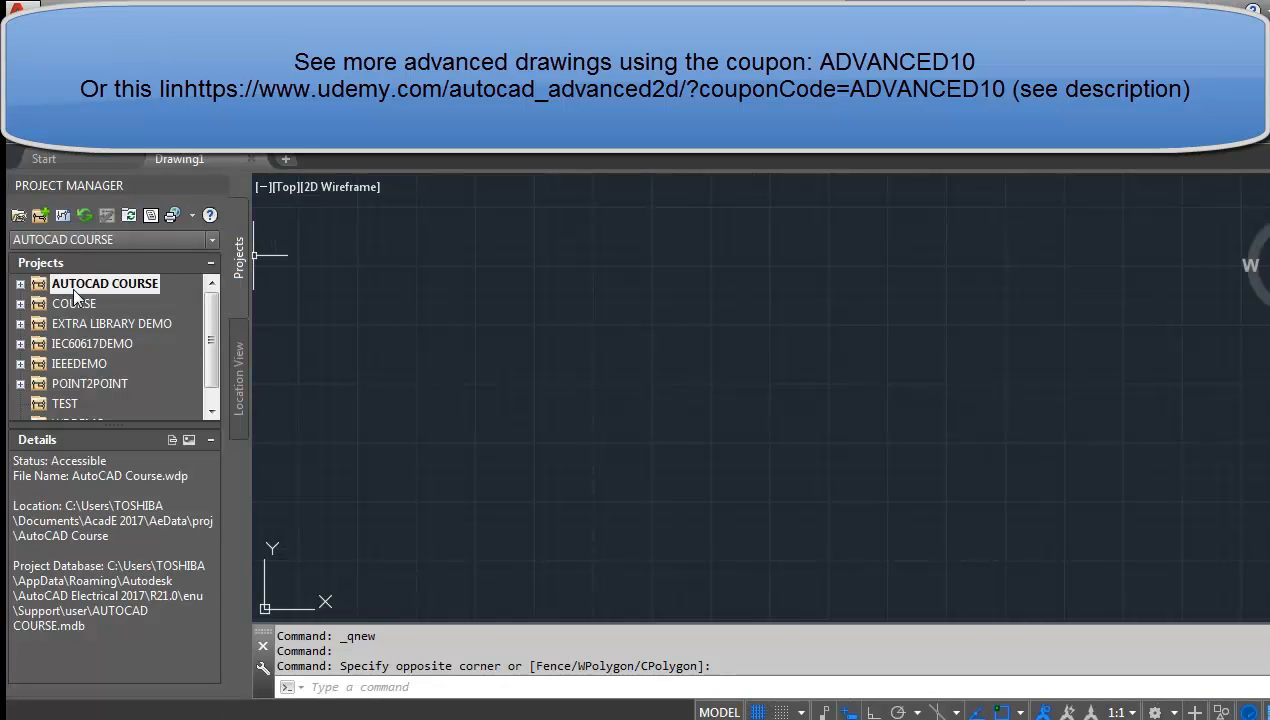
Switch to AutoCAD Electrical and start a new drawing in the AUTOCAD COURSE project using the acadiso.dwt template.
{"action": "right_click", "coordinate": [72, 287]}
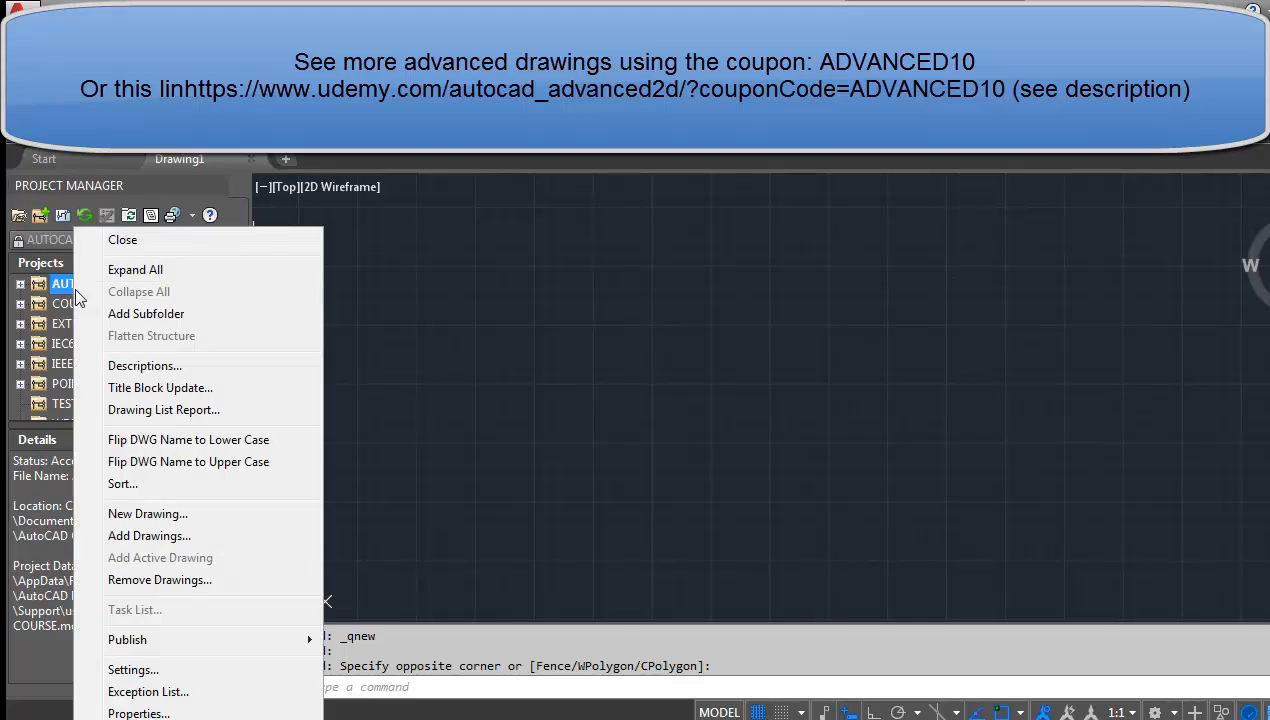
{"action": "left_click", "coordinate": [148, 514]}
{"action": "left_click", "coordinate": [880, 164]}
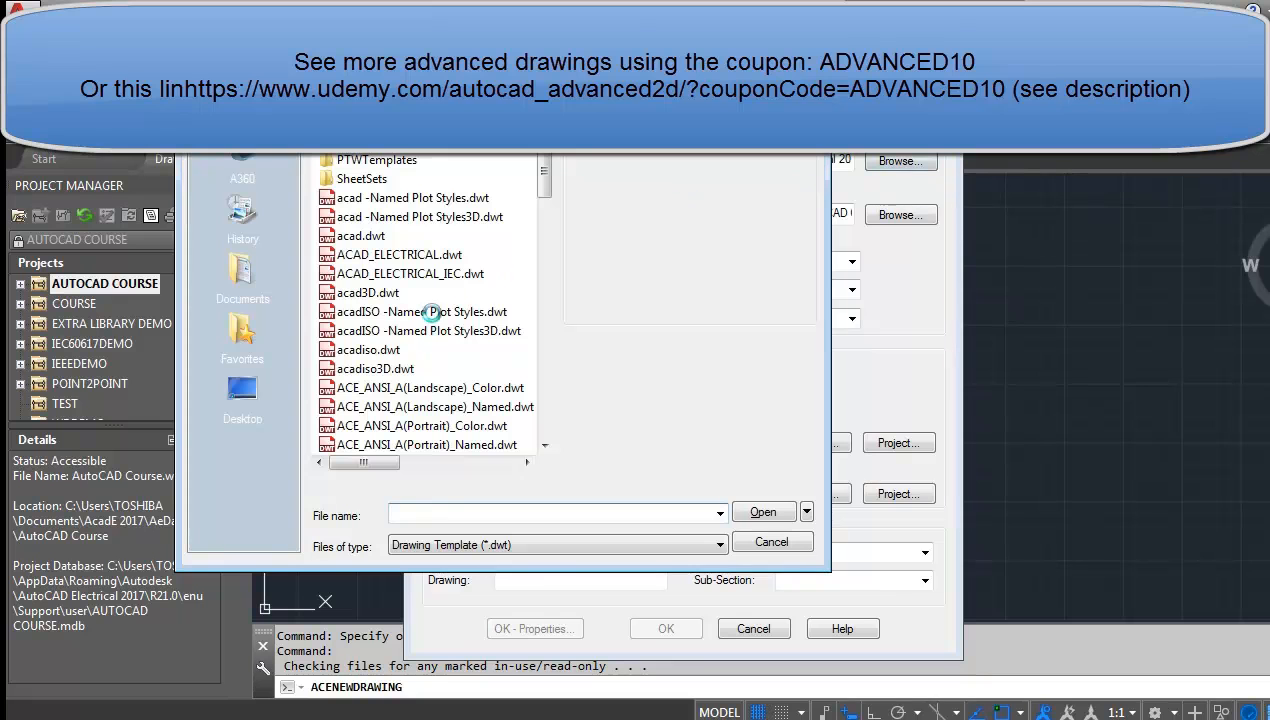
{"action": "left_click", "coordinate": [387, 356]}
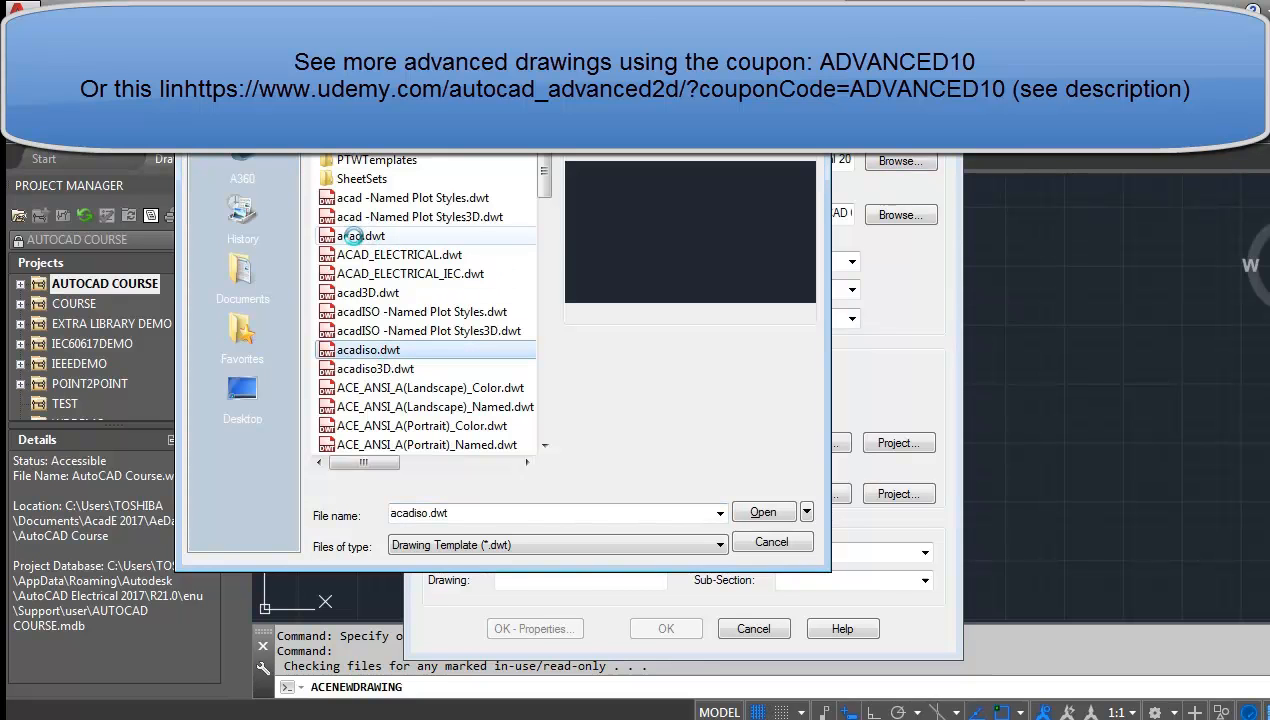
{"action": "left_click", "coordinate": [356, 241]}
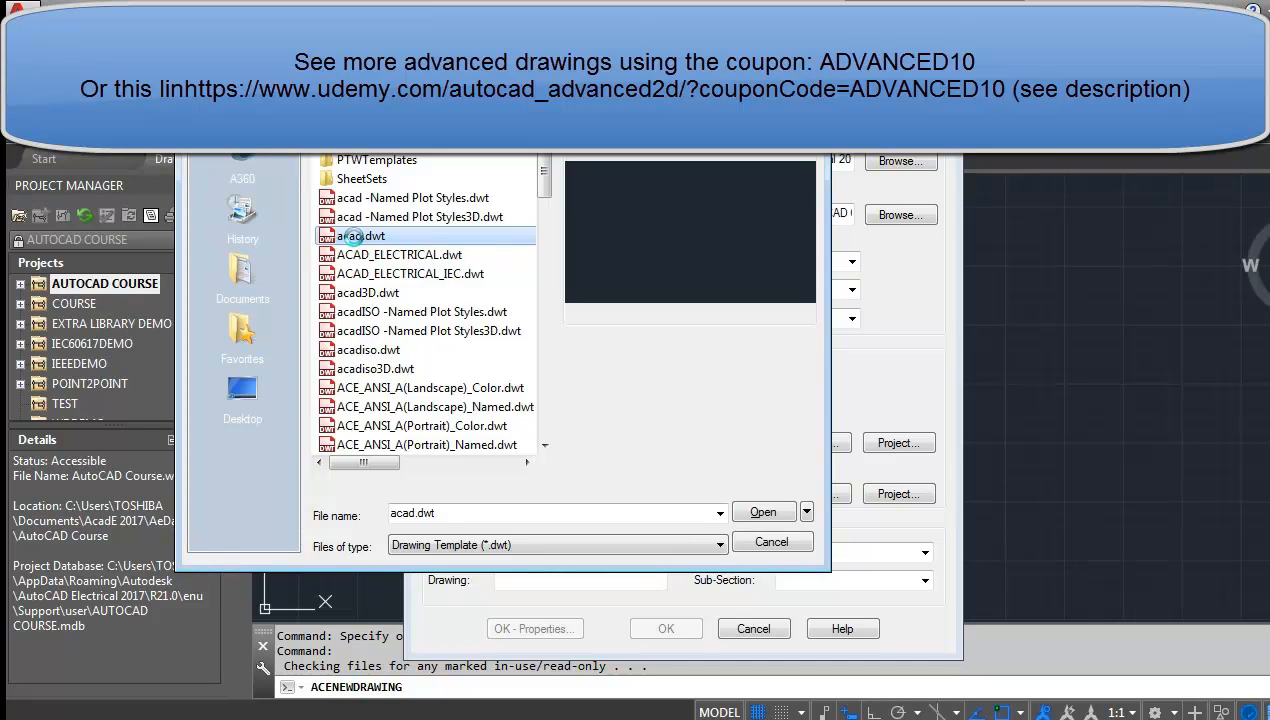
{"action": "double_click", "coordinate": [355, 239]}
{"action": "left_click", "coordinate": [380, 356]}
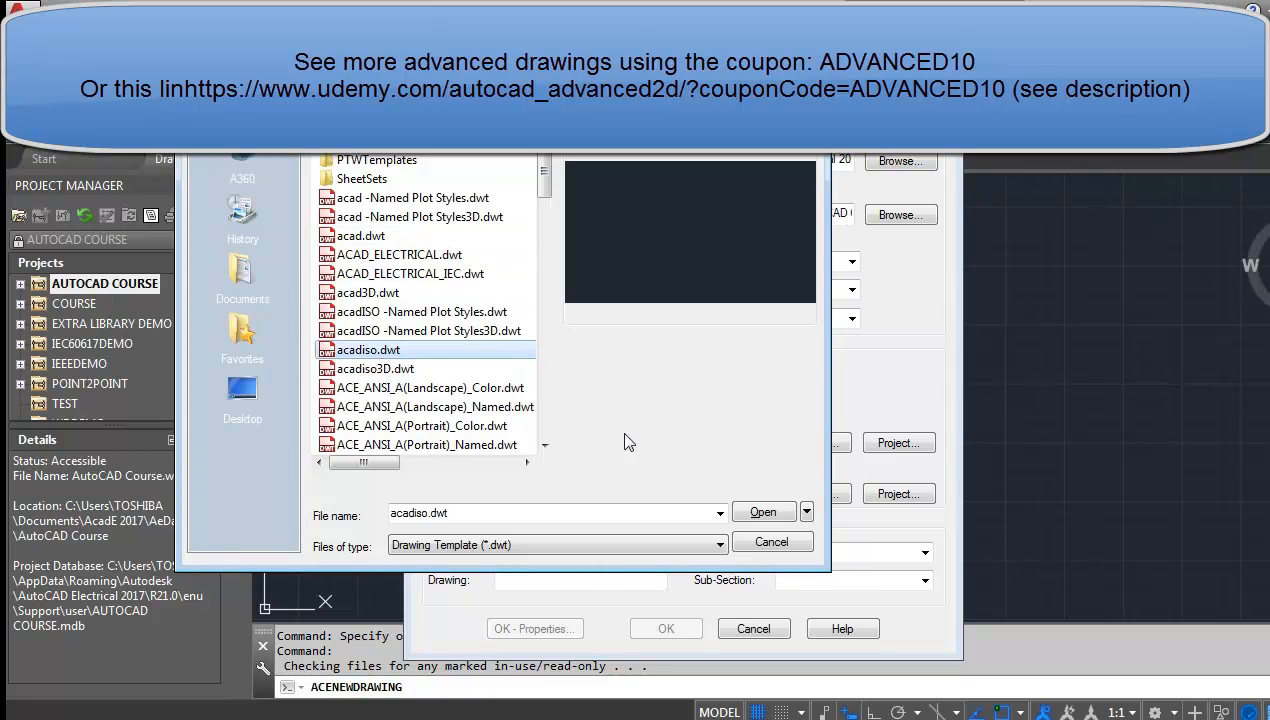
{"action": "left_click", "coordinate": [763, 513]}
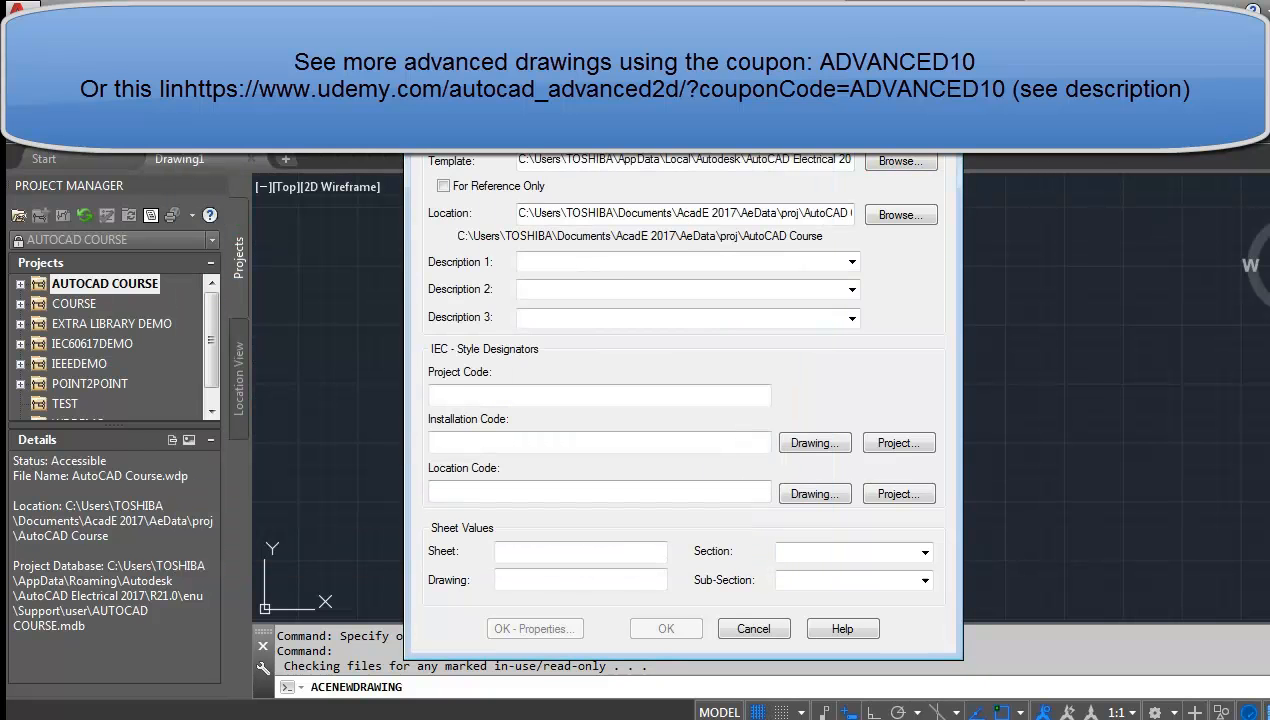
Name the new drawing 2d_object and create it with the remaining fields left blank.
{"action": "type", "text": "2d_object"}
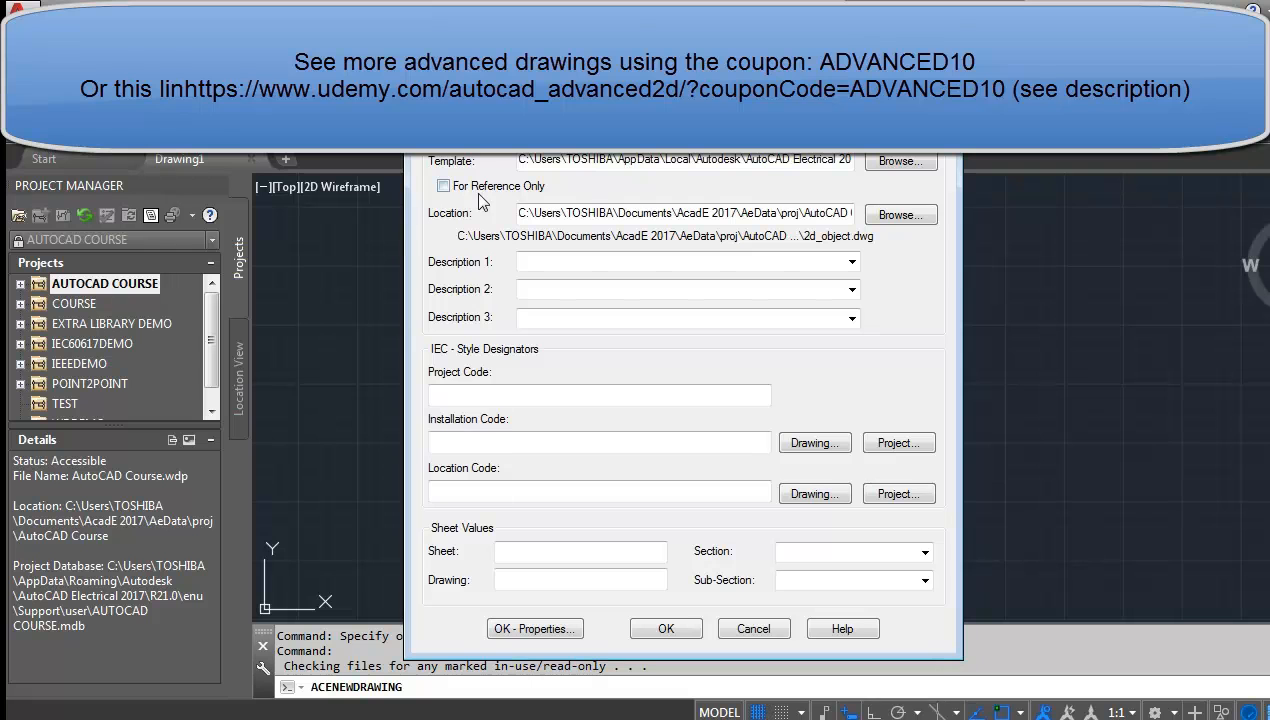
{"action": "left_click", "coordinate": [522, 552]}
{"action": "left_click", "coordinate": [664, 629]}
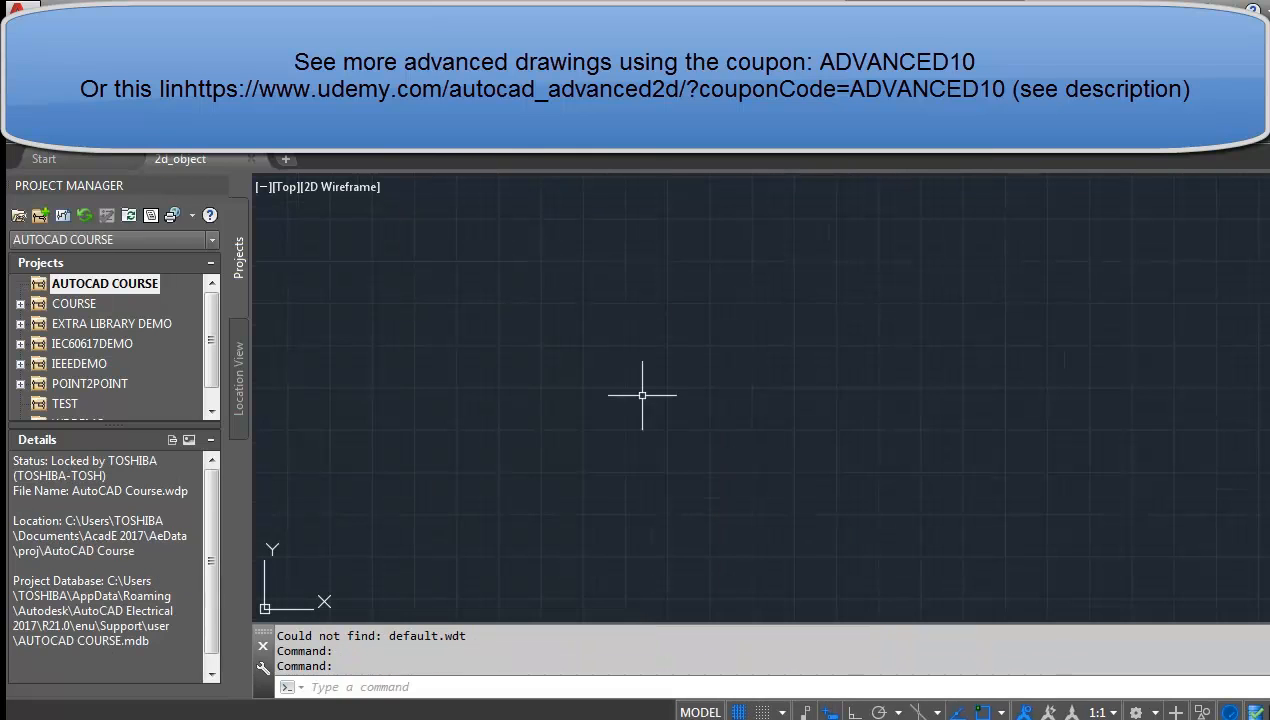
Turn on grid snap and set both the X and Y snap spacing to 5.
{"action": "left_click", "coordinate": [642, 395]}
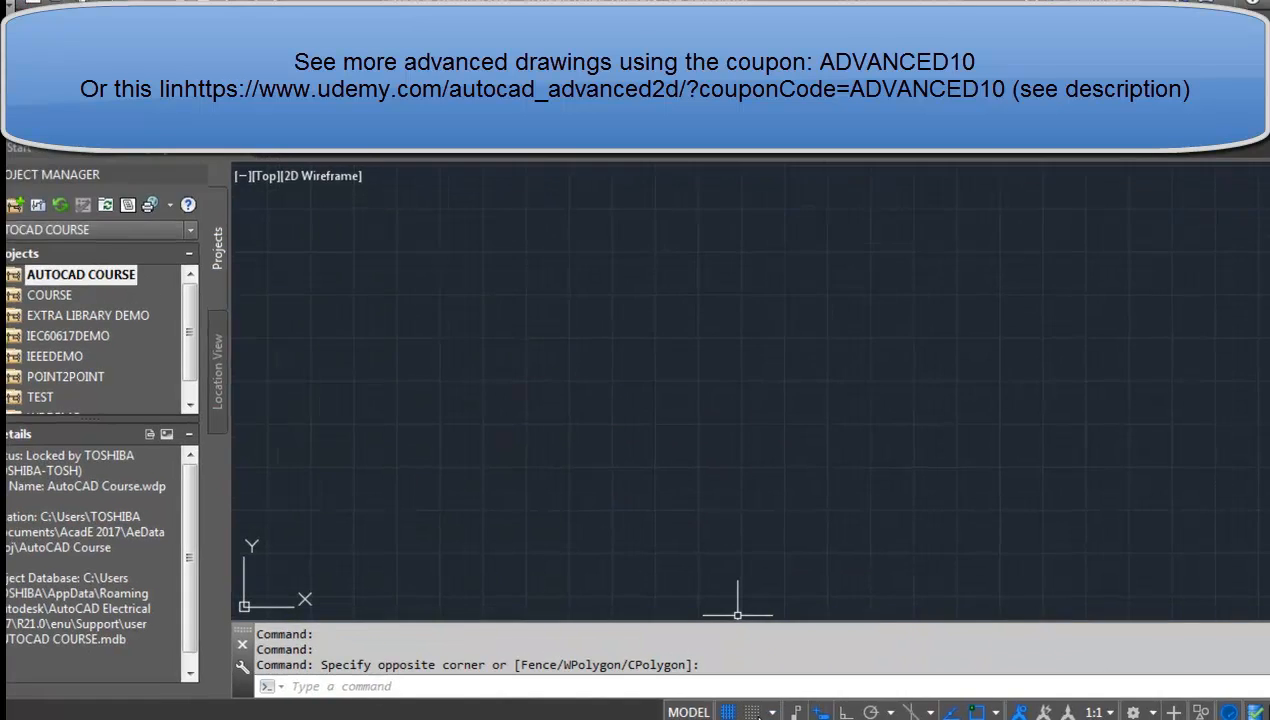
{"action": "left_click", "coordinate": [674, 712]}
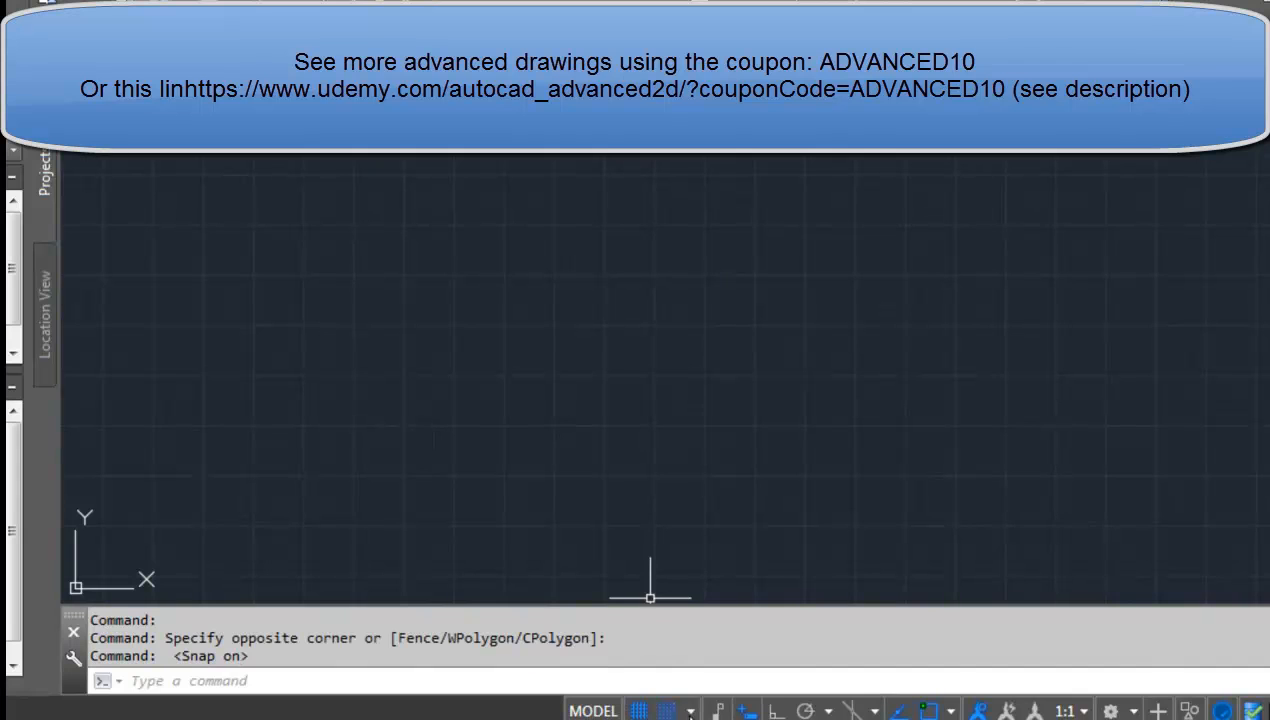
{"action": "left_click", "coordinate": [691, 712]}
{"action": "left_click", "coordinate": [705, 679]}
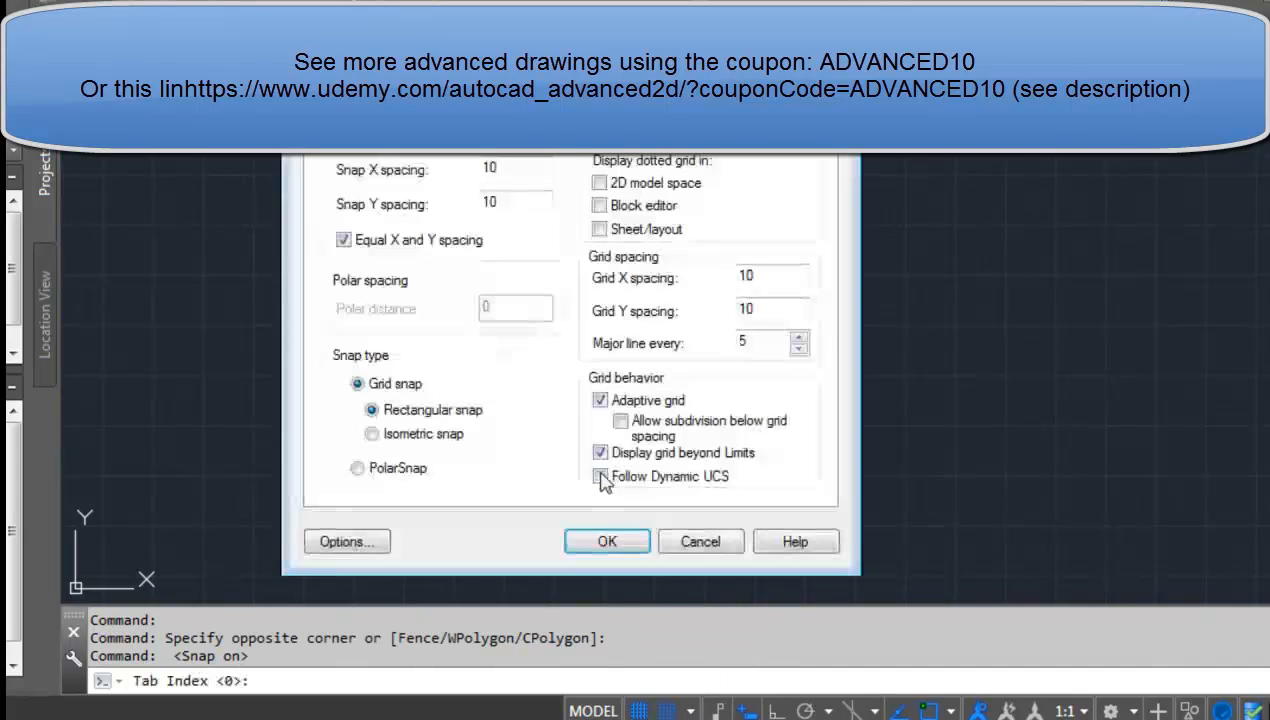
{"action": "left_click_drag", "start_coordinate": [551, 167], "coordinate": [427, 168]}
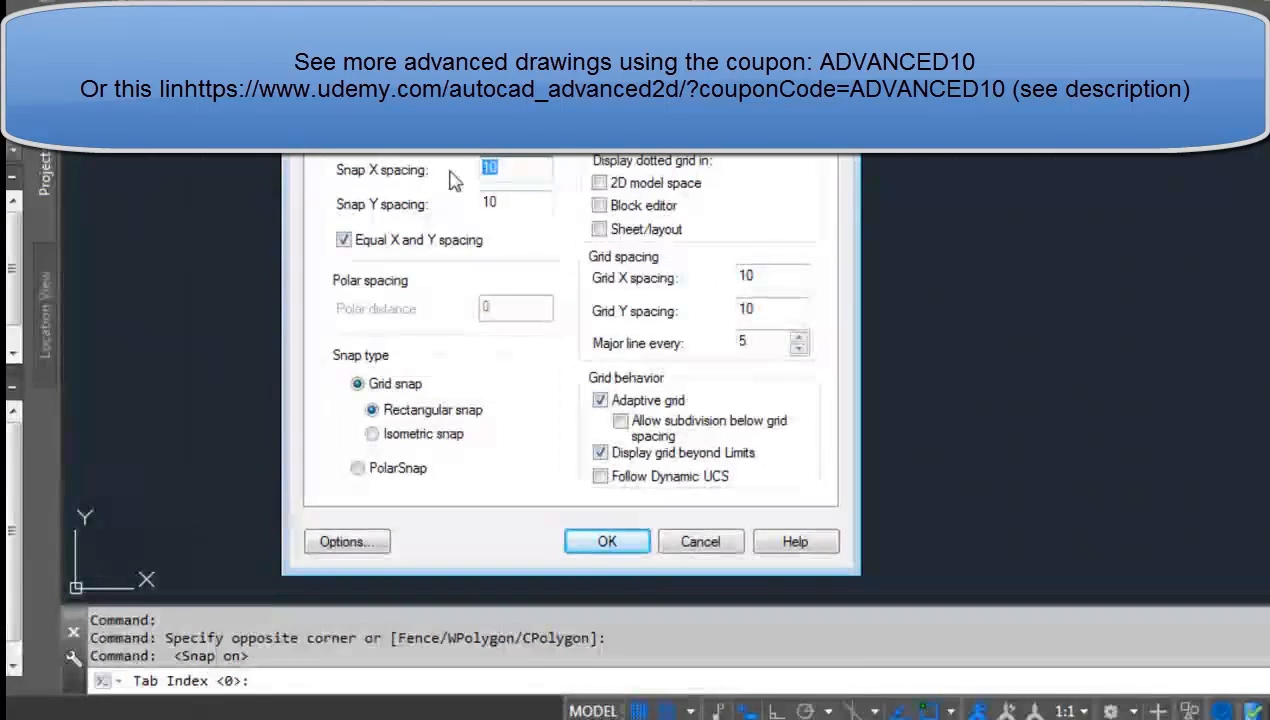
{"action": "type", "text": "5"}
{"action": "left_click", "coordinate": [505, 206]}
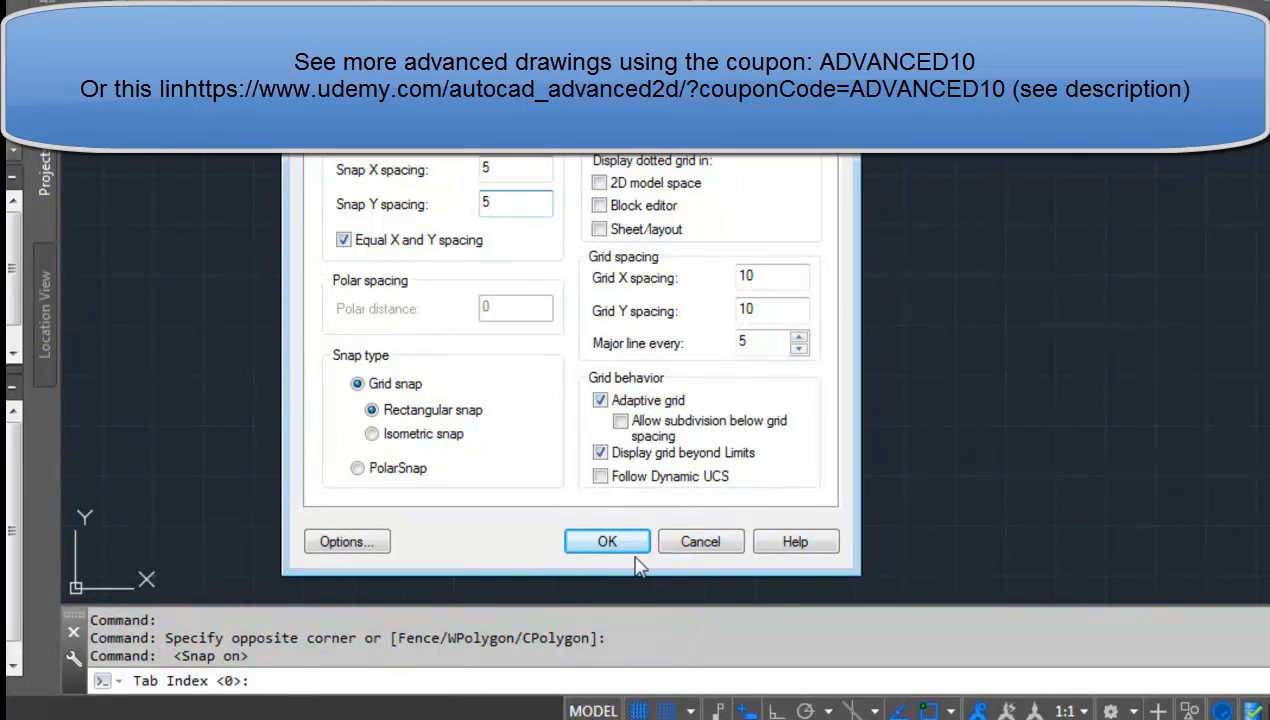
{"action": "left_click", "coordinate": [607, 542]}
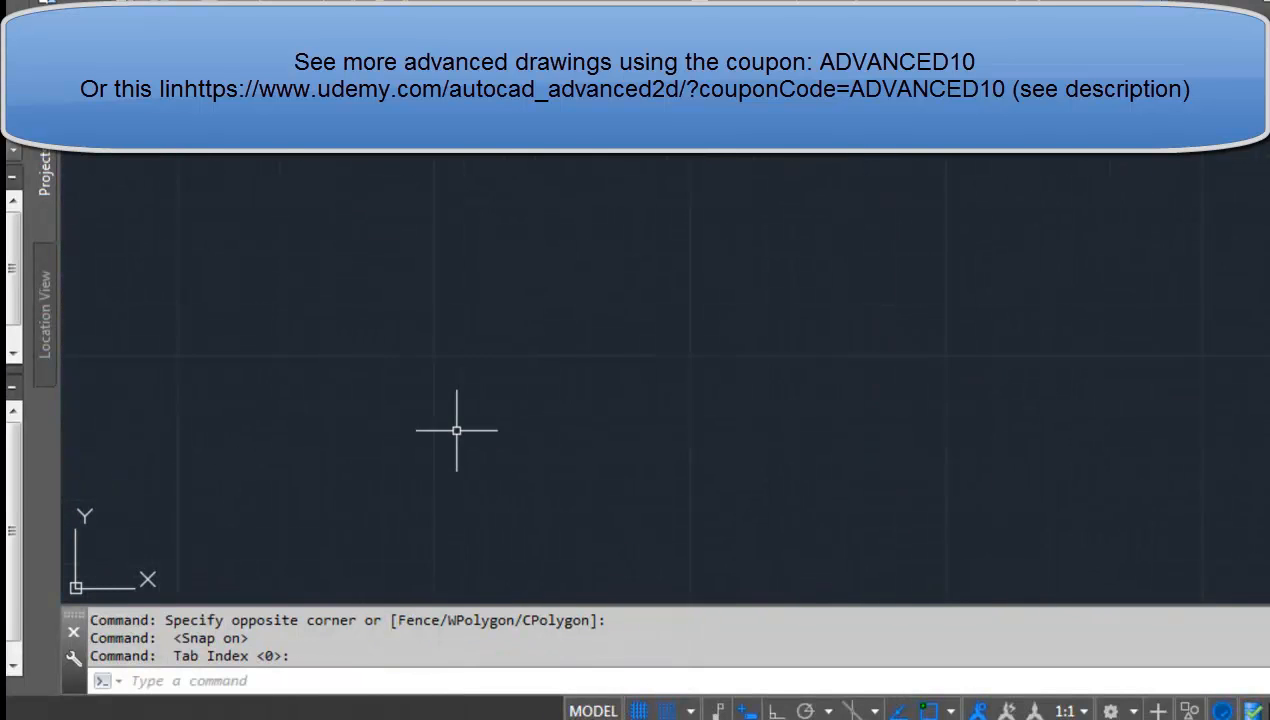
Draw a circle with a diameter of 225 in the empty drawing area.
{"action": "left_click", "coordinate": [338, 370]}
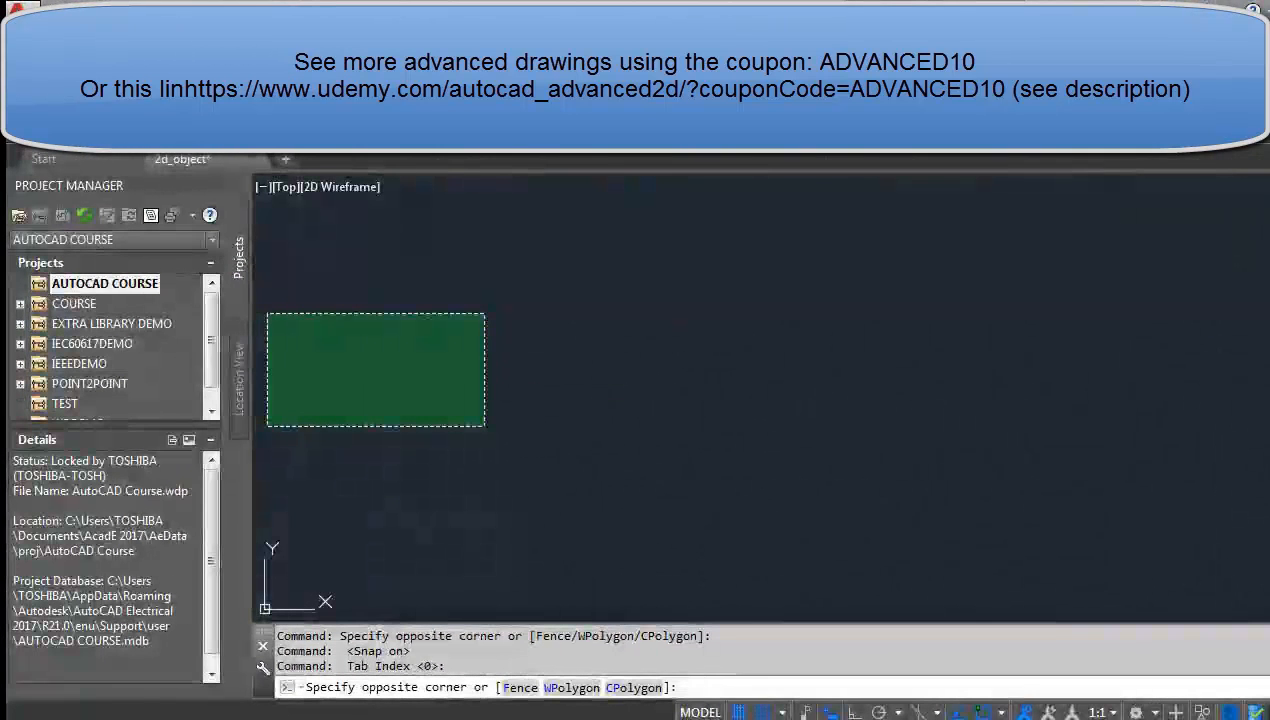
{"action": "left_click", "coordinate": [108, 110]}
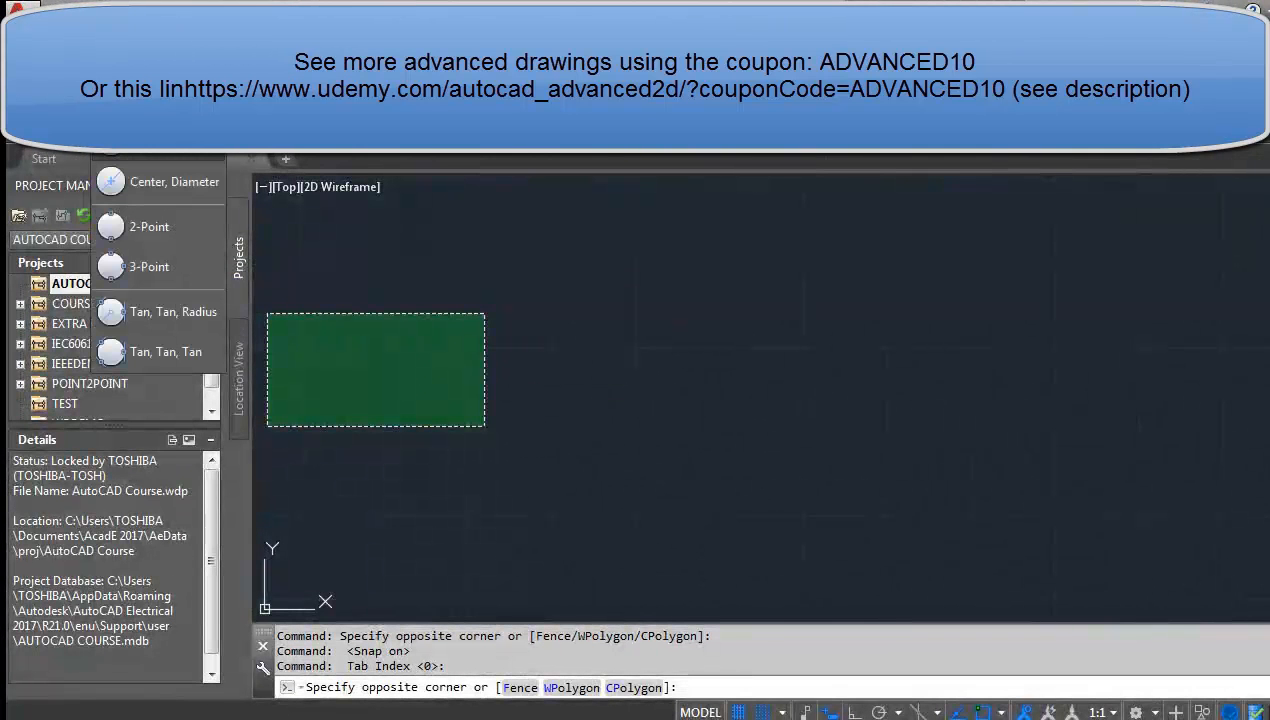
{"action": "left_click", "coordinate": [153, 156]}
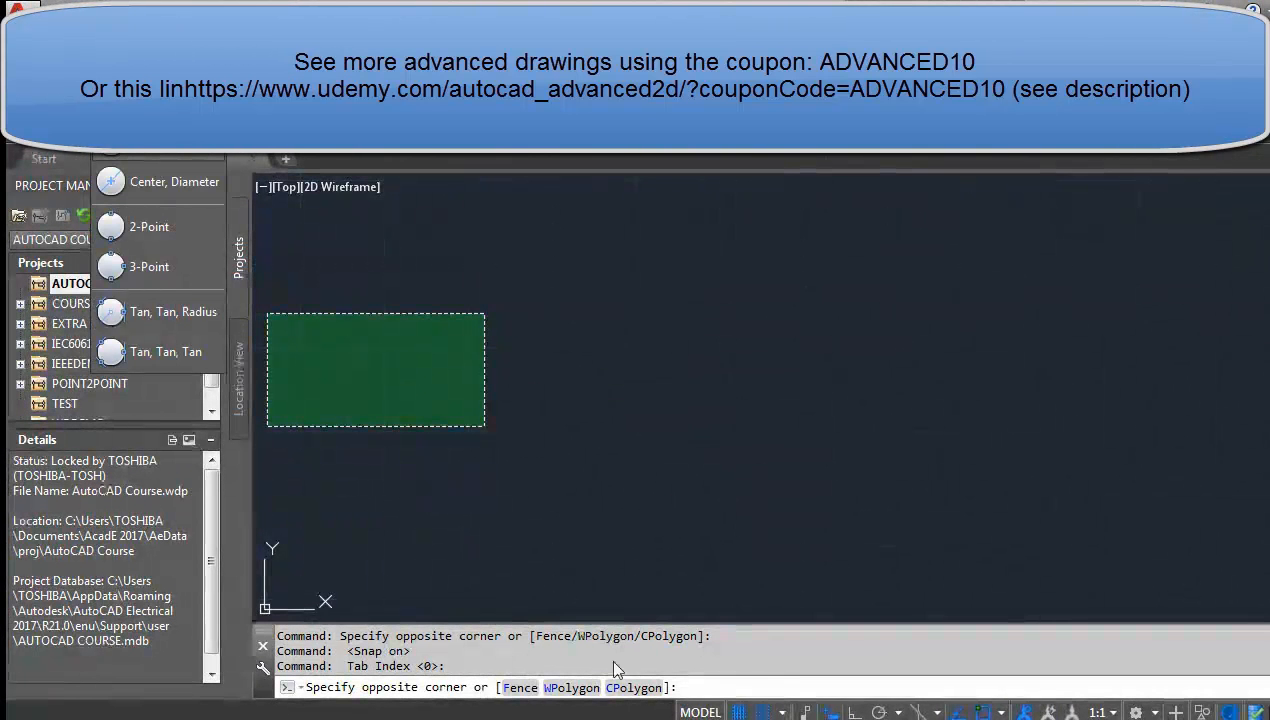
{"action": "left_click", "coordinate": [637, 348]}
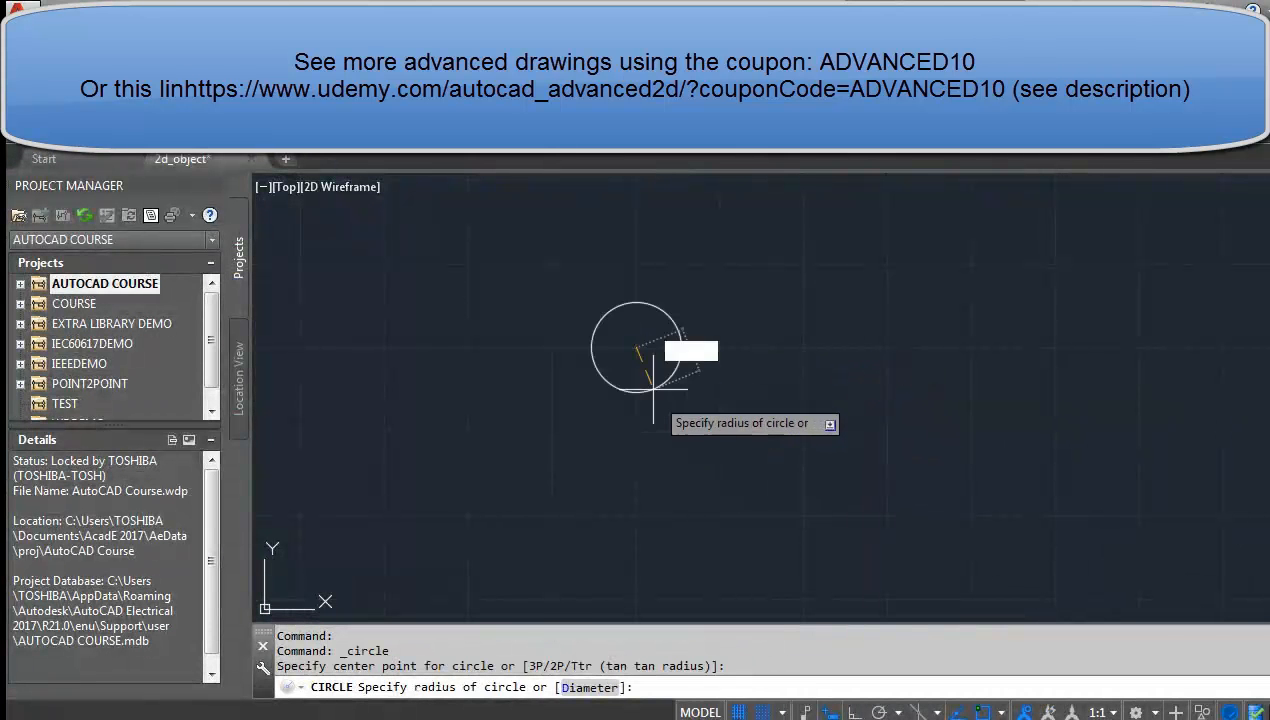
{"action": "left_click", "coordinate": [588, 688]}
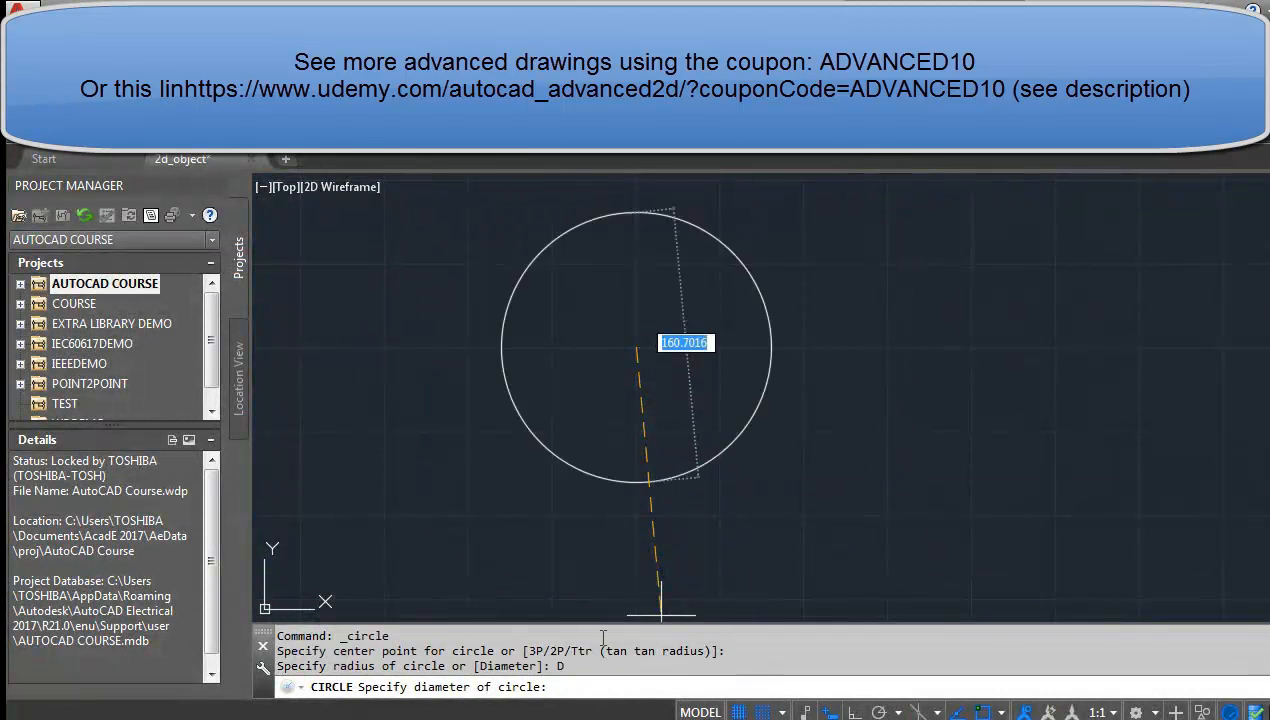
{"action": "type", "text": "225"}
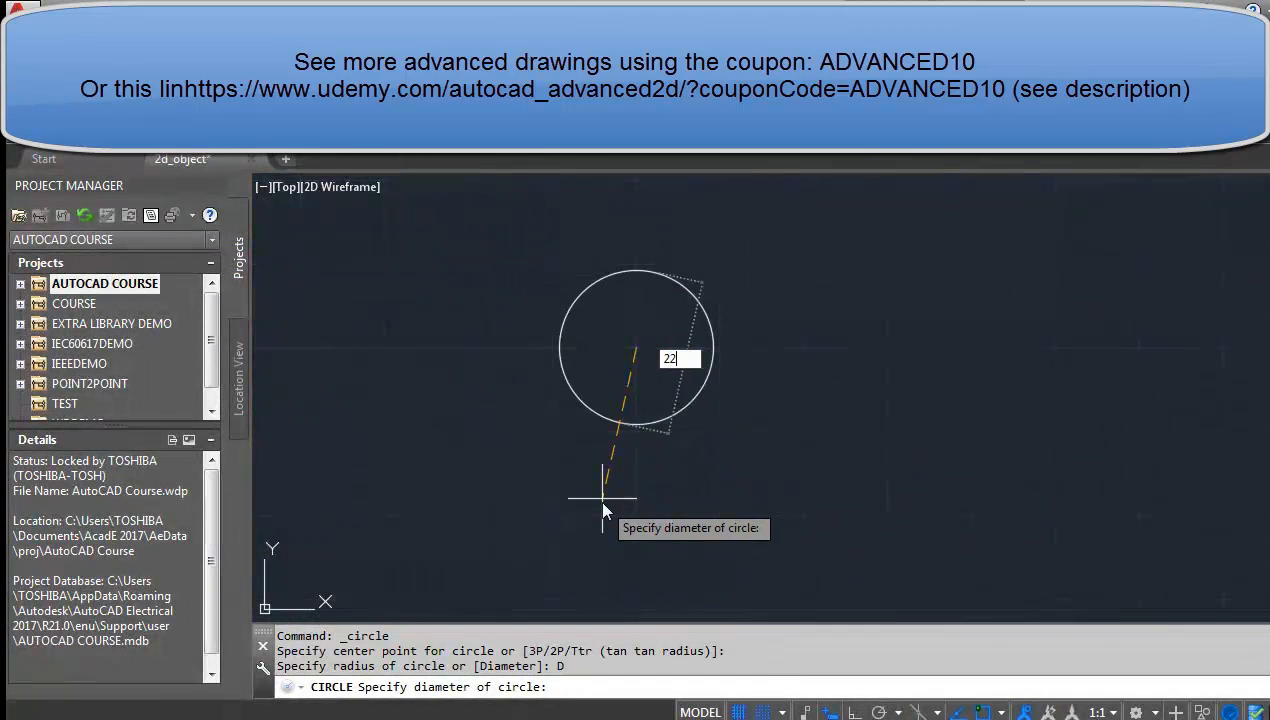
{"action": "key", "text": "Return"}
Draw a concentric circle with a radius of 250 around the centre of the existing circle.
{"action": "scroll", "coordinate": [608, 497], "scroll_direction": "down", "scroll_amount": 2}
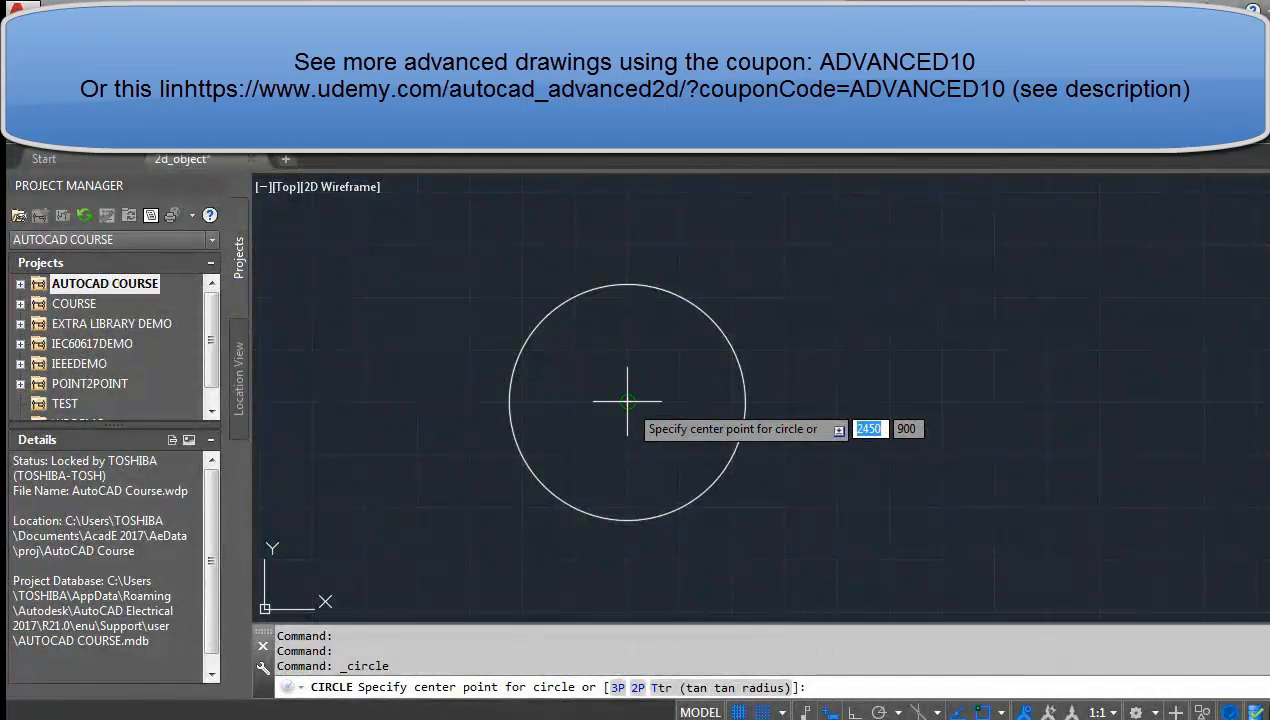
{"action": "left_click", "coordinate": [627, 402]}
{"action": "type", "text": "225"}
{"action": "key", "text": "BackSpace"}
{"action": "key", "text": "BackSpace"}
{"action": "key", "text": "BackSpace"}
{"action": "type", "text": "250"}
{"action": "key", "text": "Return"}
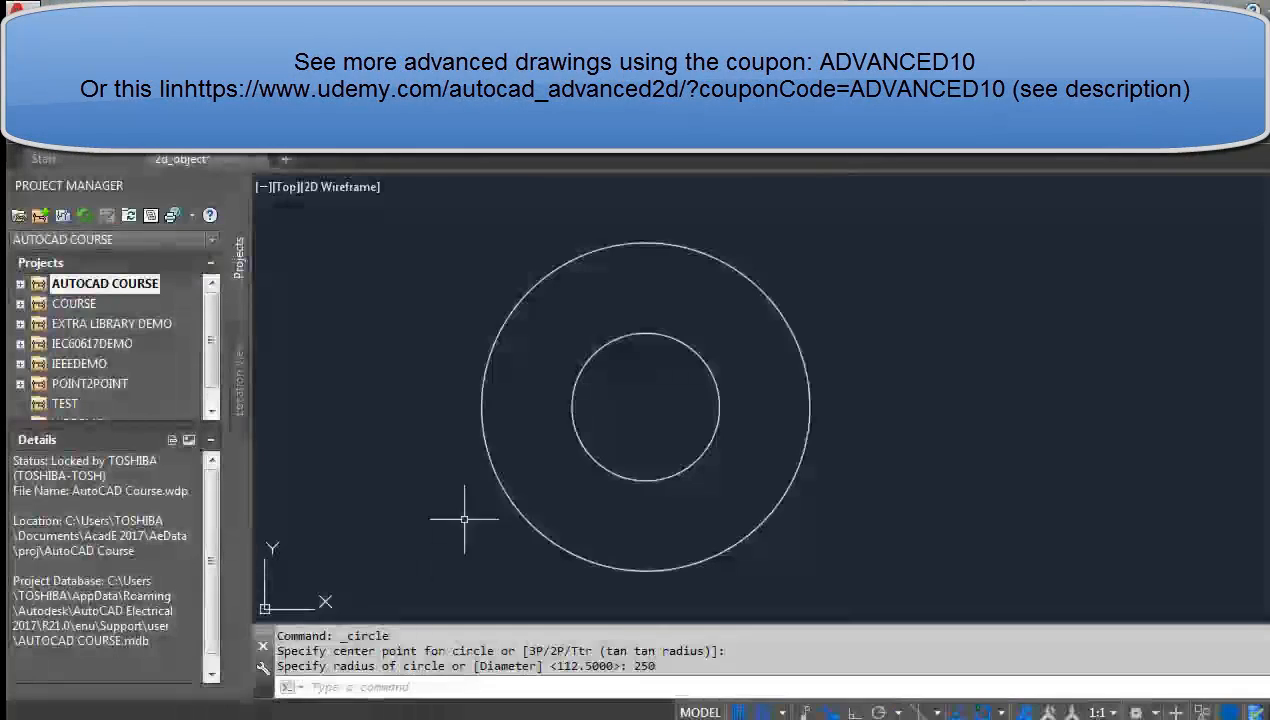
Draw a line about 375 long at 135° from the shared circle centre, extending beyond the outer circle.
{"action": "key", "text": "l"}
{"action": "key", "text": "Return"}
{"action": "scroll", "coordinate": [669, 383], "scroll_direction": "down", "scroll_amount": 4}
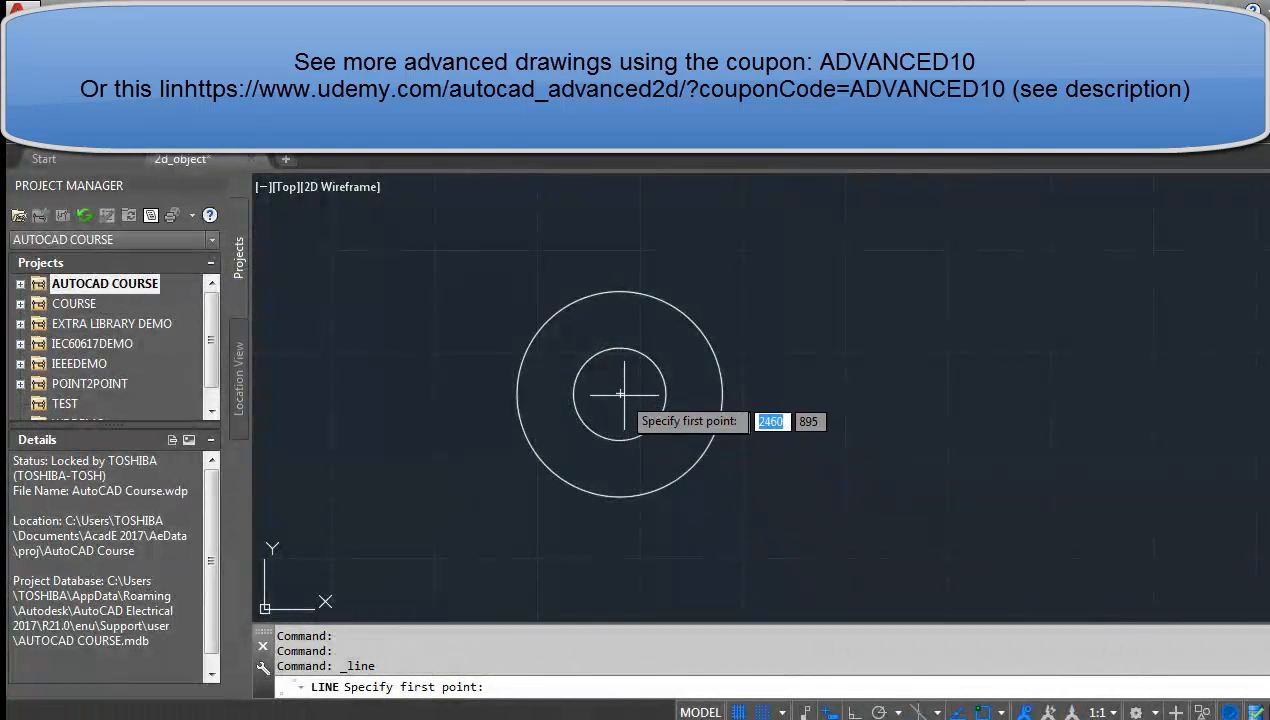
{"action": "left_click", "coordinate": [620, 393]}
{"action": "middle_click_drag", "start_coordinate": [552, 304], "coordinate": [574, 508]}
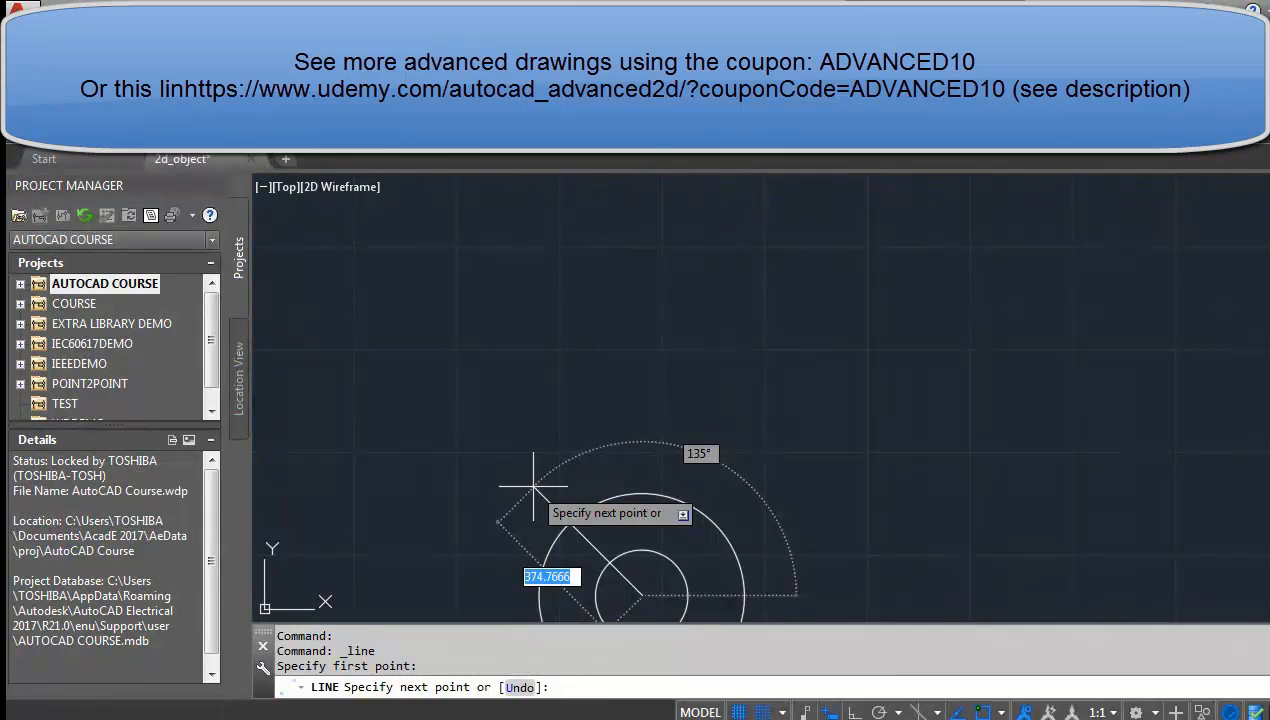
{"action": "left_click", "coordinate": [533, 487]}
{"action": "key", "text": "Escape"}
Offset the diagonal line by 37.5 towards its upper-right side.
{"action": "scroll", "coordinate": [582, 484], "scroll_direction": "up", "scroll_amount": 4}
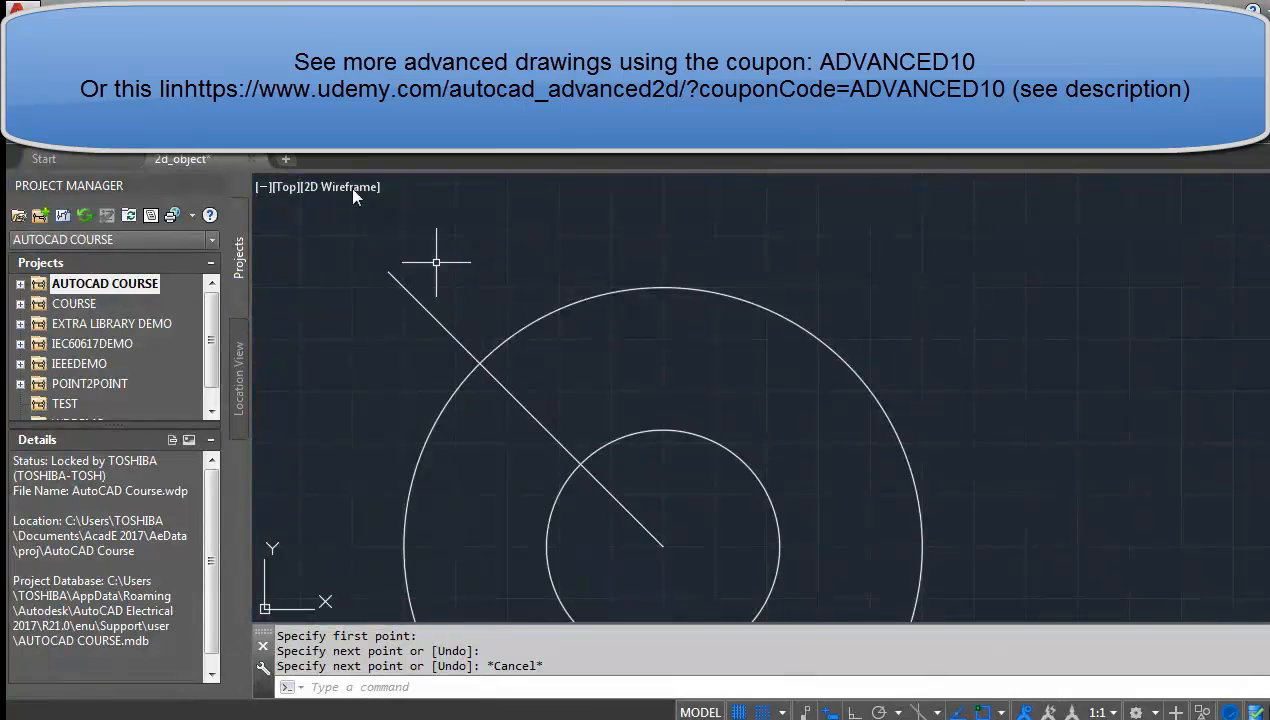
{"action": "type", "text": "offset"}
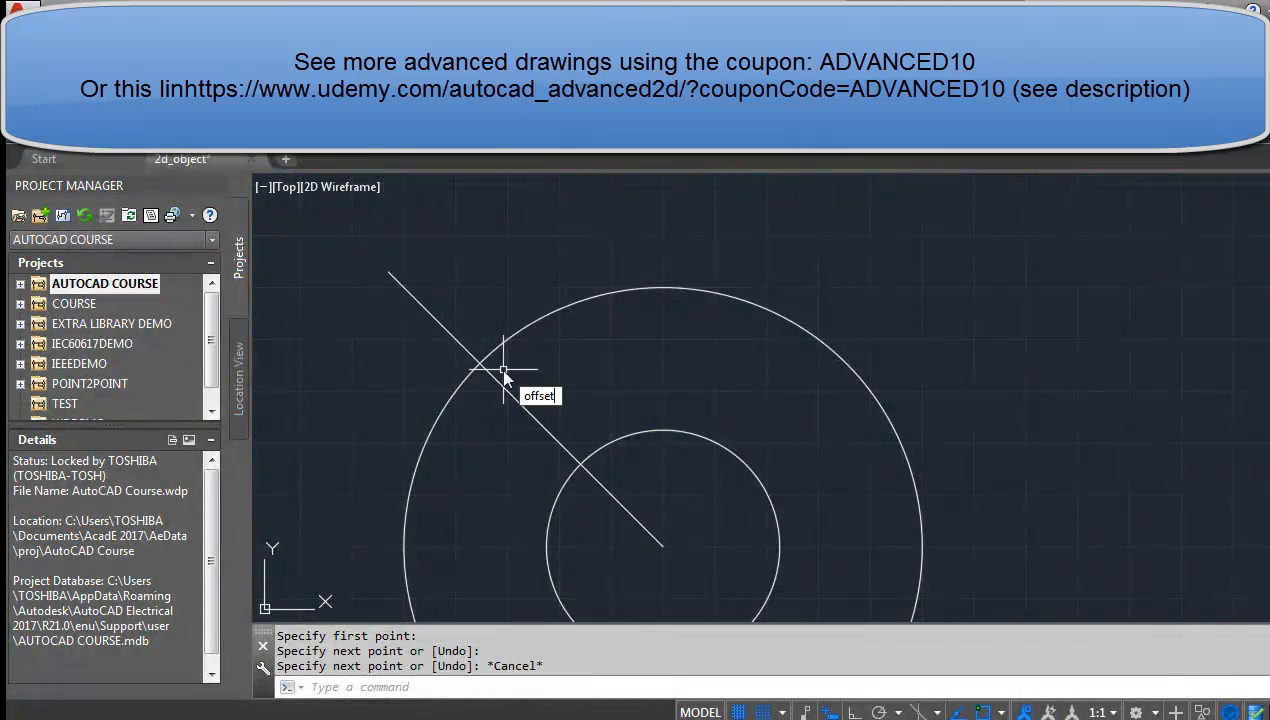
{"action": "key", "text": "Return"}
{"action": "key", "text": "Return"}
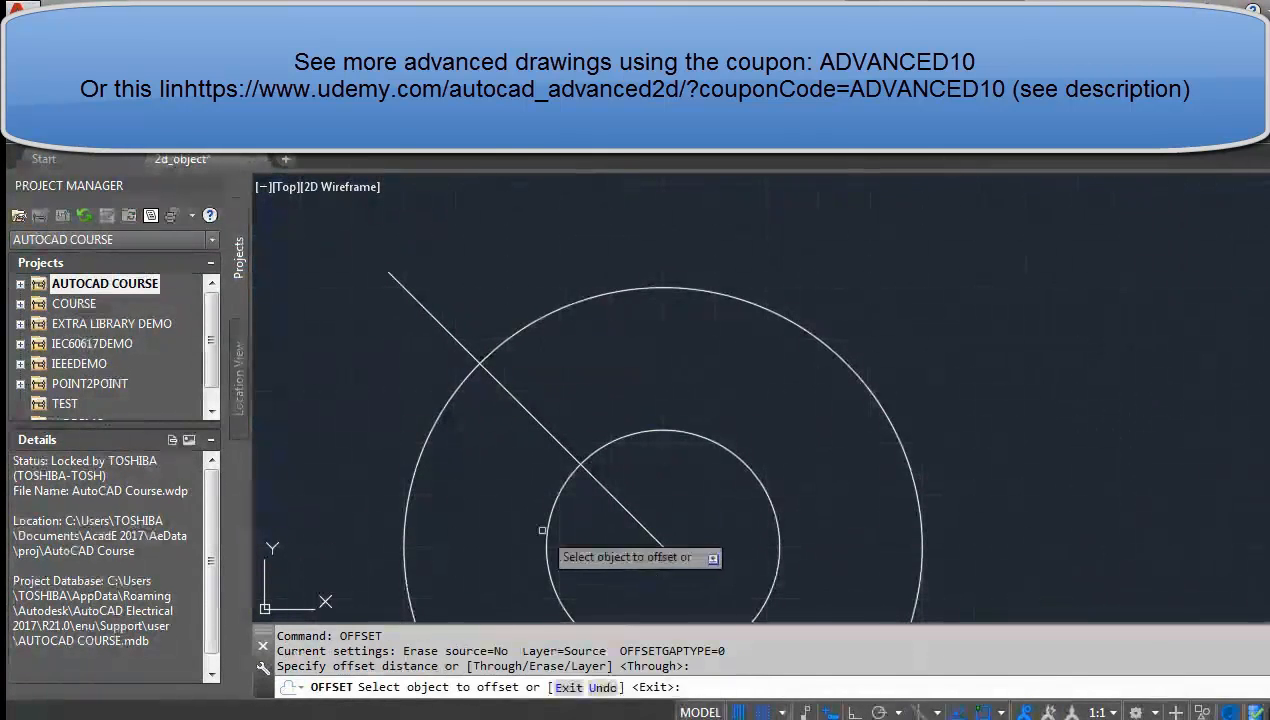
{"action": "left_click", "coordinate": [549, 432]}
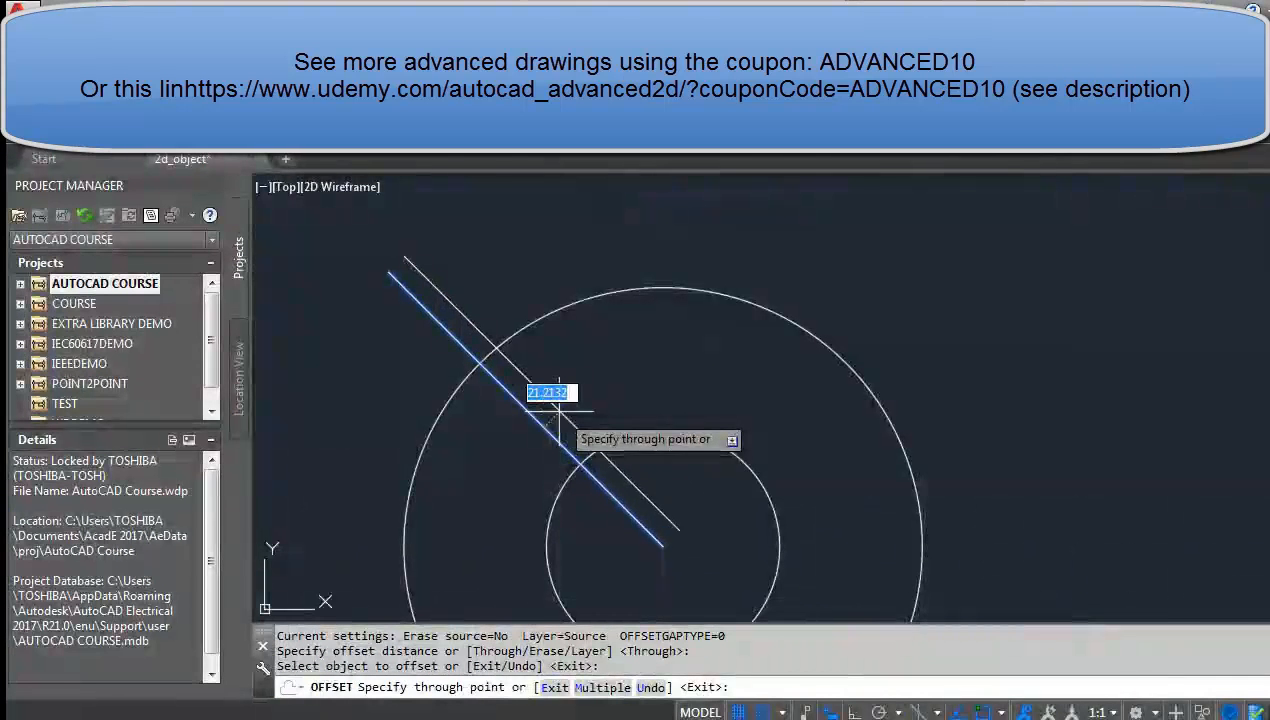
{"action": "type", "text": "37"}
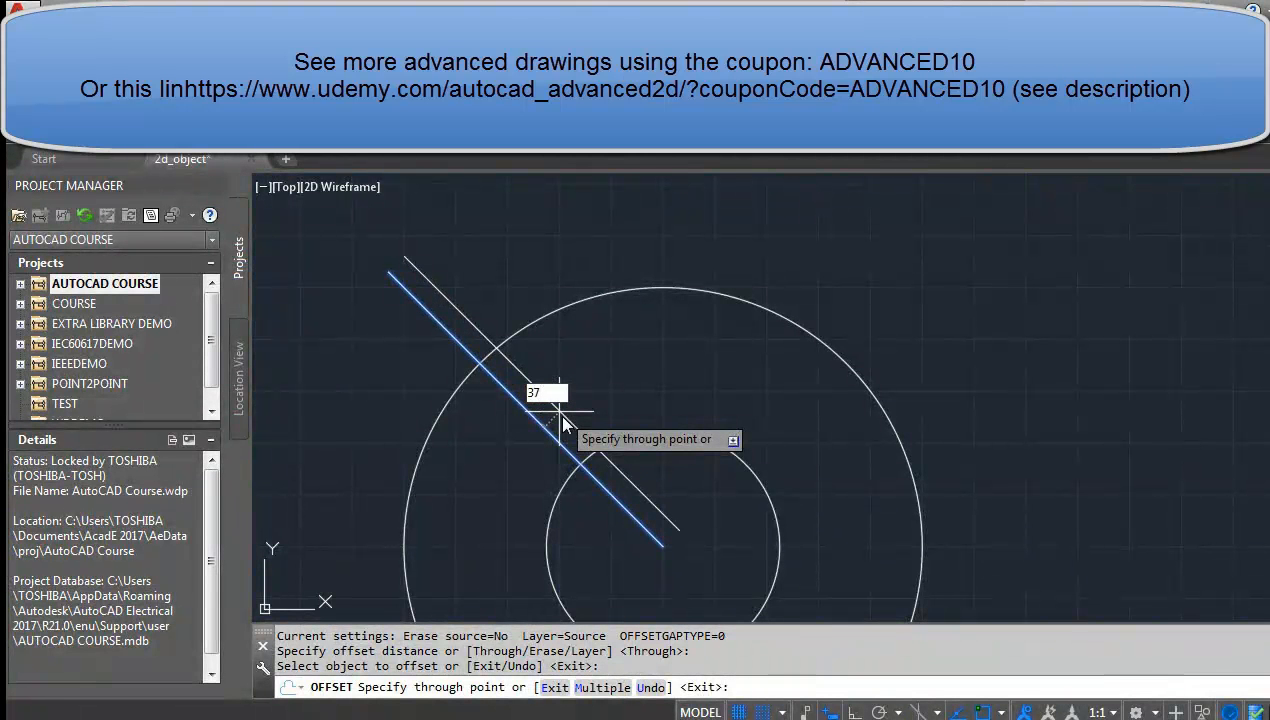
{"action": "type", "text": ".5"}
{"action": "key", "text": "Return"}
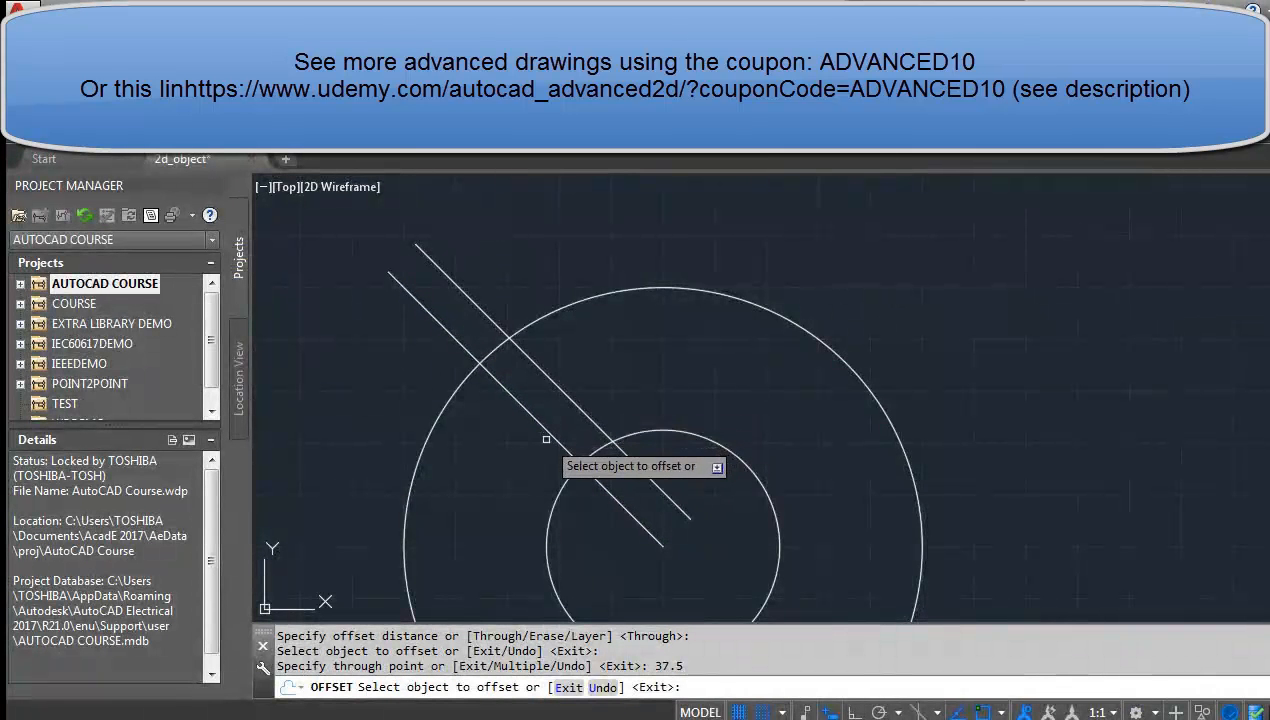
Offset the original diagonal line by 37.5 towards its lower-left side and end the Offset command.
{"action": "left_click", "coordinate": [553, 437]}
{"action": "type", "text": "37.5"}
{"action": "key", "text": "Return"}
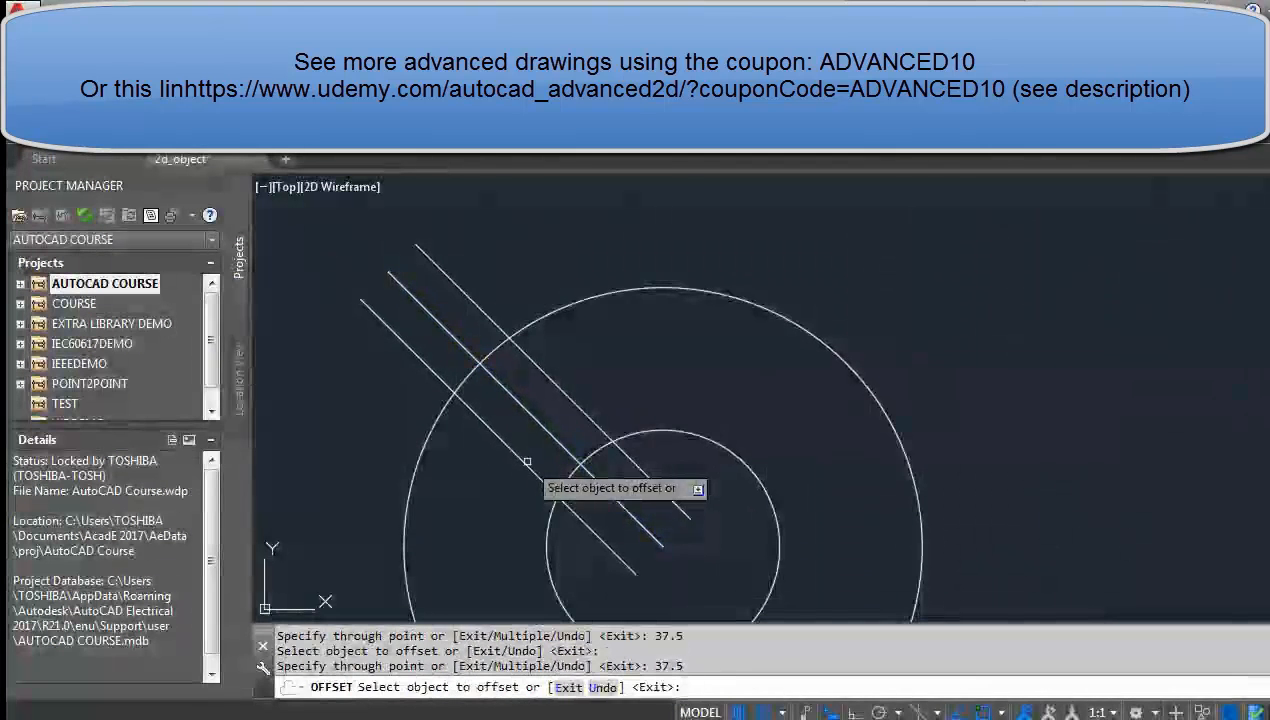
{"action": "key", "text": "Escape"}
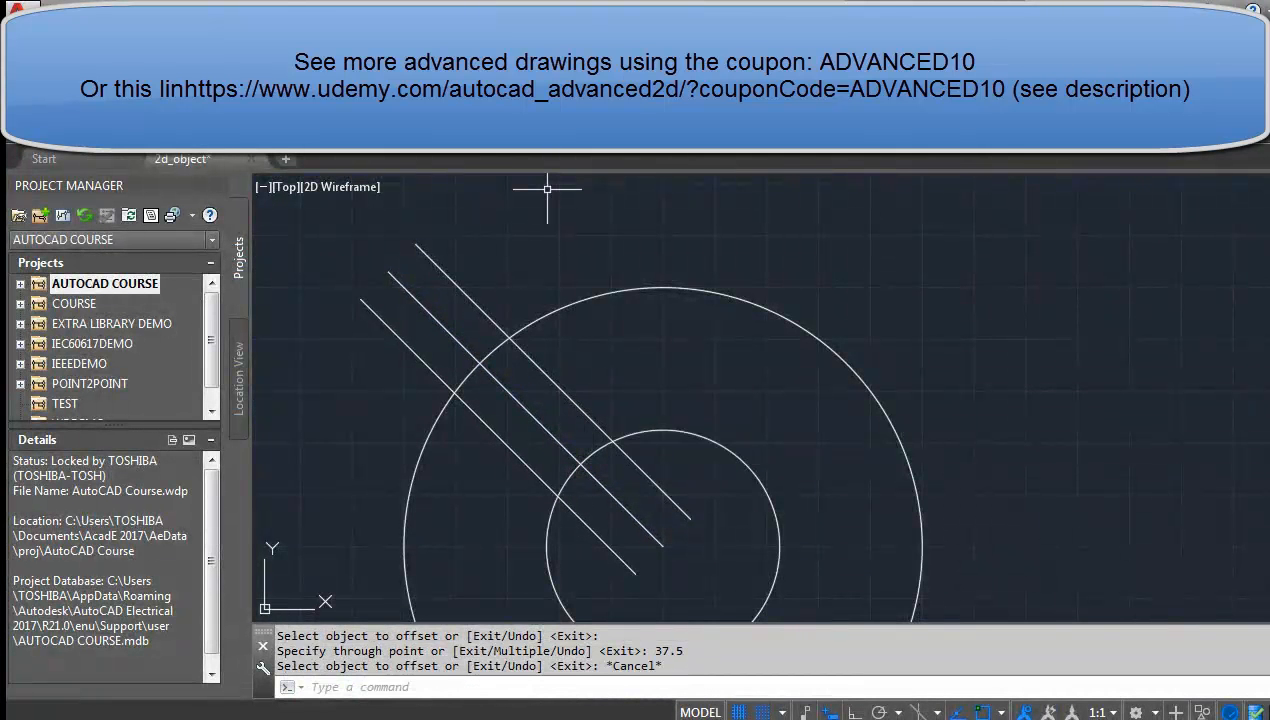
Measure the spacing between the two outer diagonal lines with a trial dimension across their upper endpoints, without placing it.
{"action": "left_click", "coordinate": [515, 85]}
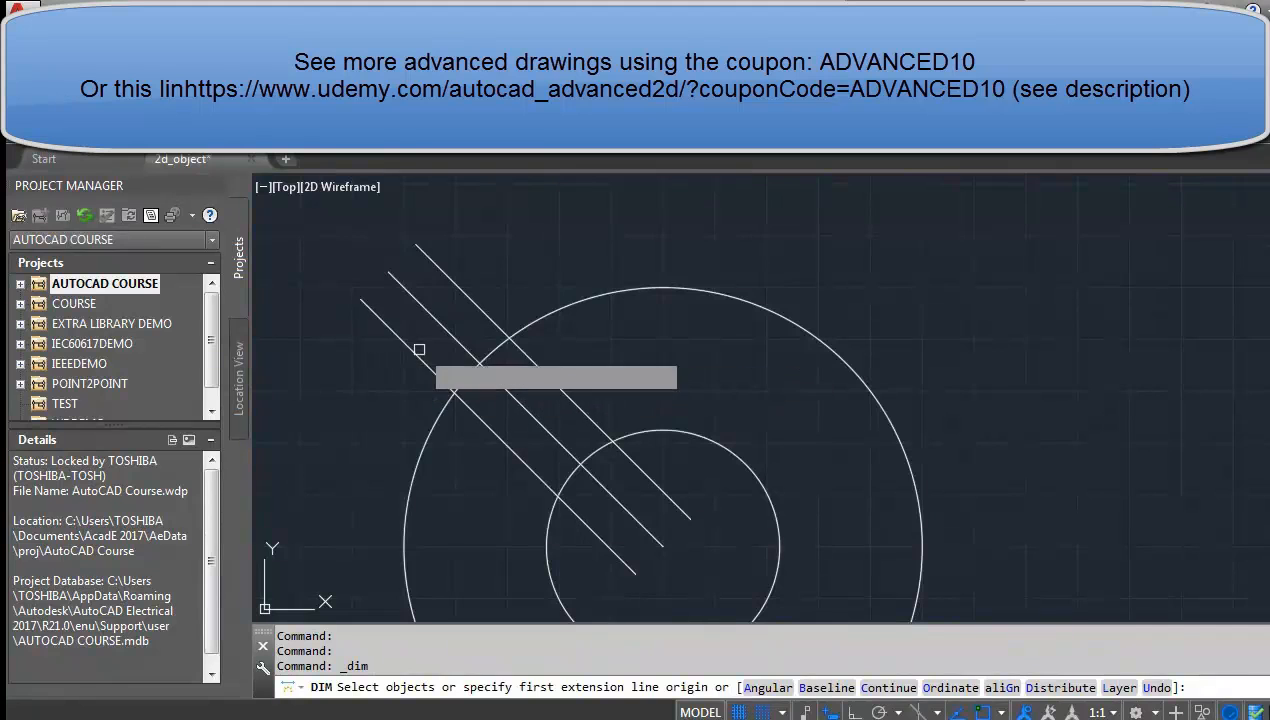
{"action": "left_click", "coordinate": [361, 299]}
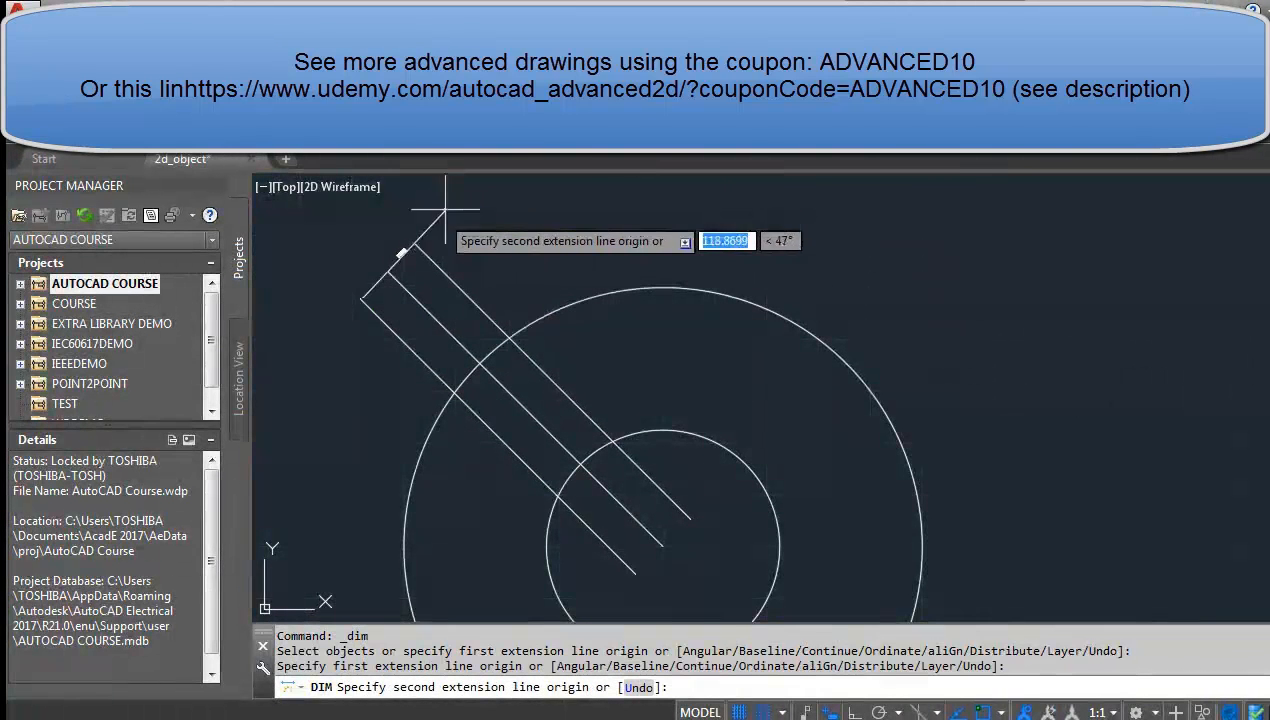
{"action": "left_click", "coordinate": [419, 246]}
{"action": "scroll", "coordinate": [397, 329], "scroll_direction": "up", "scroll_amount": 5}
{"action": "mouse_move", "coordinate": [377, 365]}
{"action": "middle_mouse_down"}
{"action": "mouse_move", "coordinate": [575, 445]}
{"action": "mouse_move", "coordinate": [612, 401]}
{"action": "middle_mouse_up"}
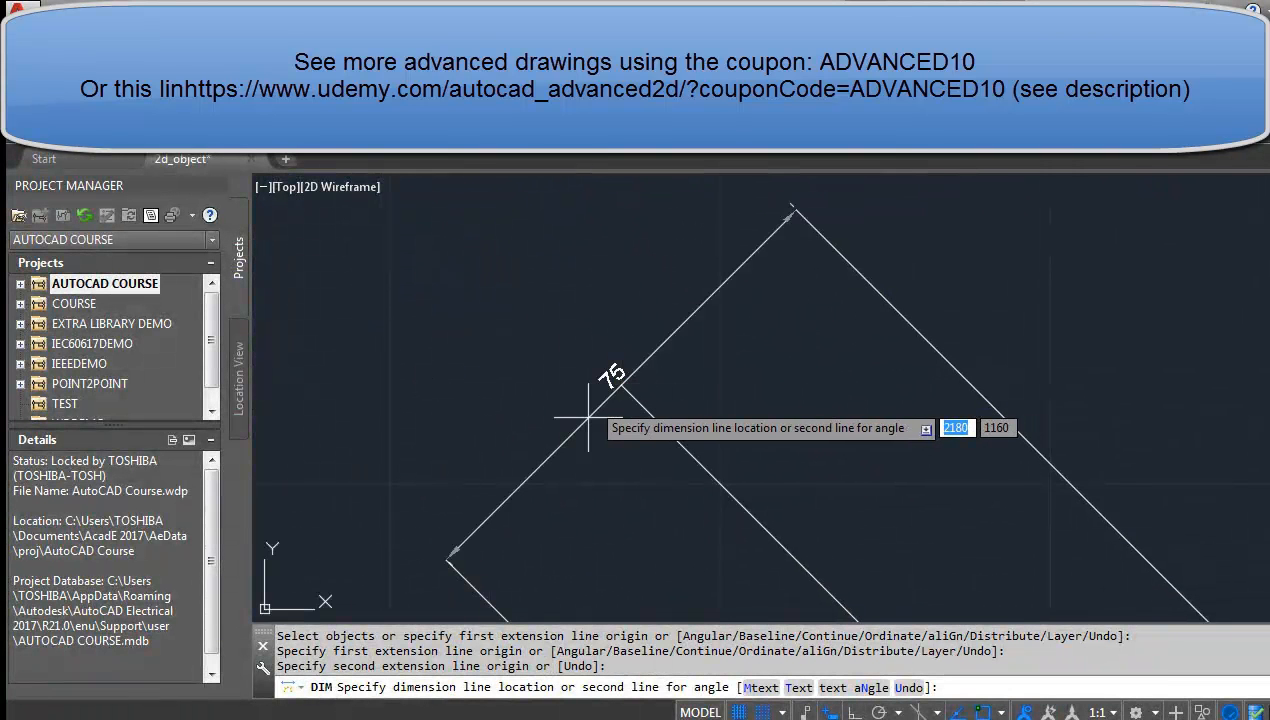
{"action": "key", "text": "Escape"}
{"action": "scroll", "coordinate": [600, 410], "scroll_direction": "down", "scroll_amount": 5}
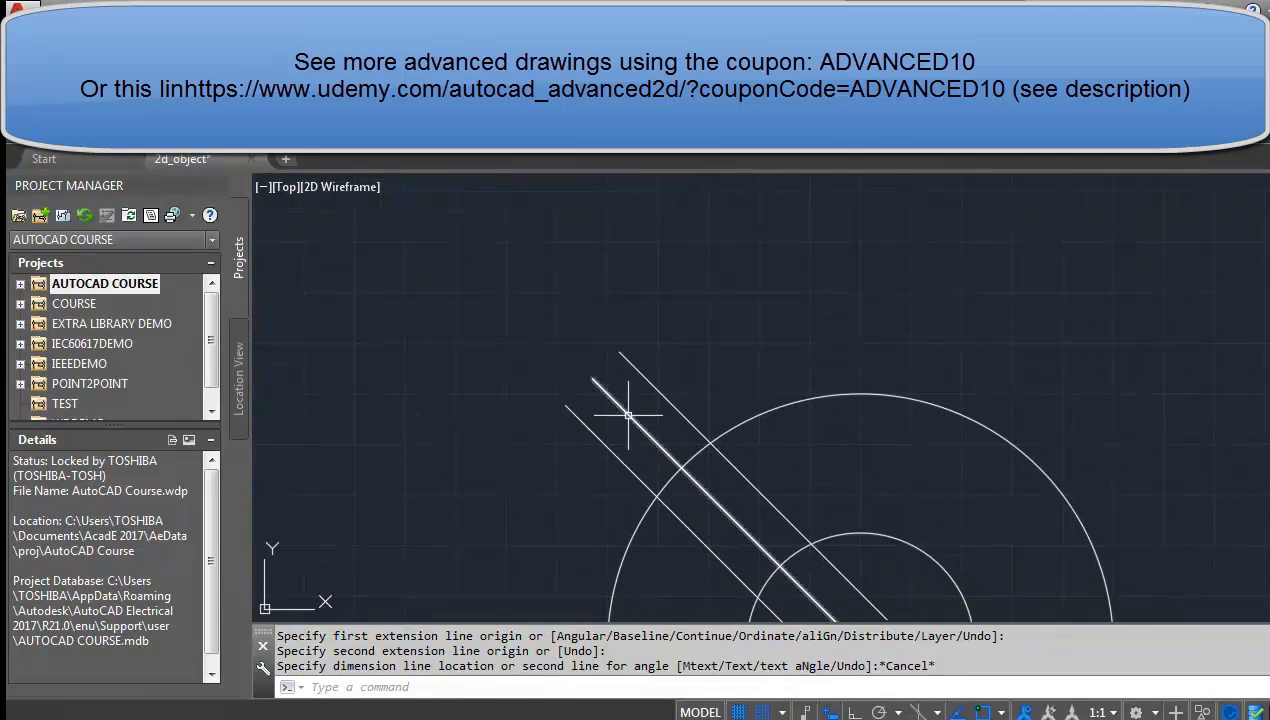
Set the DIMSCALE dimension scale variable to 10.
{"action": "type", "text": "di"}
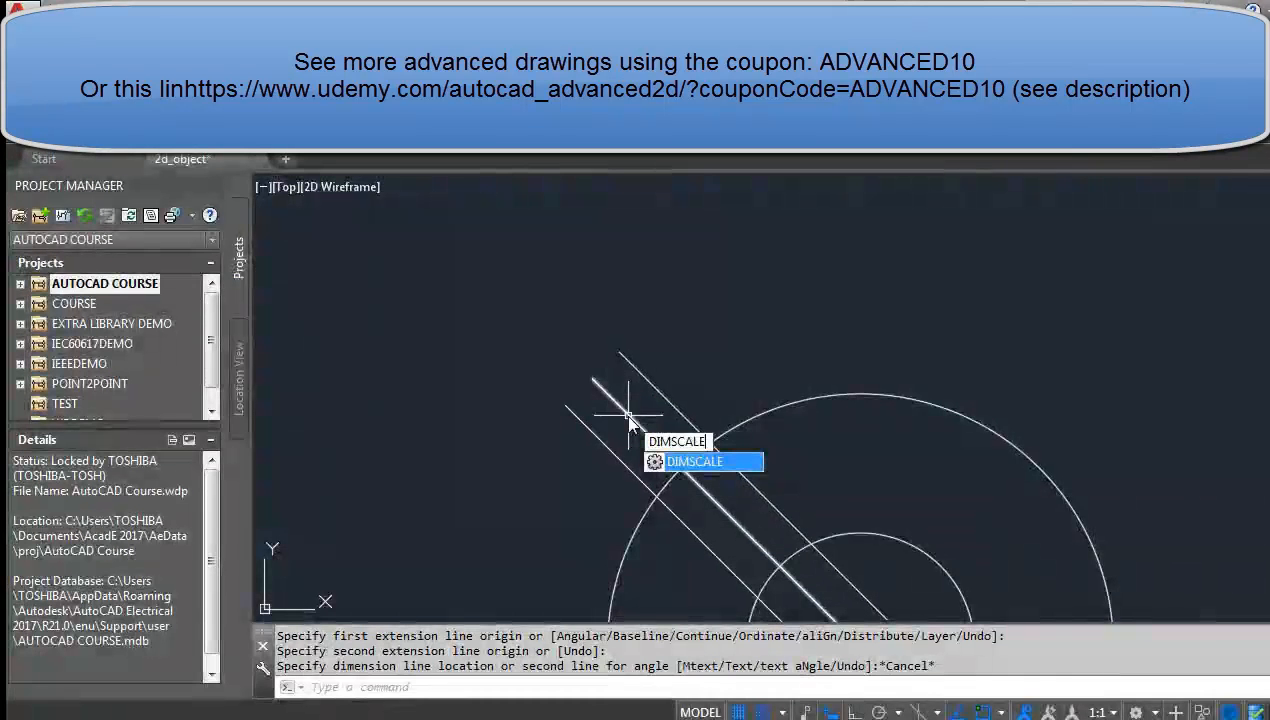
{"action": "key", "text": "Return"}
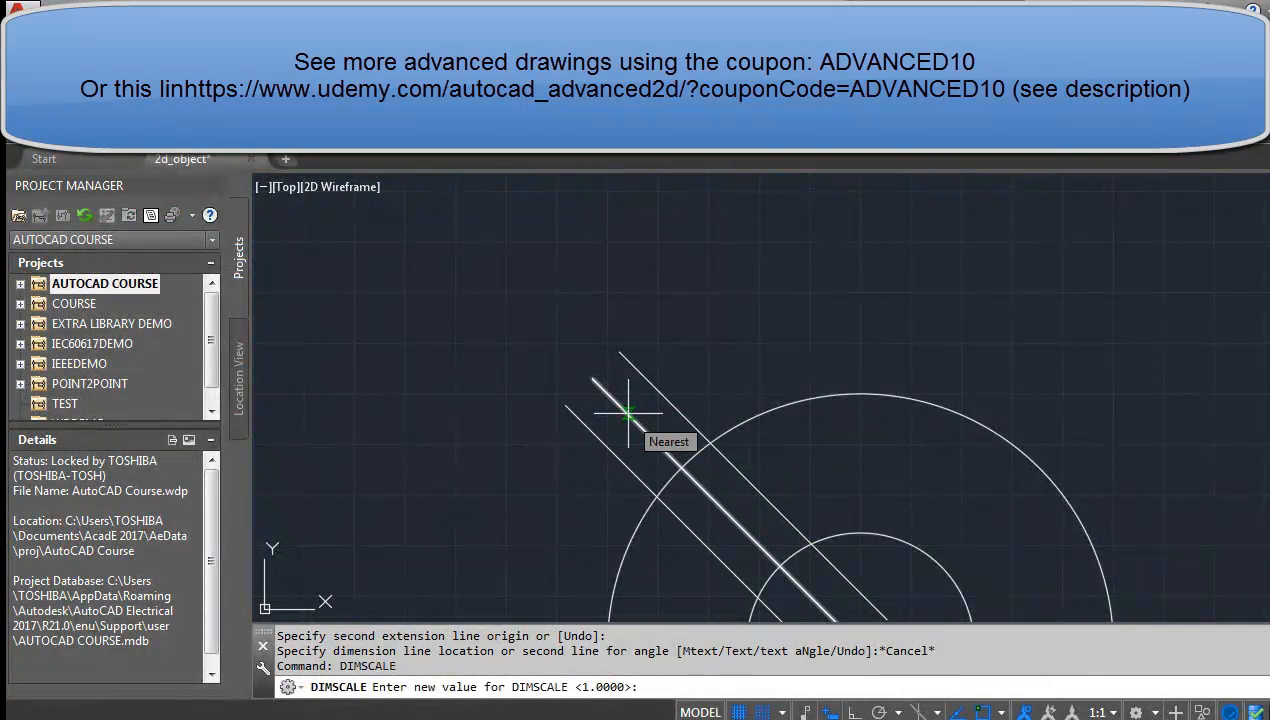
{"action": "type", "text": "10"}
{"action": "key", "text": "Return"}
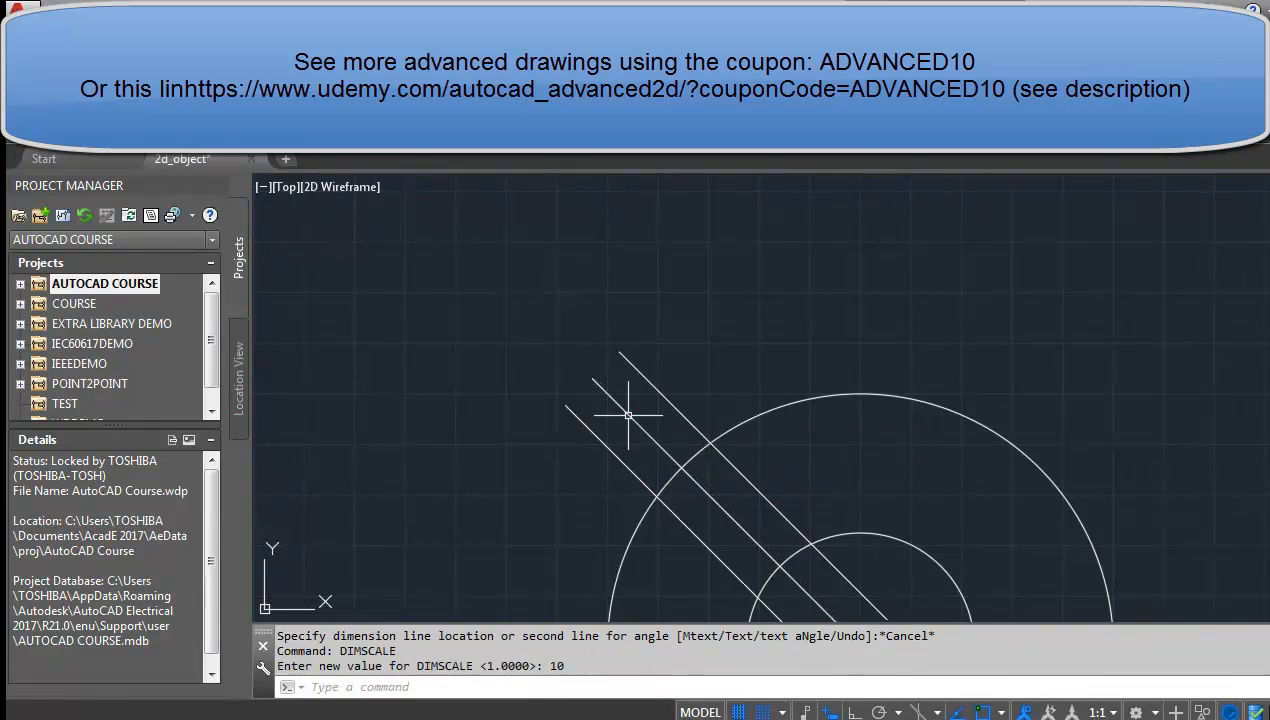
Preview the enlarged dimension text across the upper ends of the diagonal lines and cancel the dimension.
{"action": "left_click", "coordinate": [772, 85]}
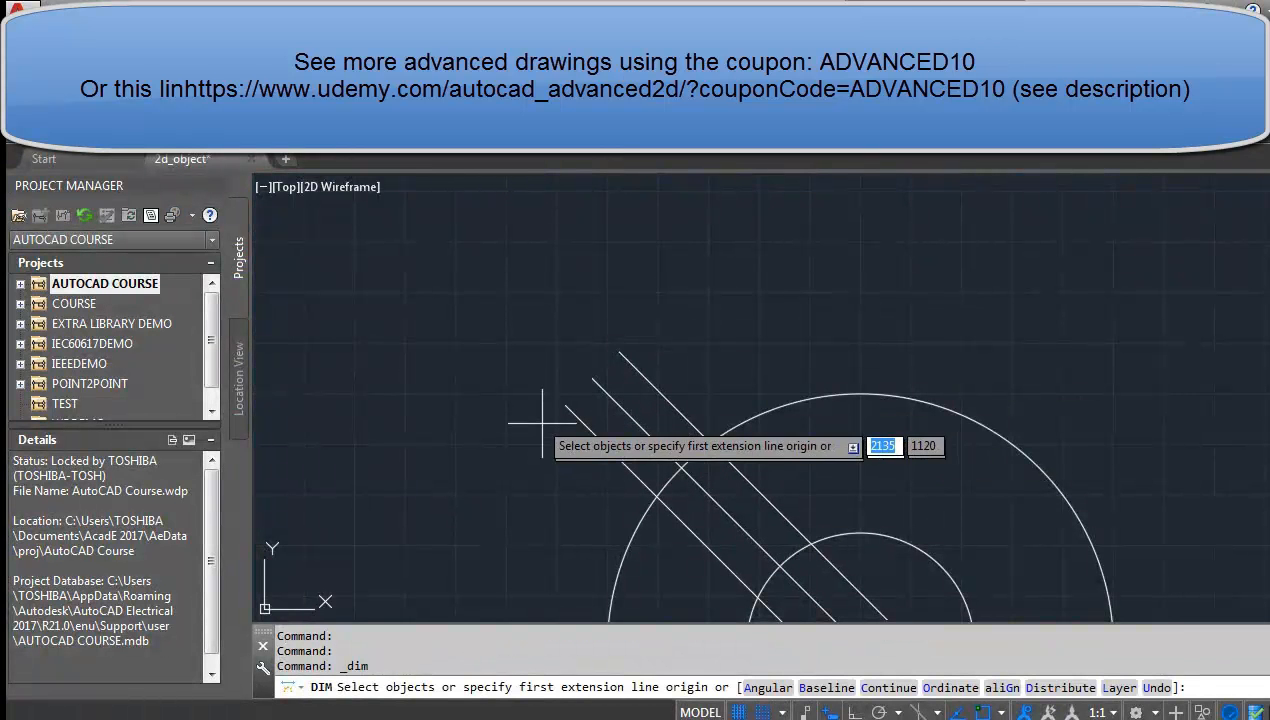
{"action": "left_click", "coordinate": [567, 406]}
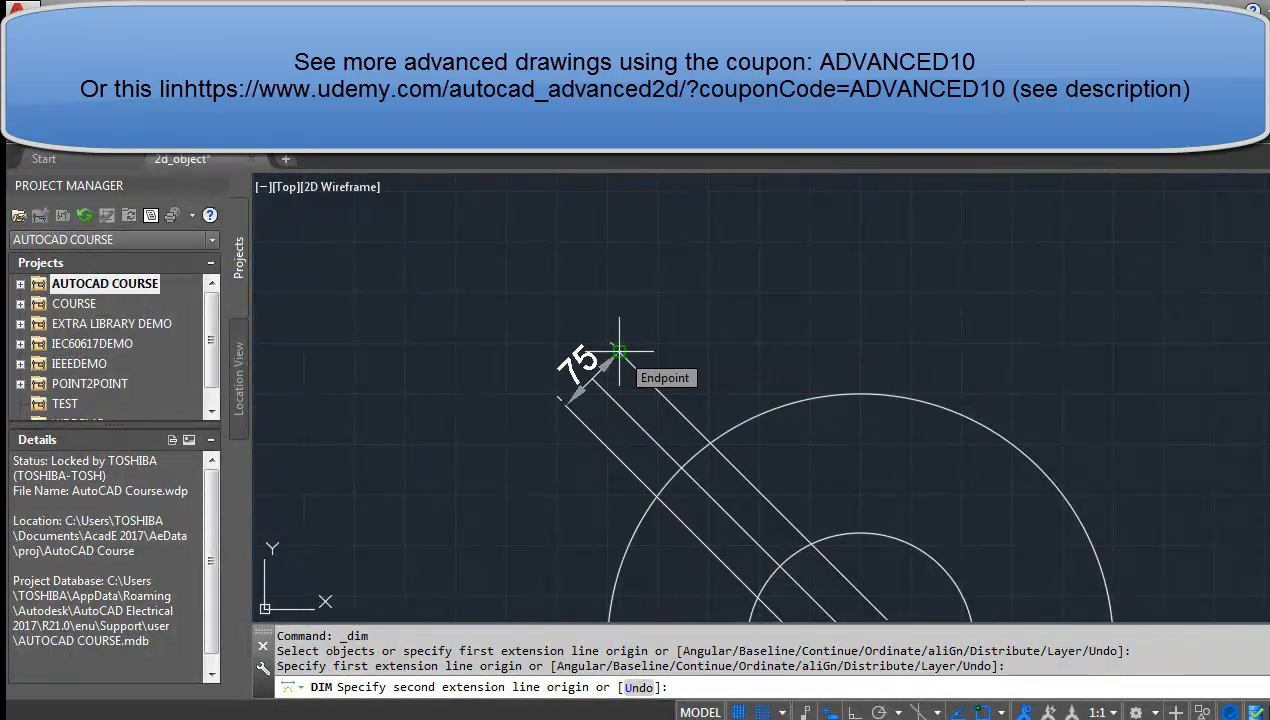
{"action": "key", "text": "Escape"}
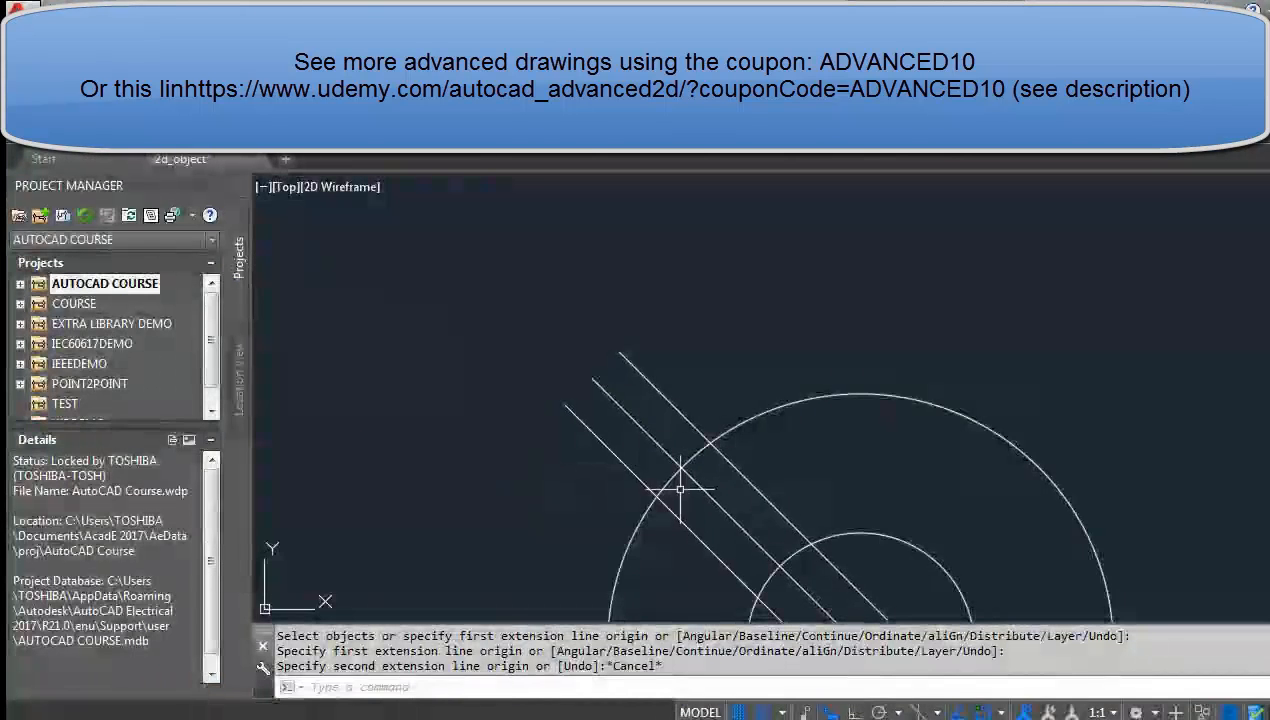
Trim the two outer diagonal lines inside the inner circle, using both lines and both circles as cutting edges.
{"action": "scroll", "coordinate": [604, 371], "scroll_direction": "up", "scroll_amount": 4}
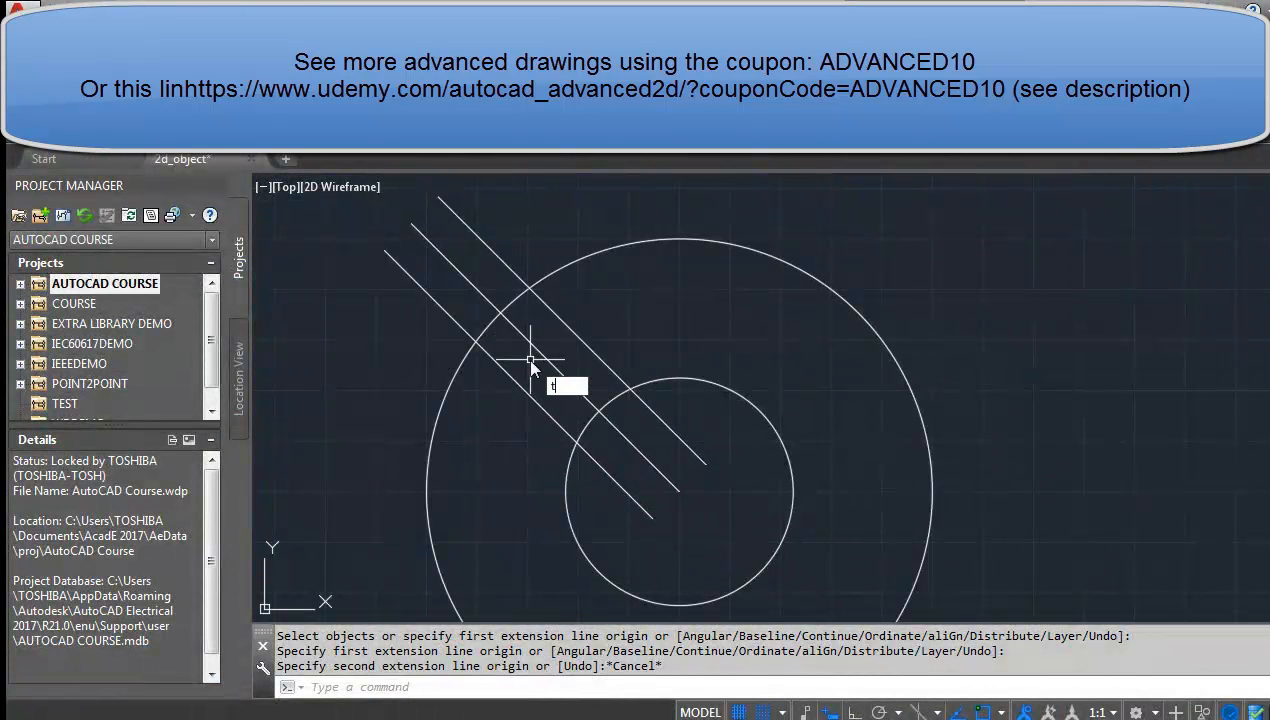
{"action": "key", "text": "Return"}
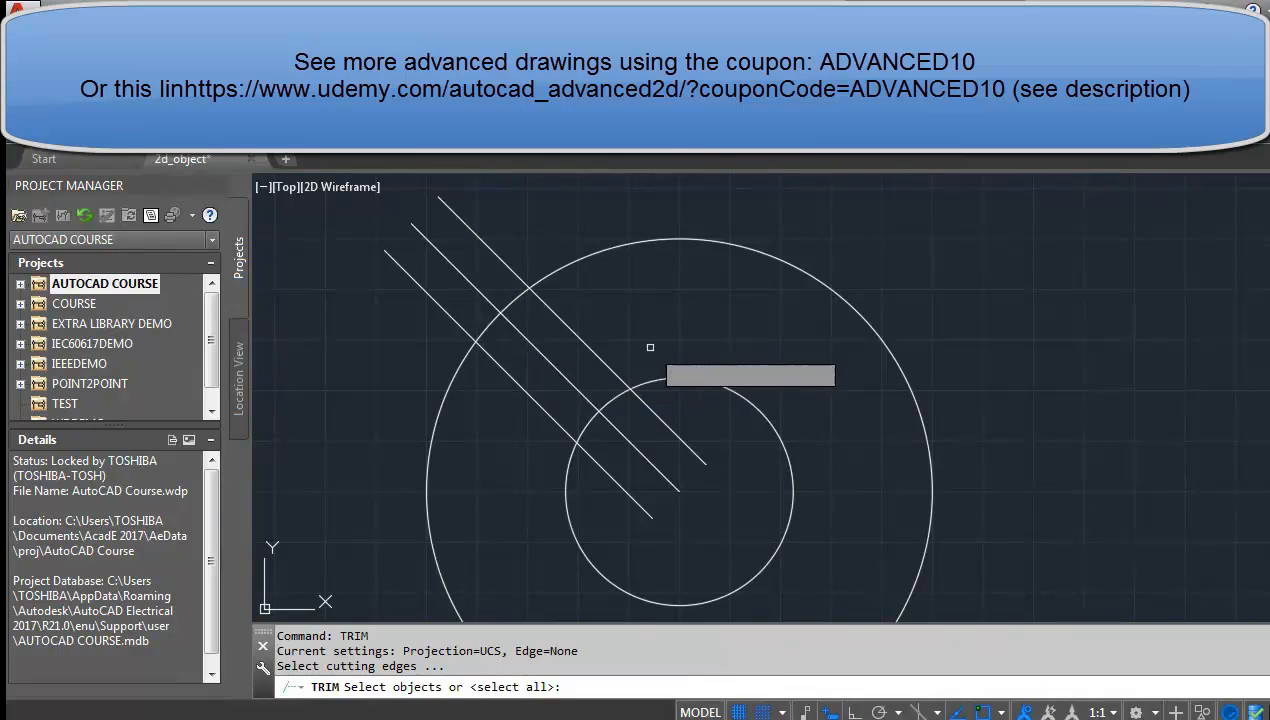
{"action": "left_click", "coordinate": [602, 362]}
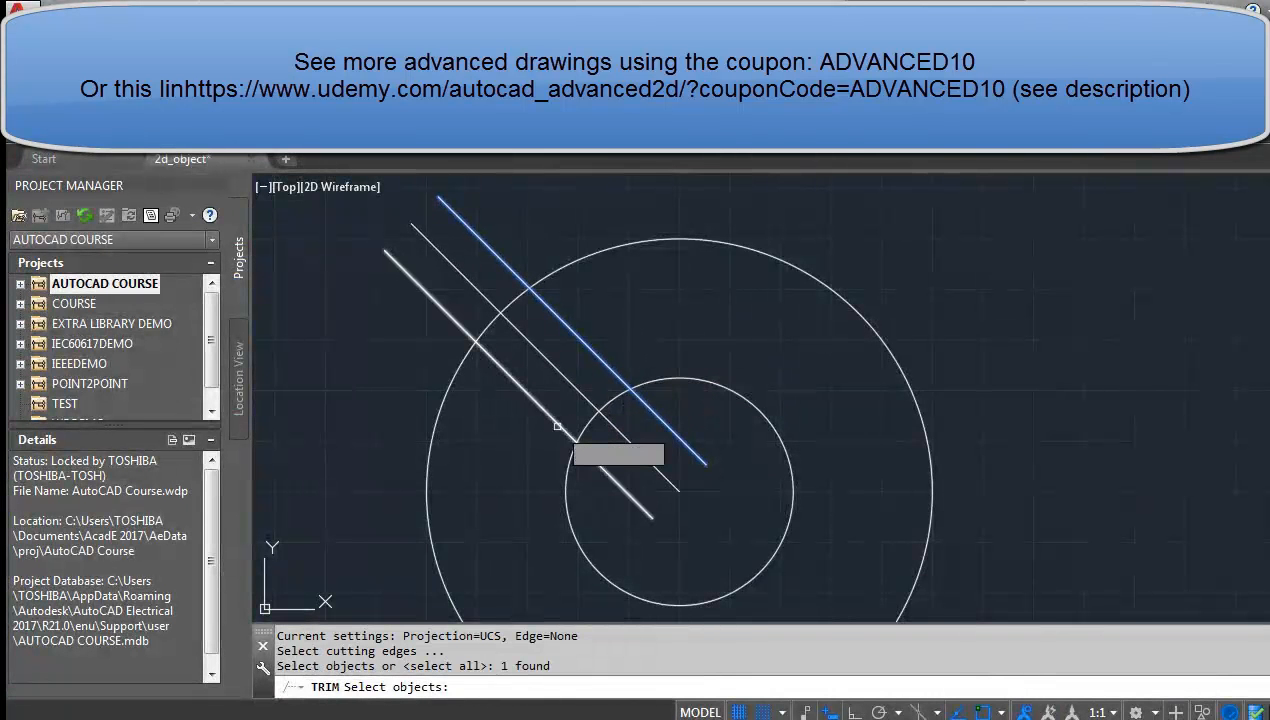
{"action": "left_click", "coordinate": [567, 424]}
{"action": "left_click", "coordinate": [583, 428]}
{"action": "left_click", "coordinate": [484, 331]}
{"action": "key", "text": "Return"}
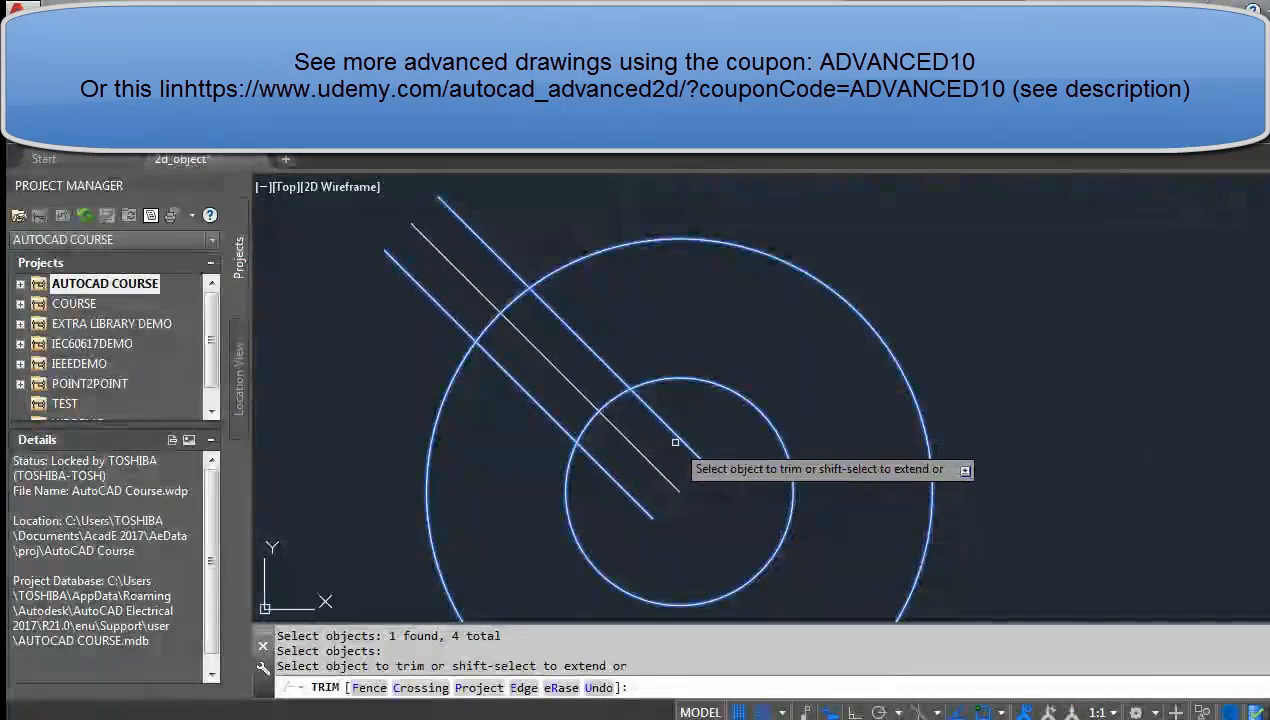
{"action": "left_click", "coordinate": [676, 436]}
{"action": "left_click", "coordinate": [590, 454]}
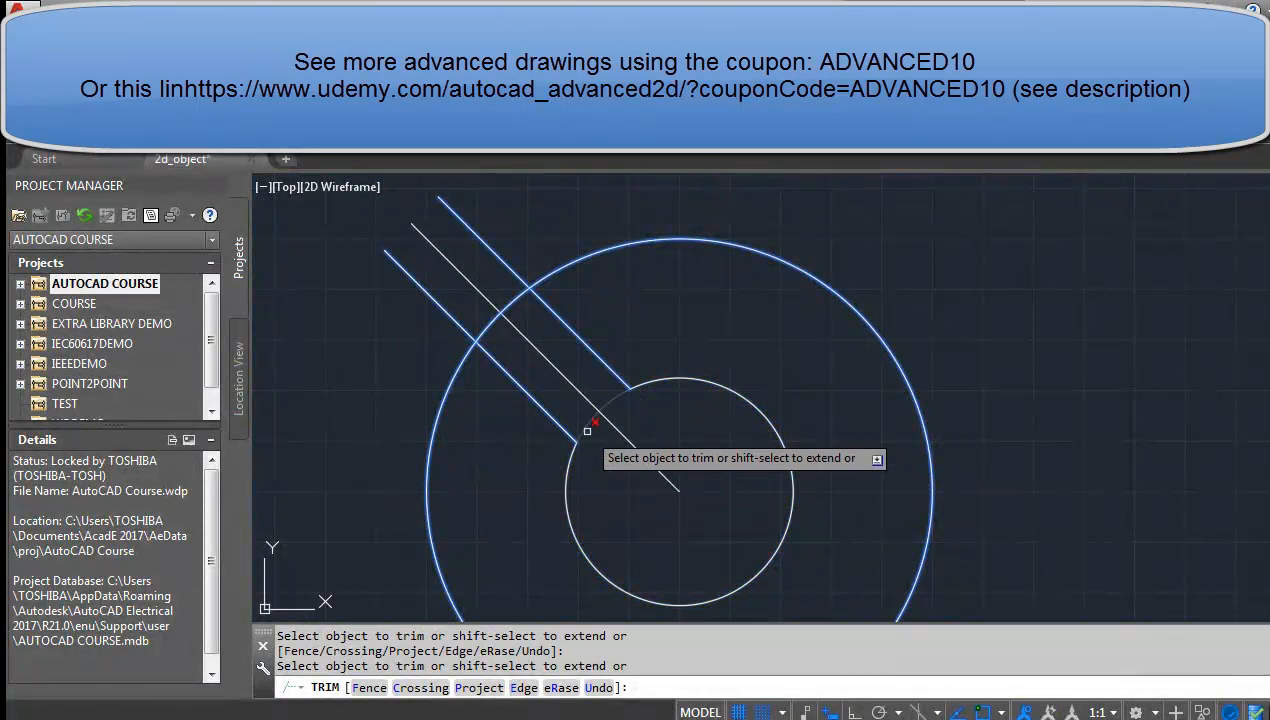
Trim both circles' arcs between the slot lines and remove the line ends extending beyond the outer circle.
{"action": "left_click", "coordinate": [585, 429]}
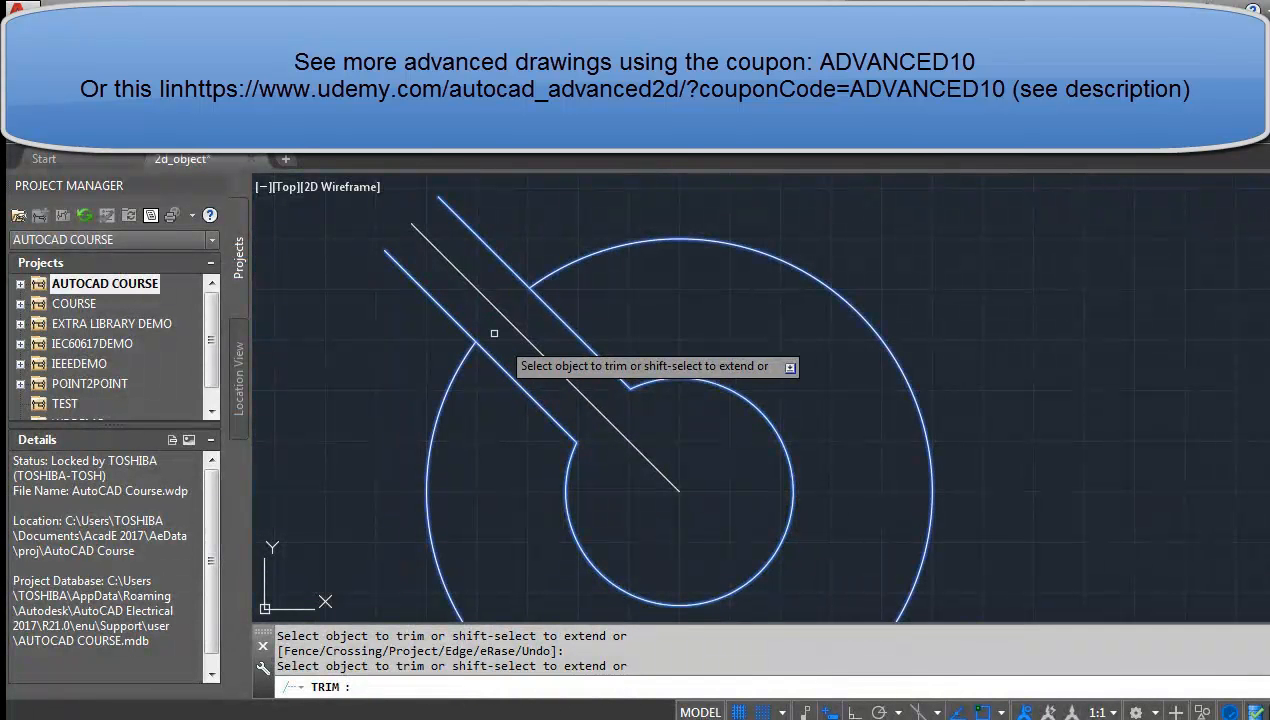
{"action": "left_click", "coordinate": [449, 316]}
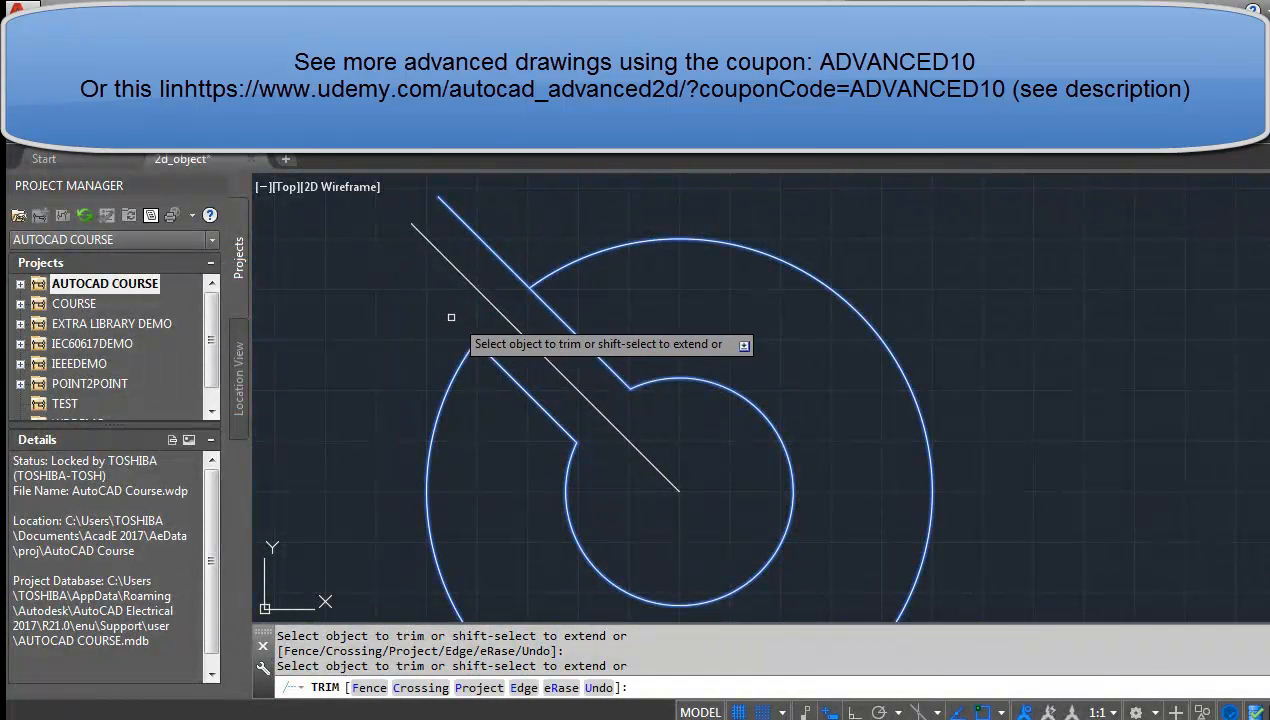
{"action": "left_click", "coordinate": [517, 278]}
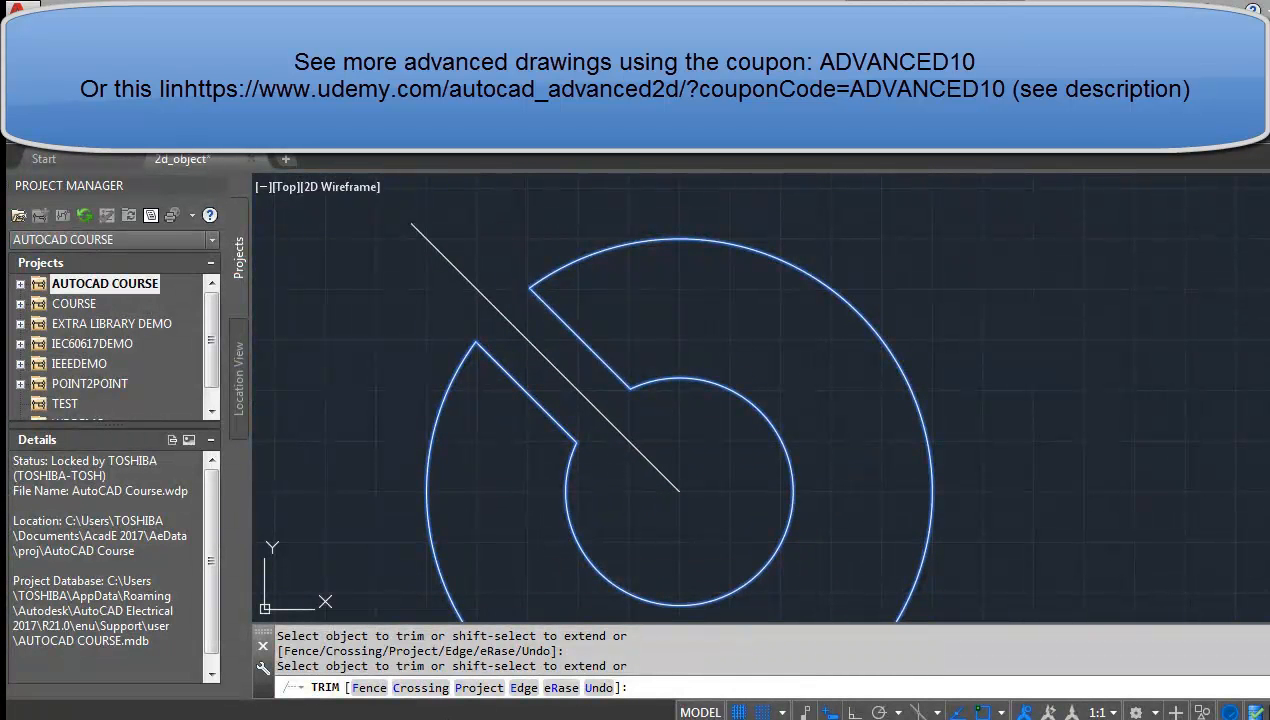
Check the slot against the PDF reference, end the Trim command and erase the central diagonal line.
{"action": "left_click", "coordinate": [480, 719]}
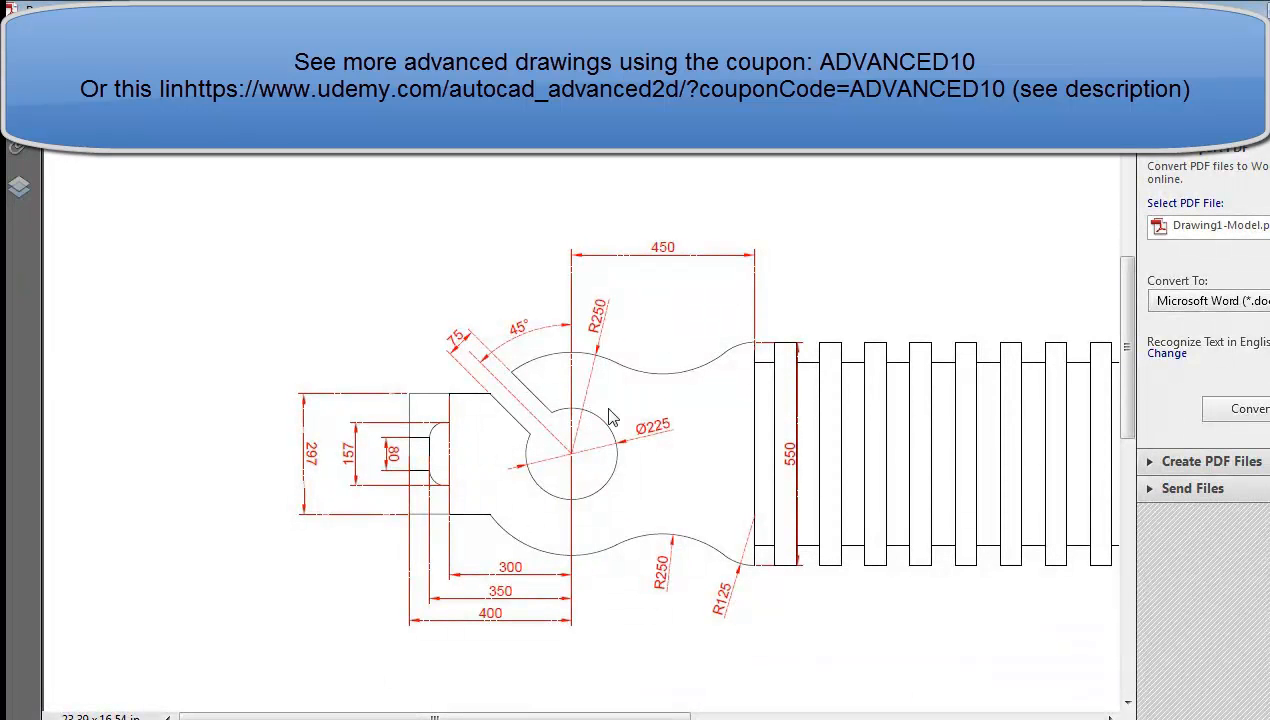
{"action": "key", "text": "alt+Tab"}
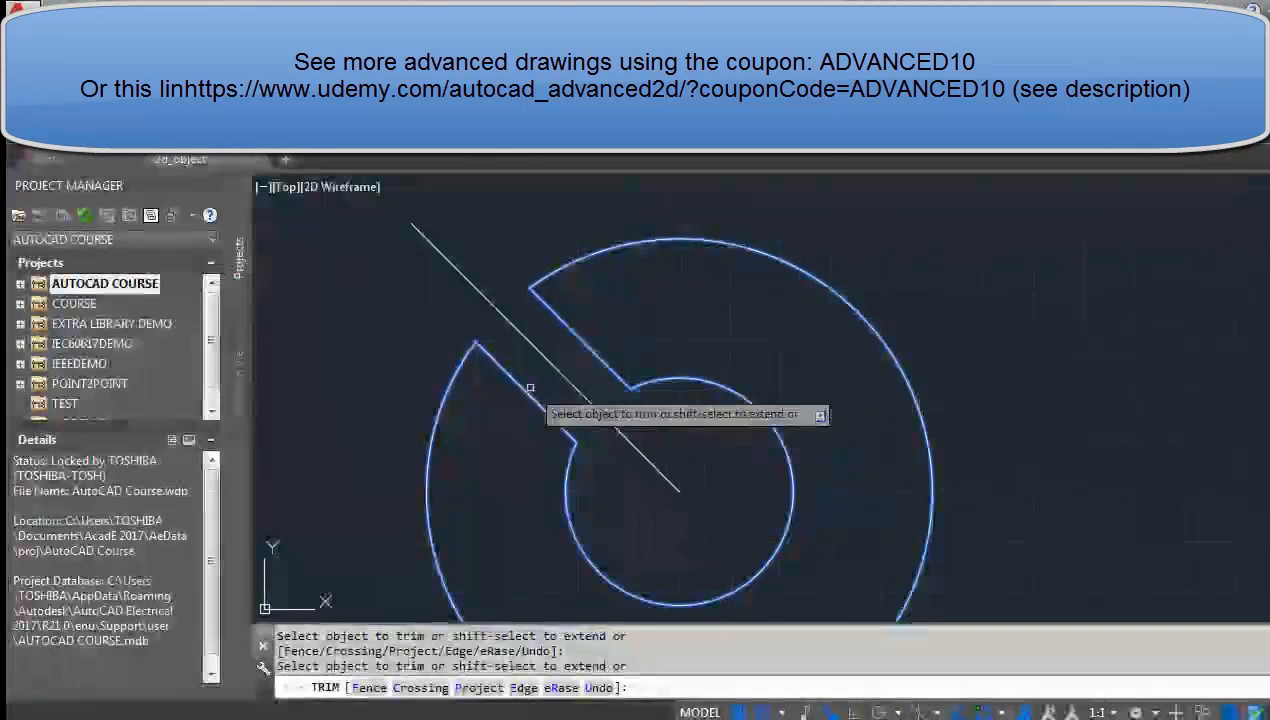
{"action": "key", "text": "Escape"}
{"action": "left_click", "coordinate": [596, 405]}
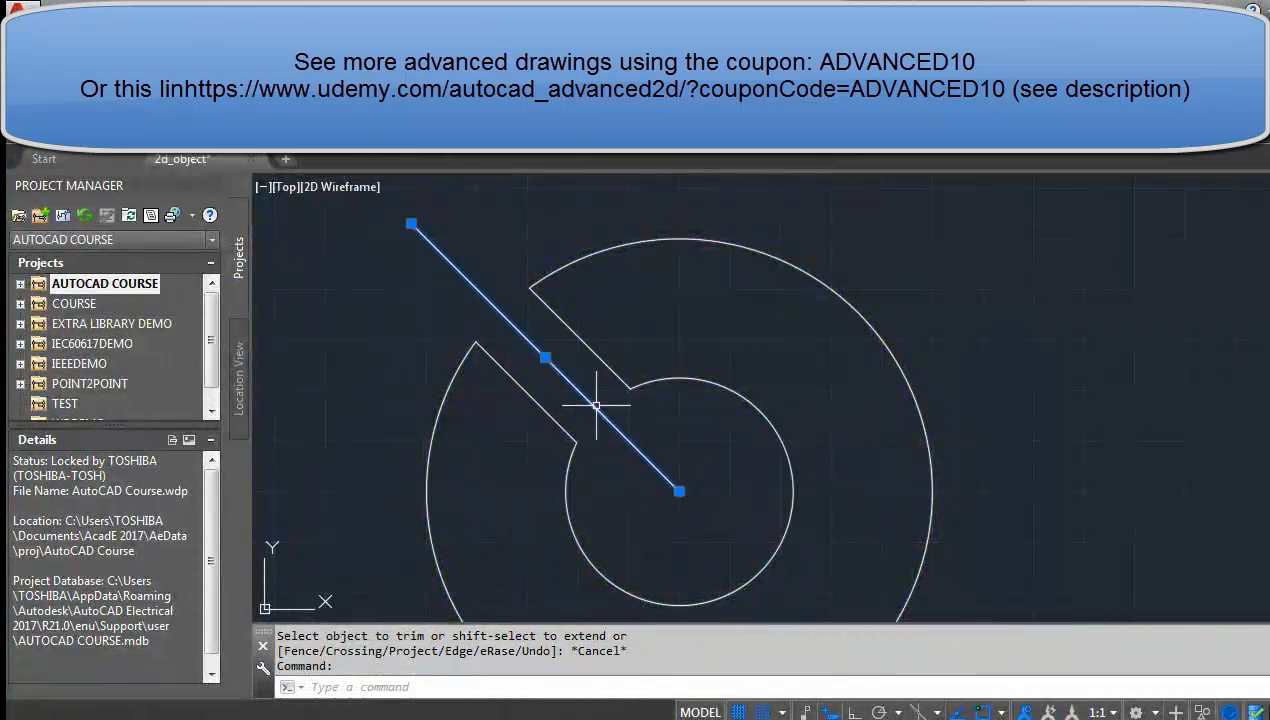
{"action": "key", "text": "Delete"}
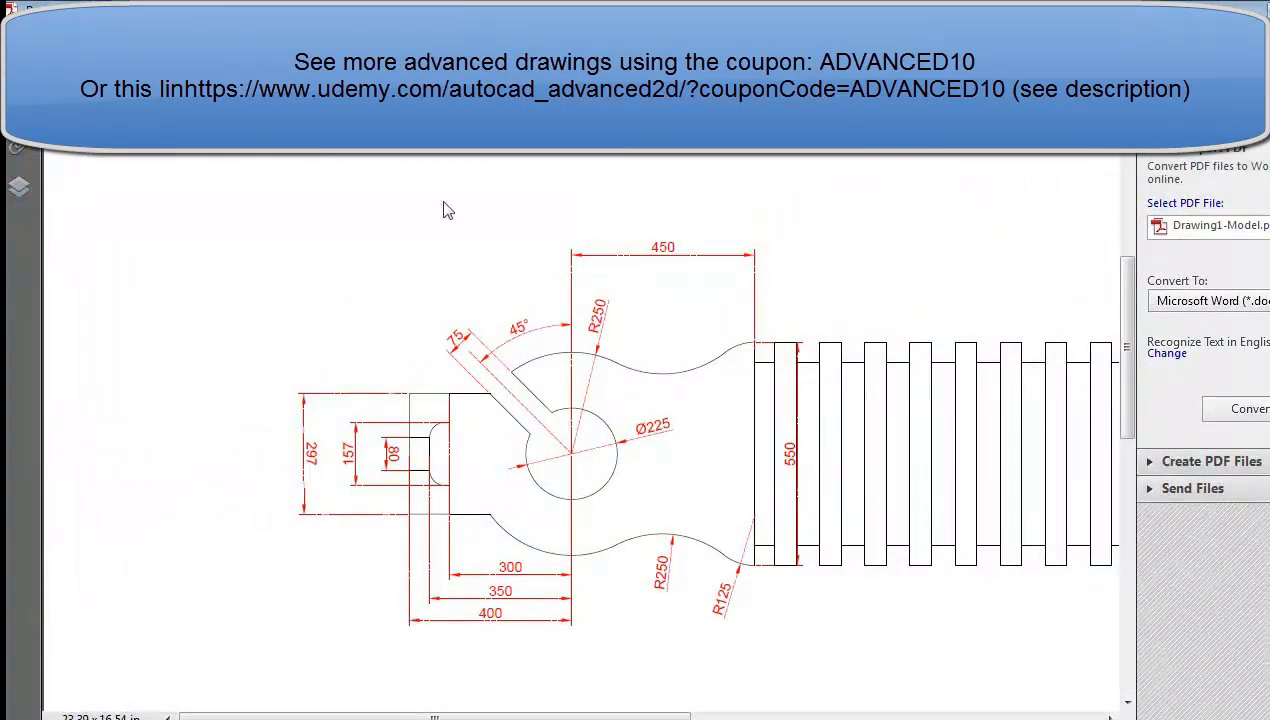
Examine the dimensions of the part's left end in an enlarged view of the PDF reference.
{"action": "left_click", "coordinate": [330, 60]}
{"action": "left_click", "coordinate": [330, 60]}
{"action": "left_click_drag", "start_coordinate": [1139, 312], "coordinate": [1135, 430]}
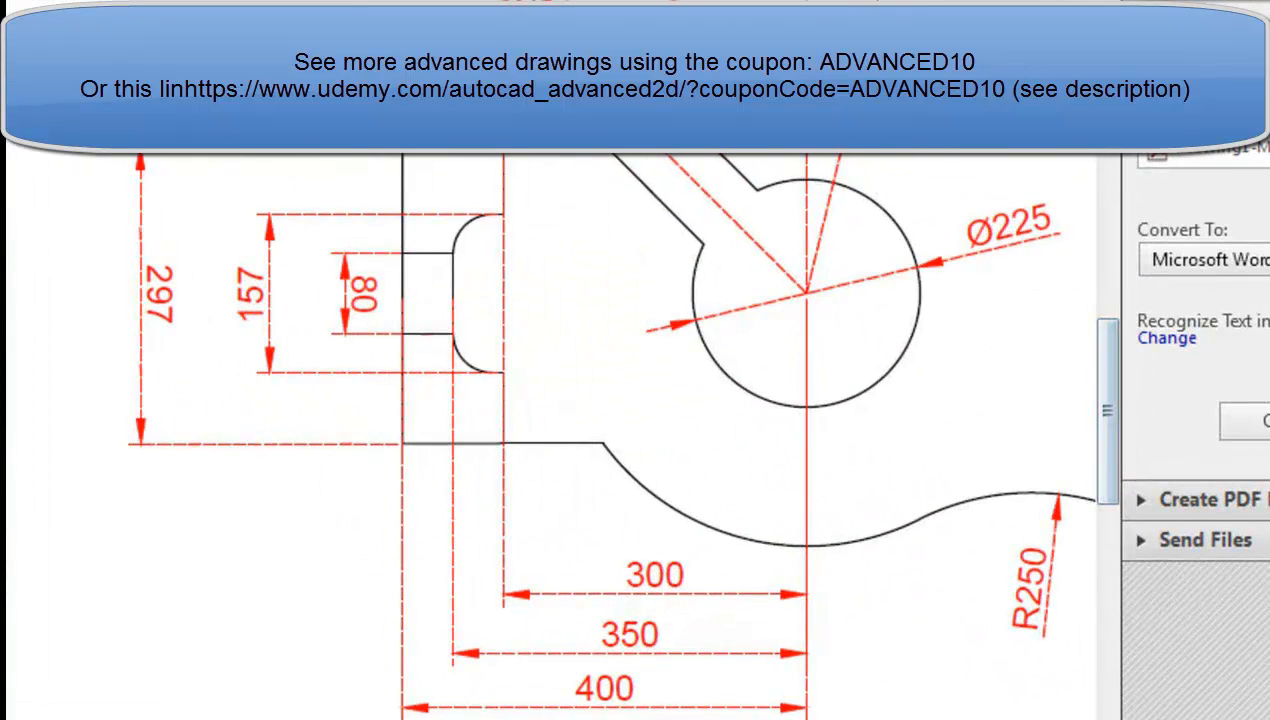
{"action": "scroll", "coordinate": [551, 433], "scroll_direction": "right", "scroll_amount": 5}
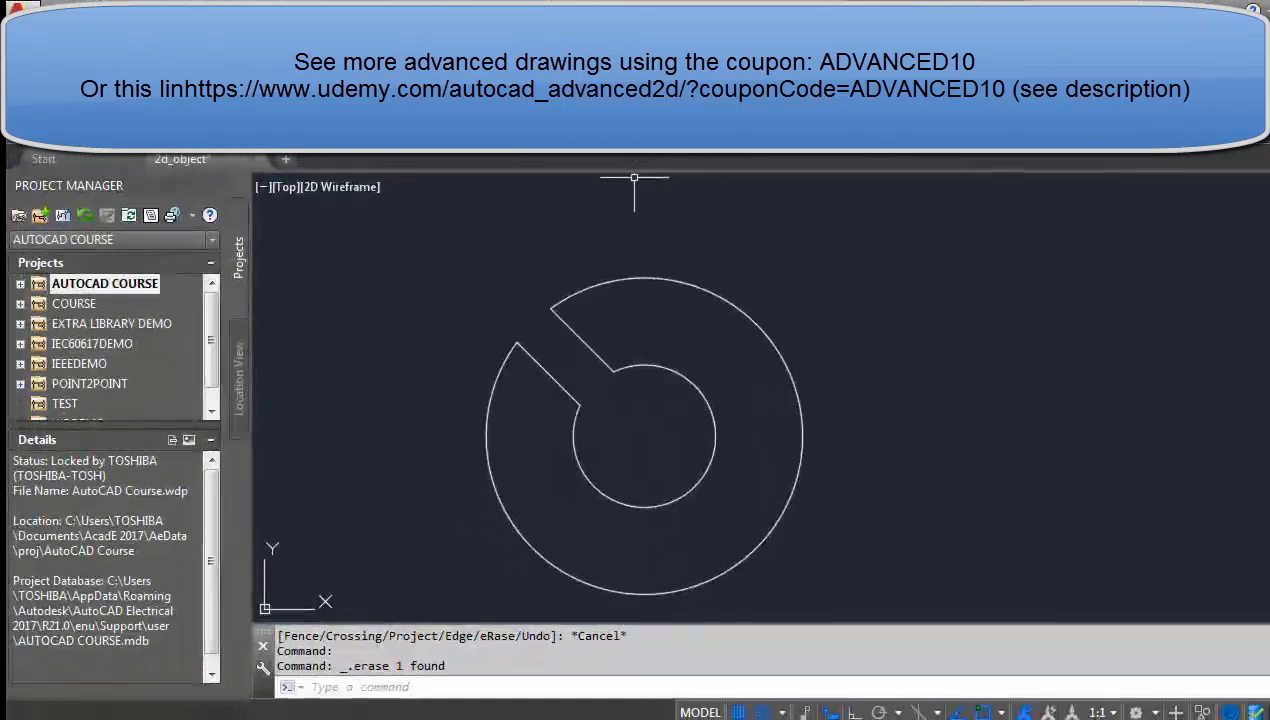
Add a horizontal dimension of 300 at 180° from the circle centre in the AutoCAD drawing, with its dimension line above the centre.
{"action": "left_click", "coordinate": [740, 90]}
{"action": "left_click", "coordinate": [706, 468]}
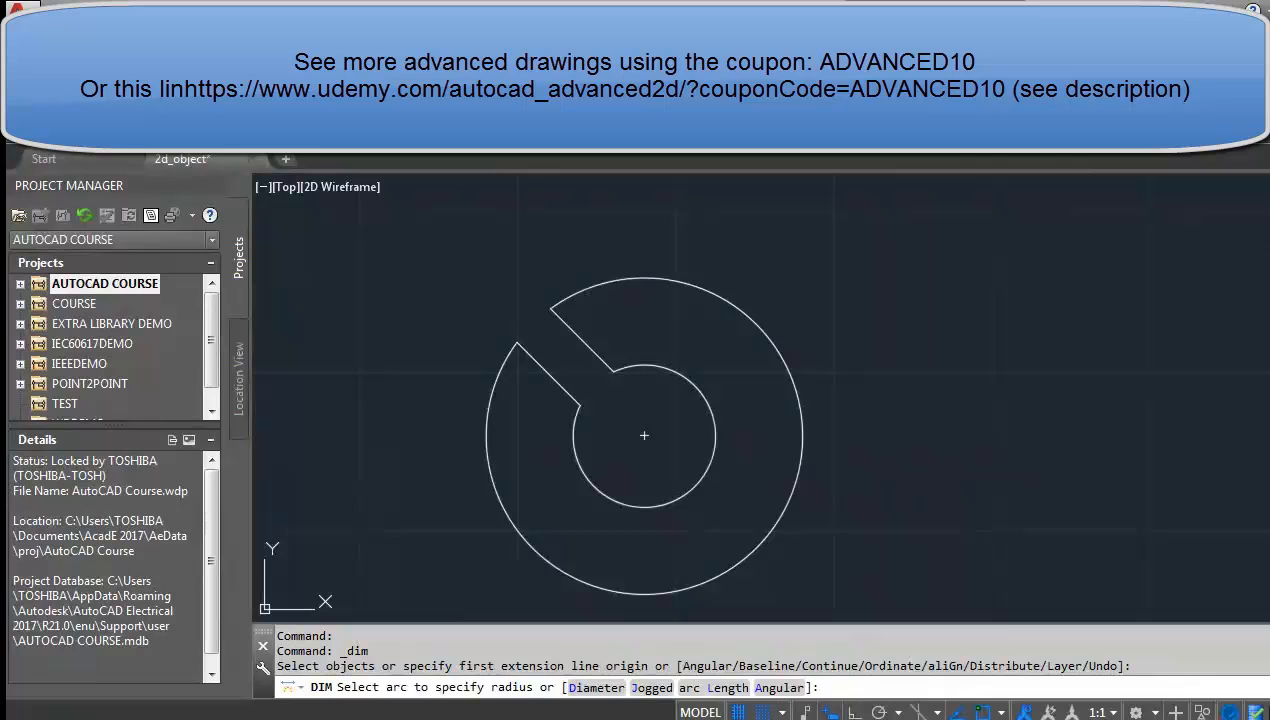
{"action": "left_click", "coordinate": [644, 435]}
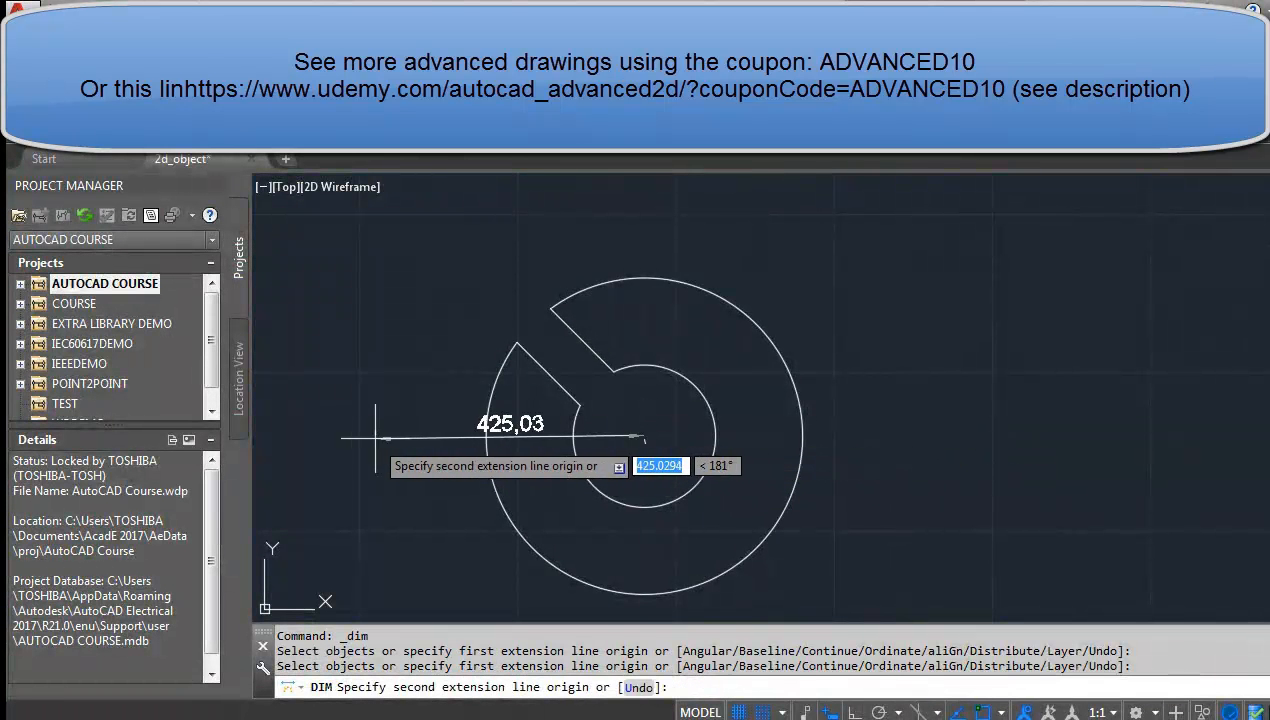
{"action": "key", "text": "BackSpace"}
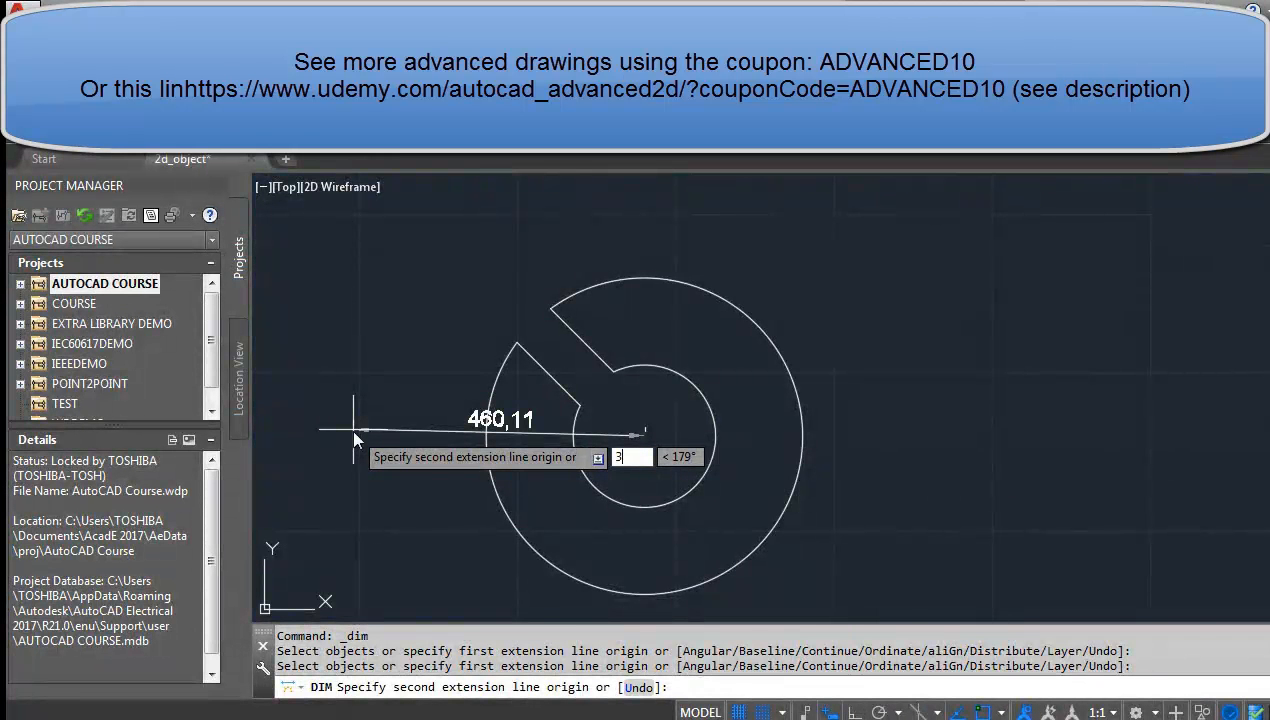
{"action": "key", "text": "Tab"}
{"action": "type", "text": "180"}
{"action": "key", "text": "Return"}
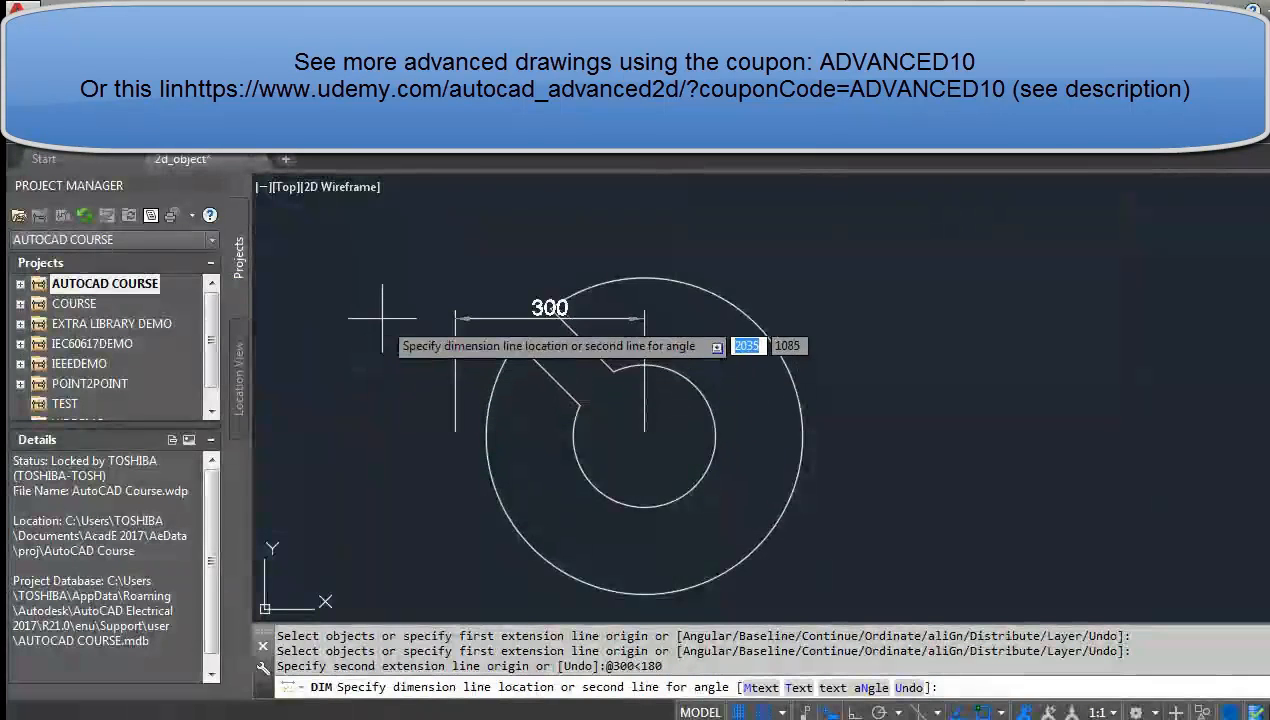
{"action": "left_click", "coordinate": [384, 297]}
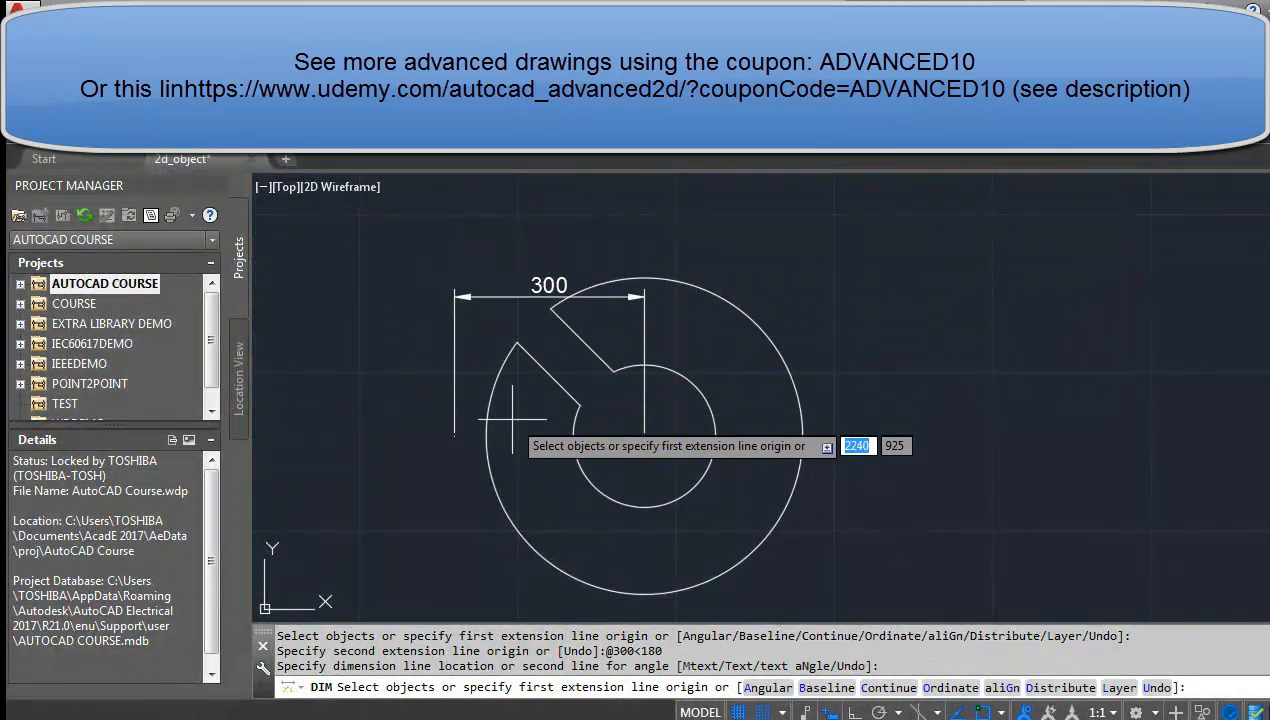
With Snap off and Ortho on, draw a horizontal line from the slot's lower outer corner left to the 300 dimension's extension line.
{"action": "scroll", "coordinate": [513, 415], "scroll_direction": "up", "scroll_amount": 4}
{"action": "mouse_move", "coordinate": [488, 352]}
{"action": "middle_mouse_down"}
{"action": "mouse_move", "coordinate": [497, 344]}
{"action": "mouse_move", "coordinate": [652, 533]}
{"action": "middle_mouse_up"}
{"action": "left_click", "coordinate": [28, 75]}
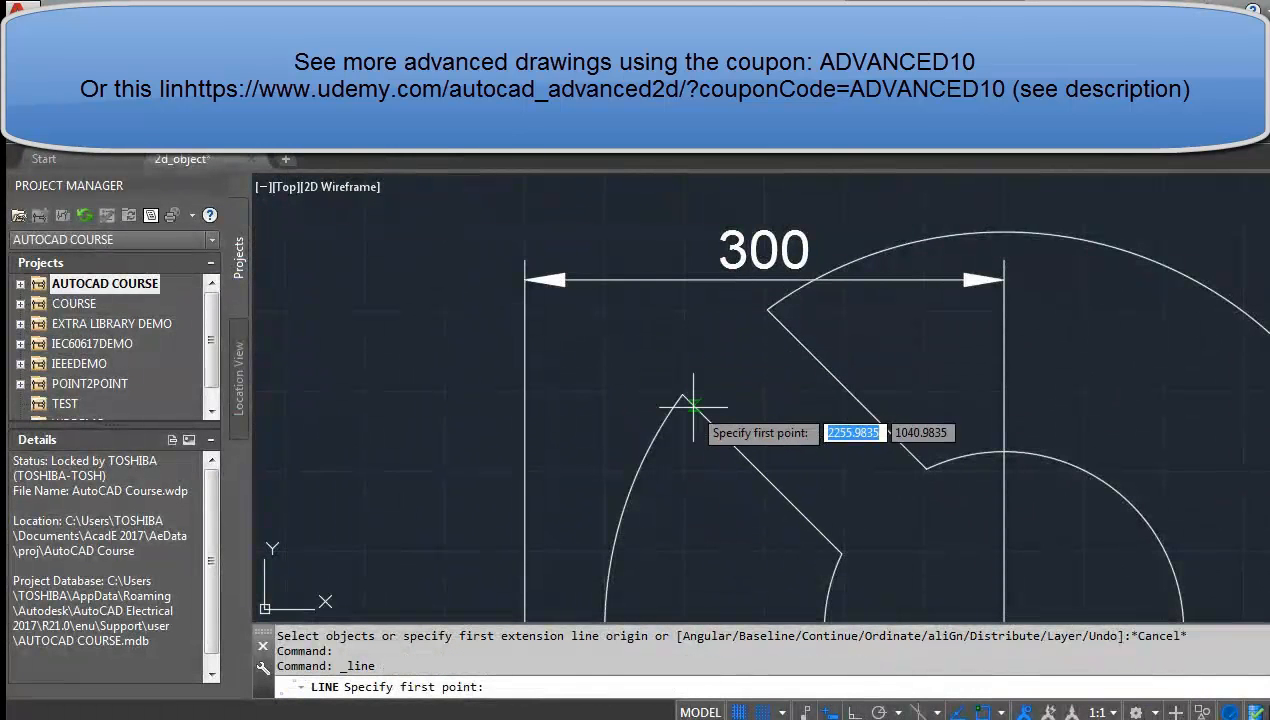
{"action": "scroll", "coordinate": [688, 400], "scroll_direction": "up", "scroll_amount": 3}
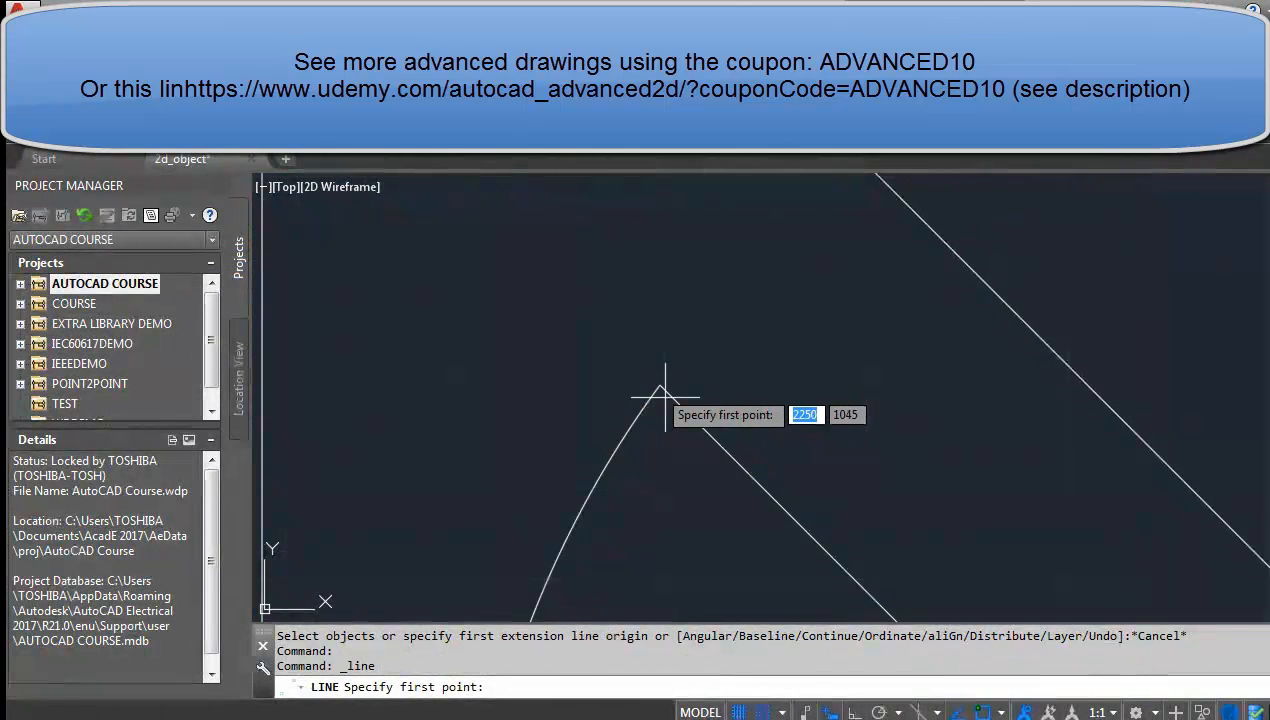
{"action": "left_click", "coordinate": [764, 712]}
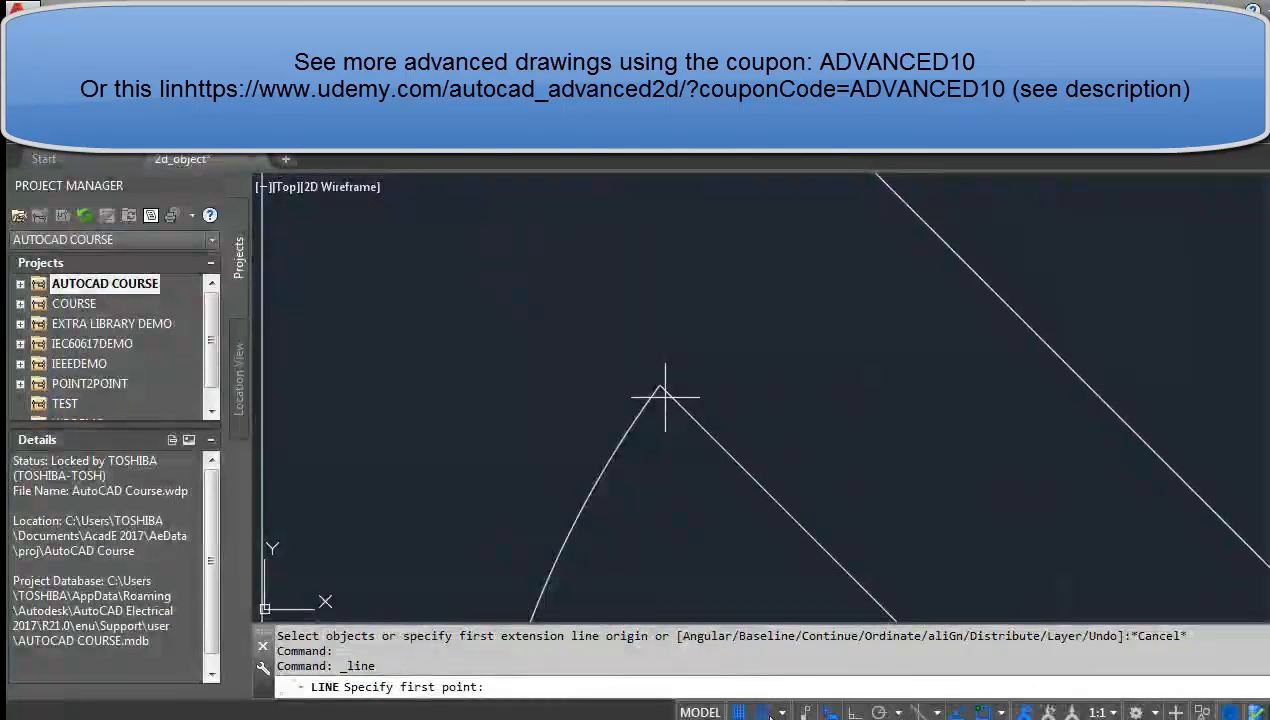
{"action": "left_click", "coordinate": [764, 712]}
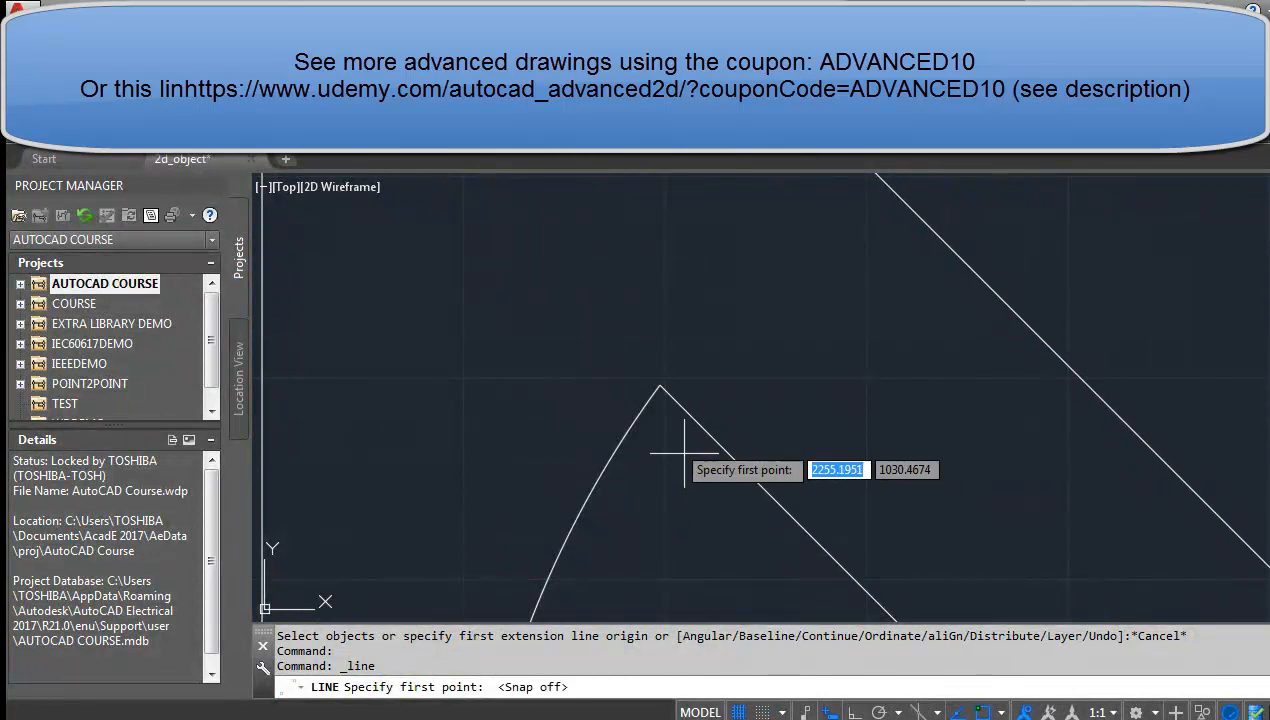
{"action": "left_click", "coordinate": [660, 384]}
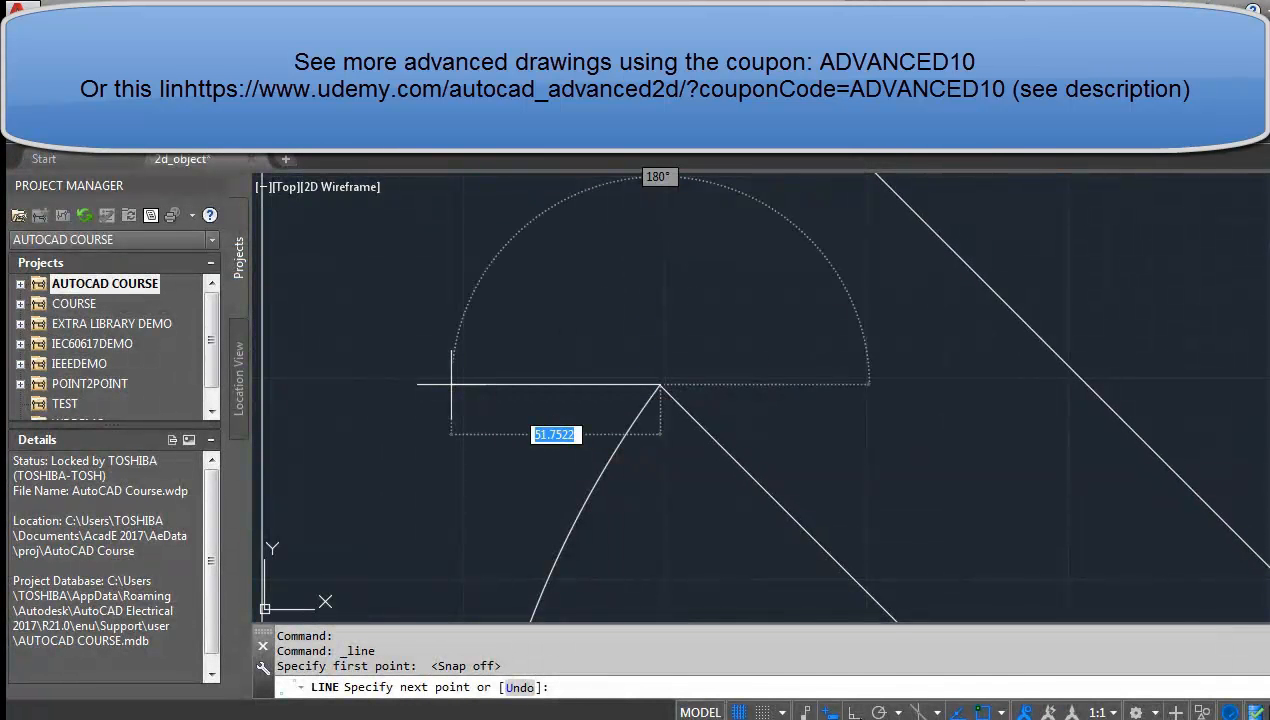
{"action": "middle_click_drag", "start_coordinate": [451, 435], "coordinate": [780, 464]}
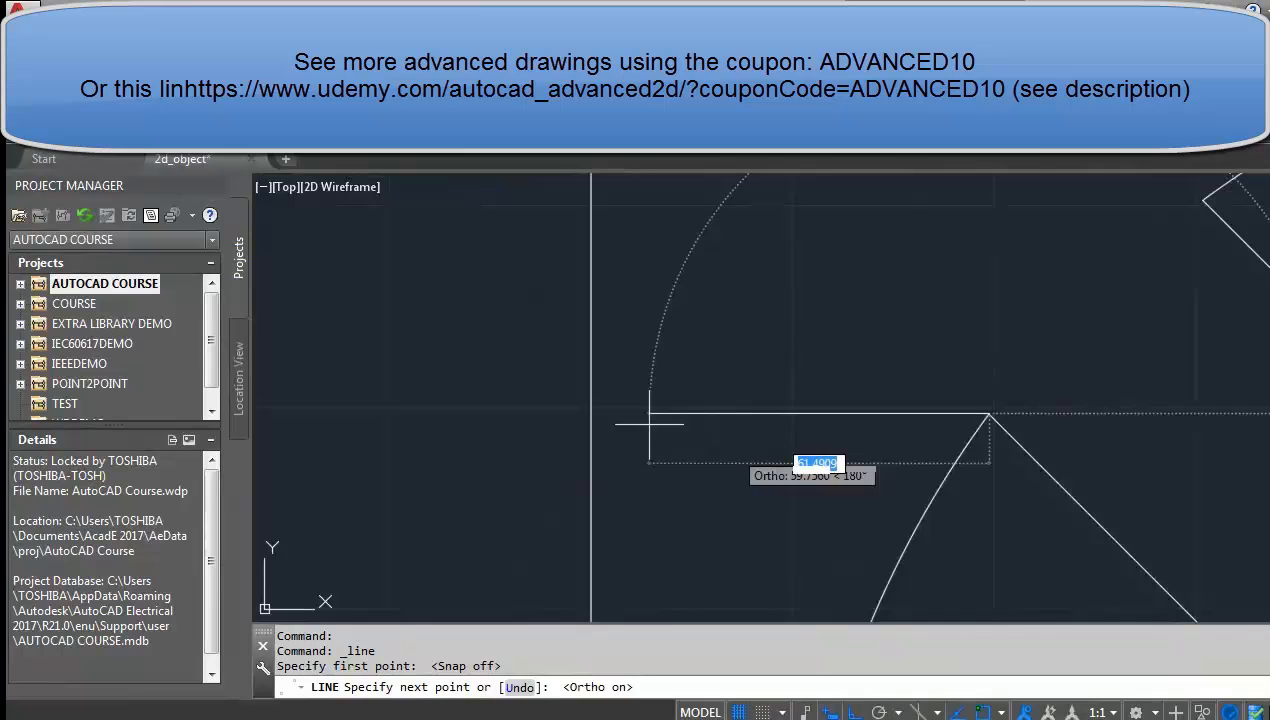
{"action": "left_click", "coordinate": [591, 413]}
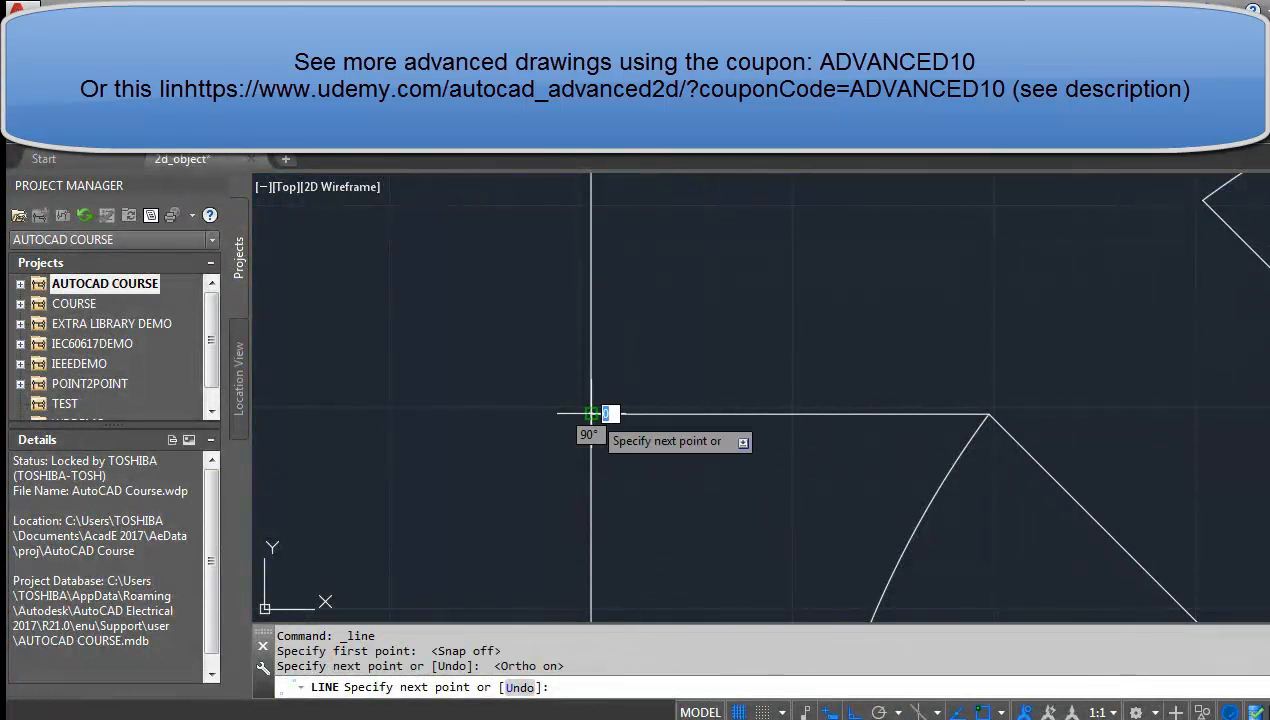
{"action": "key", "text": "Escape"}
Erase the horizontal 300 dimension above the circles.
{"action": "scroll", "coordinate": [725, 443], "scroll_direction": "down", "scroll_amount": 3}
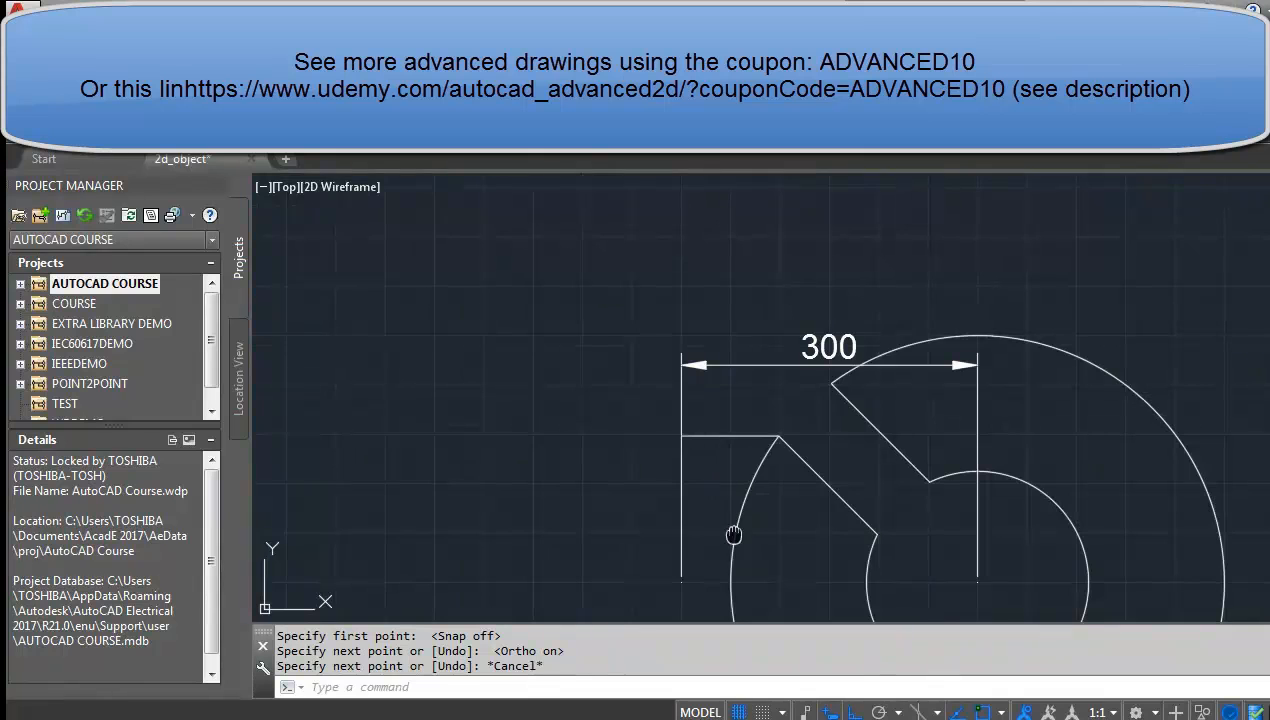
{"action": "scroll", "coordinate": [743, 527], "scroll_direction": "down", "scroll_amount": 2}
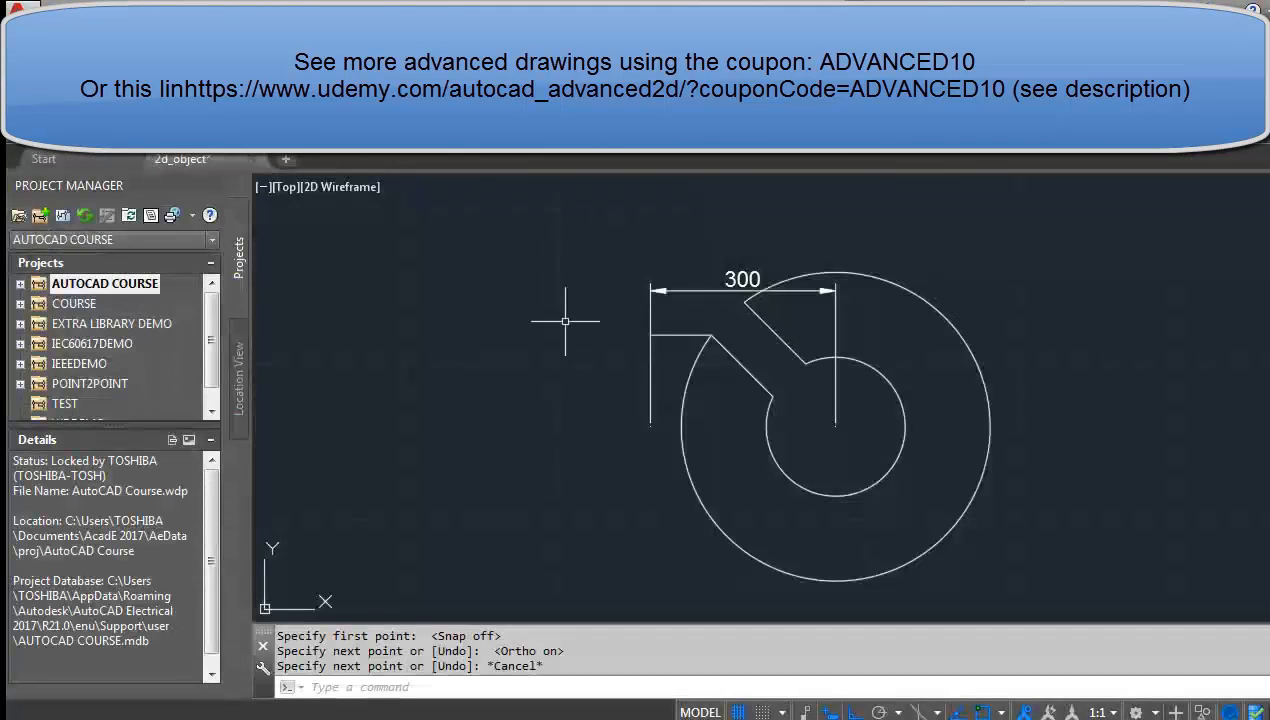
{"action": "left_click", "coordinate": [697, 284]}
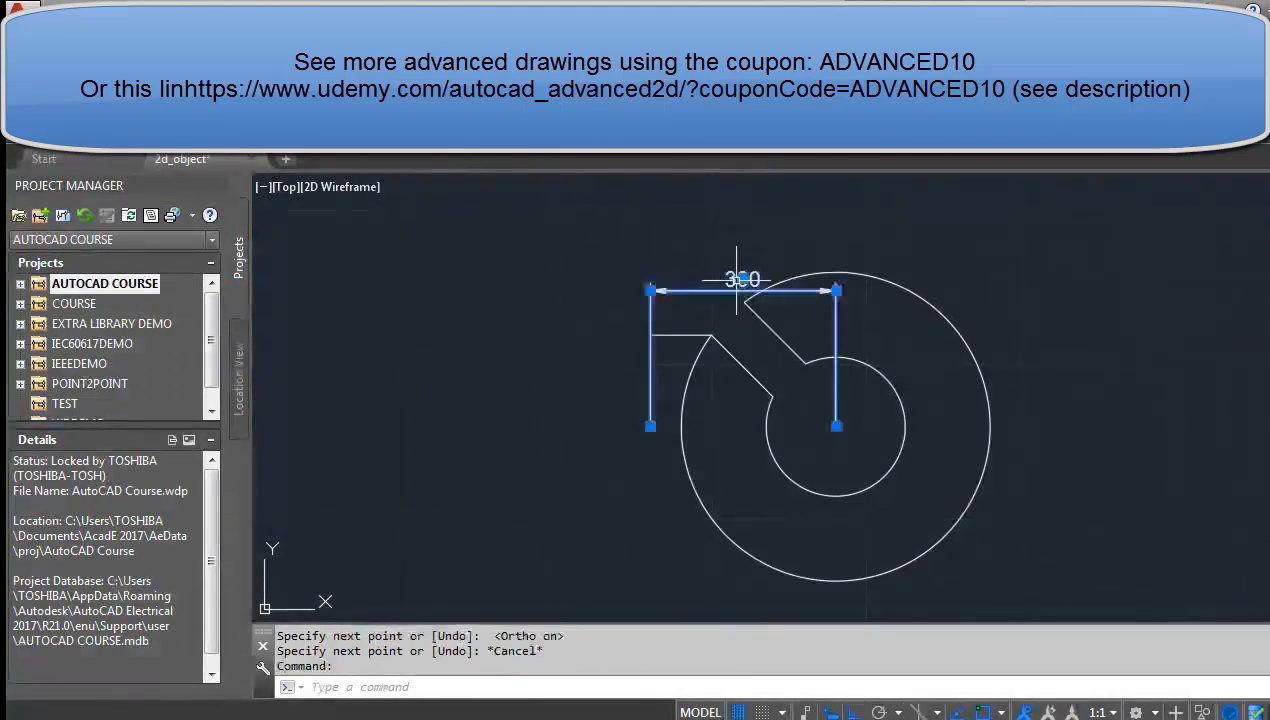
{"action": "key", "text": "Delete"}
Add a vertical dimension of 297 downward from the new horizontal line's left end, placing its dimension line to the right.
{"action": "left_click", "coordinate": [520, 90]}
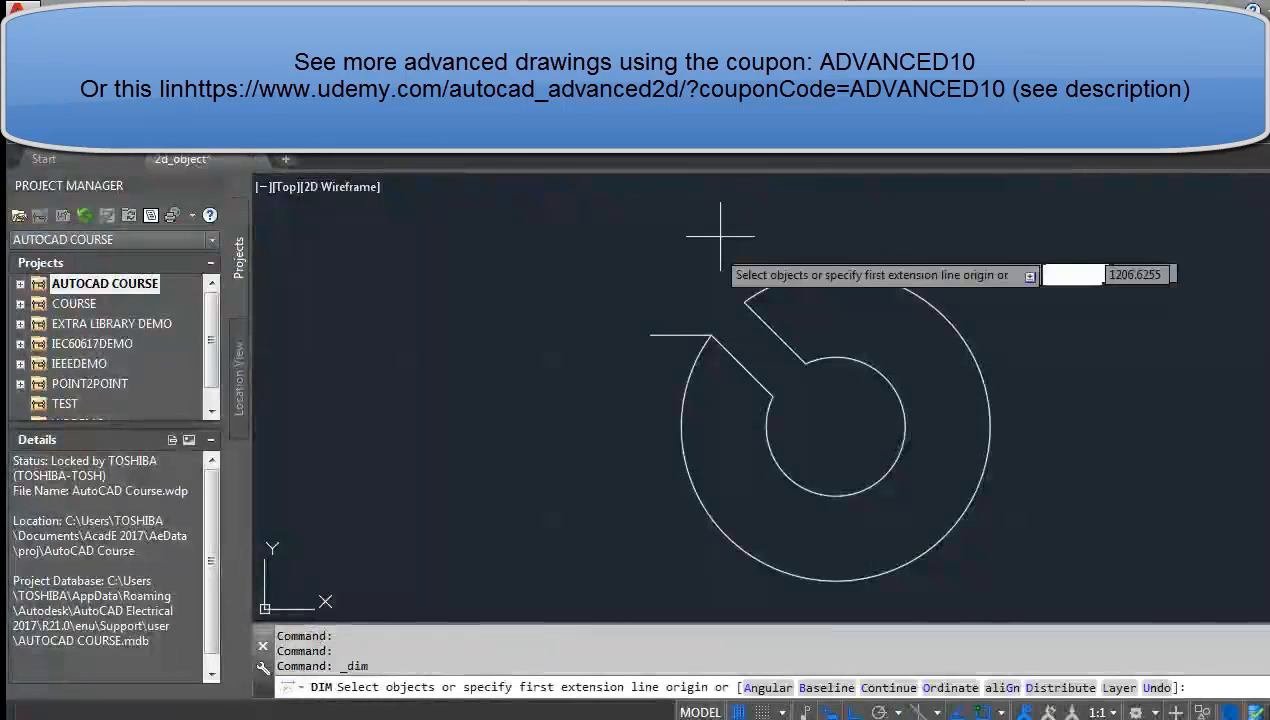
{"action": "left_click", "coordinate": [650, 335]}
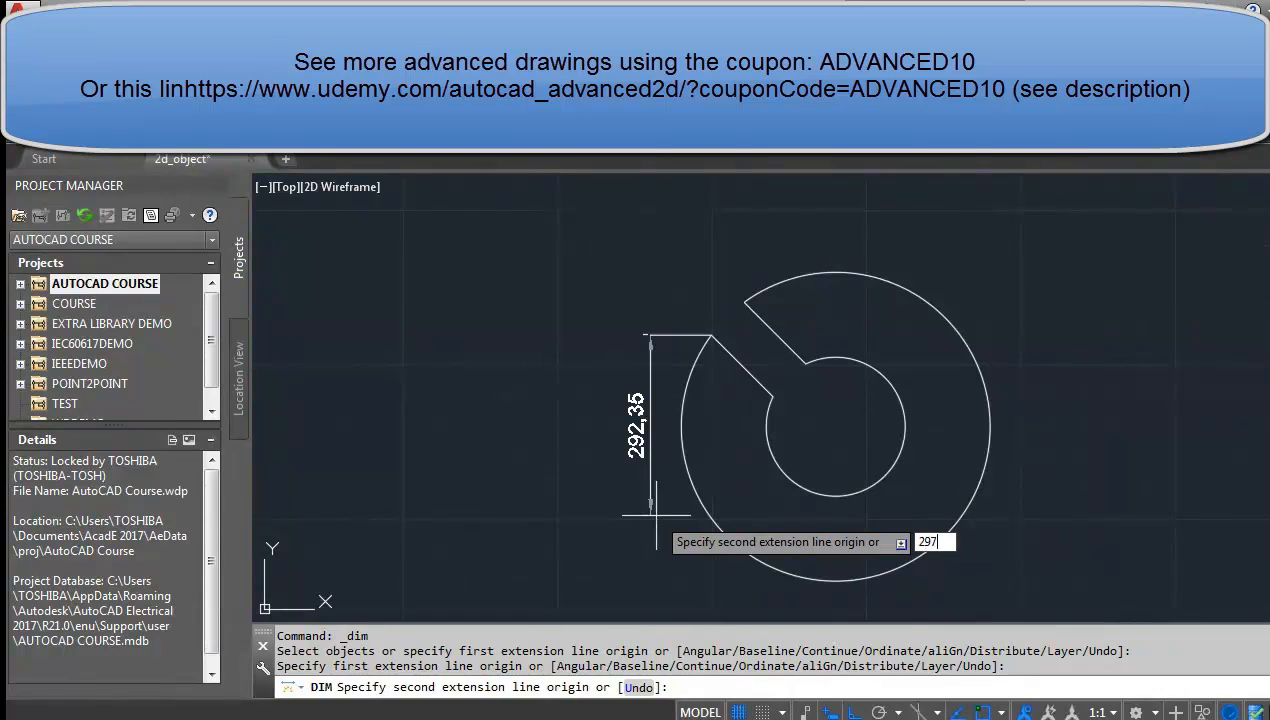
{"action": "key", "text": "Return"}
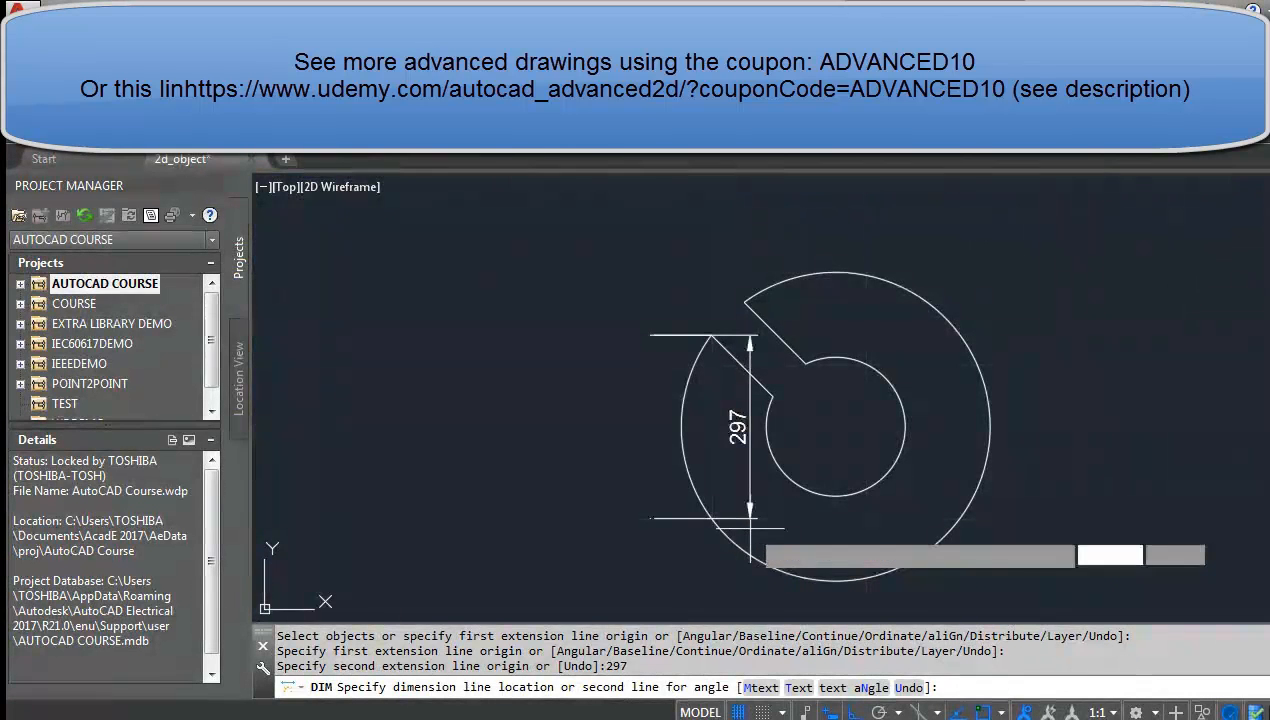
{"action": "left_click", "coordinate": [750, 530]}
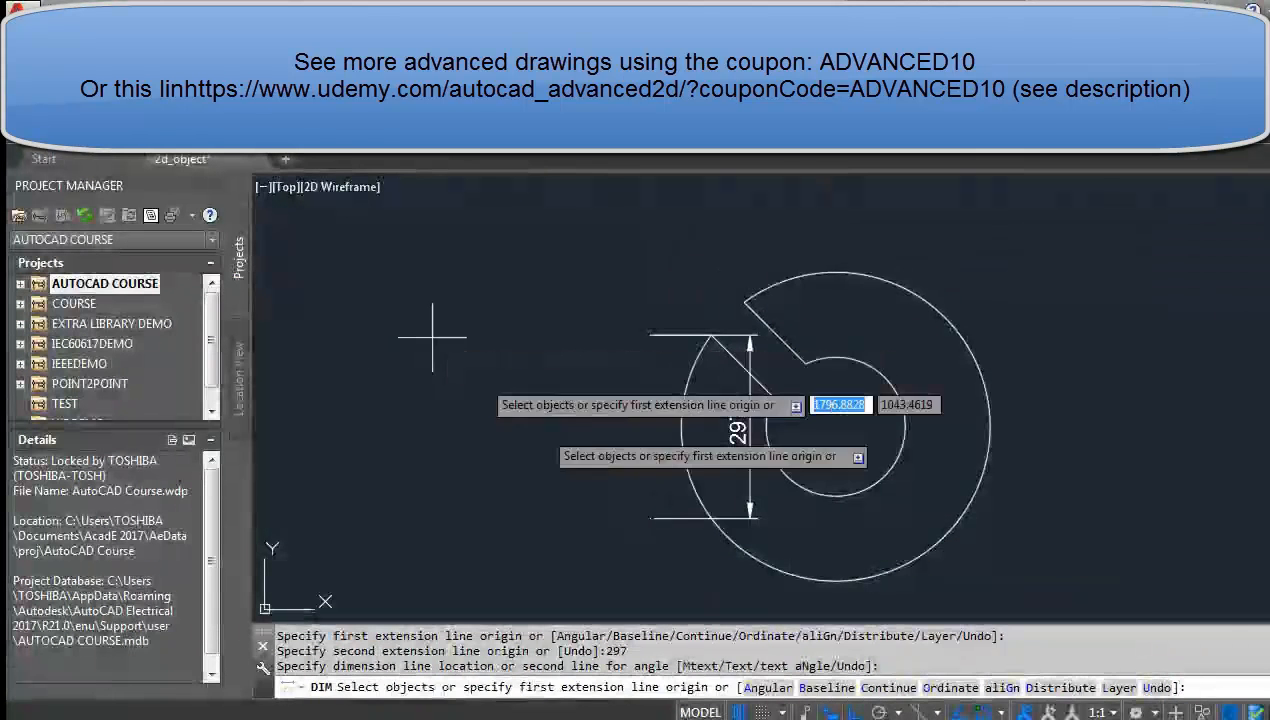
{"action": "key", "text": "Escape"}
Add a horizontal dimension of 300 leftward from the circle centre, with its dimension line below the 297 dimension's lower end.
{"action": "scroll", "coordinate": [643, 494], "scroll_direction": "up", "scroll_amount": 4}
{"action": "middle_click_drag", "start_coordinate": [682, 493], "coordinate": [520, 358]}
{"action": "scroll", "coordinate": [520, 360], "scroll_direction": "down", "scroll_amount": 2}
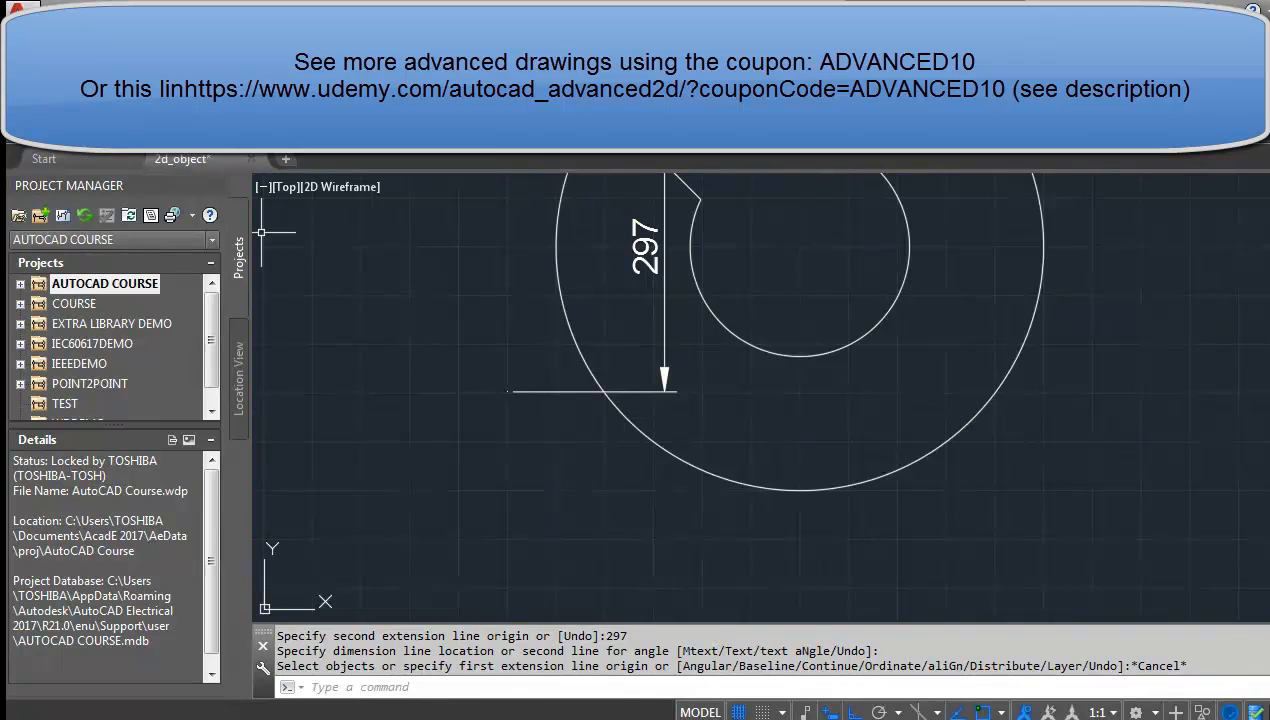
{"action": "key", "text": "Return"}
{"action": "left_click", "coordinate": [800, 245]}
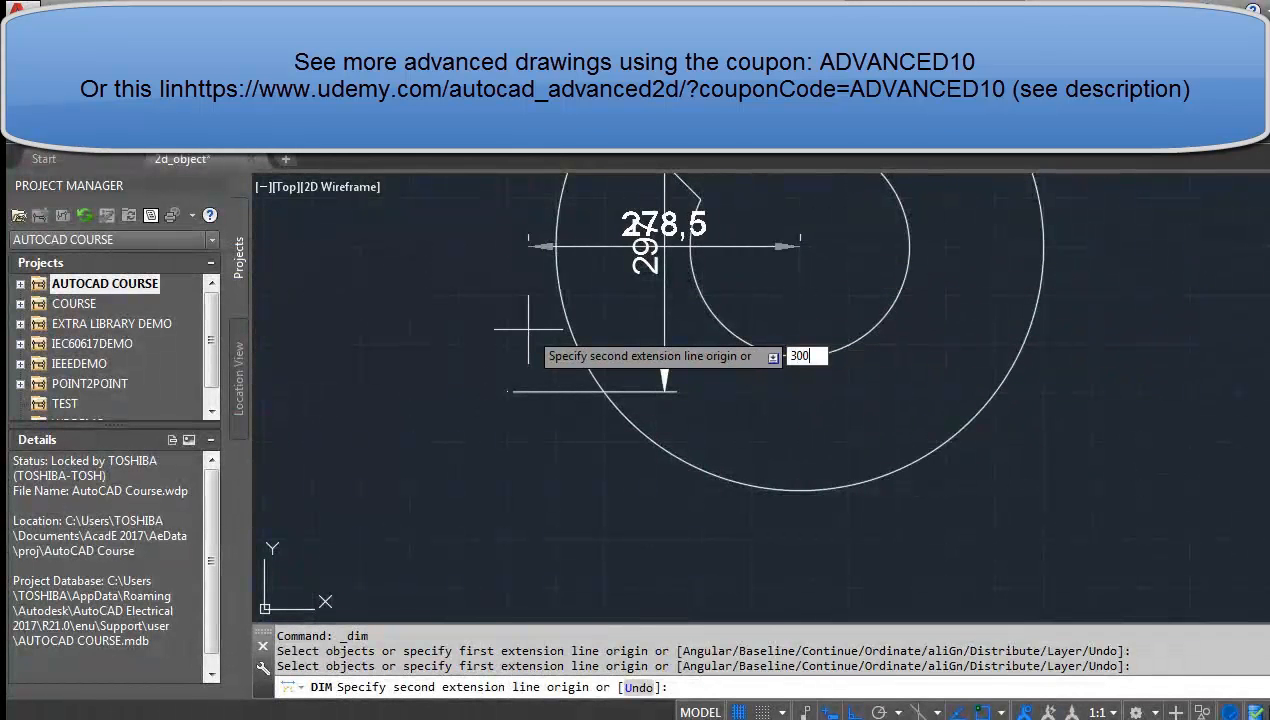
{"action": "key", "text": "Return"}
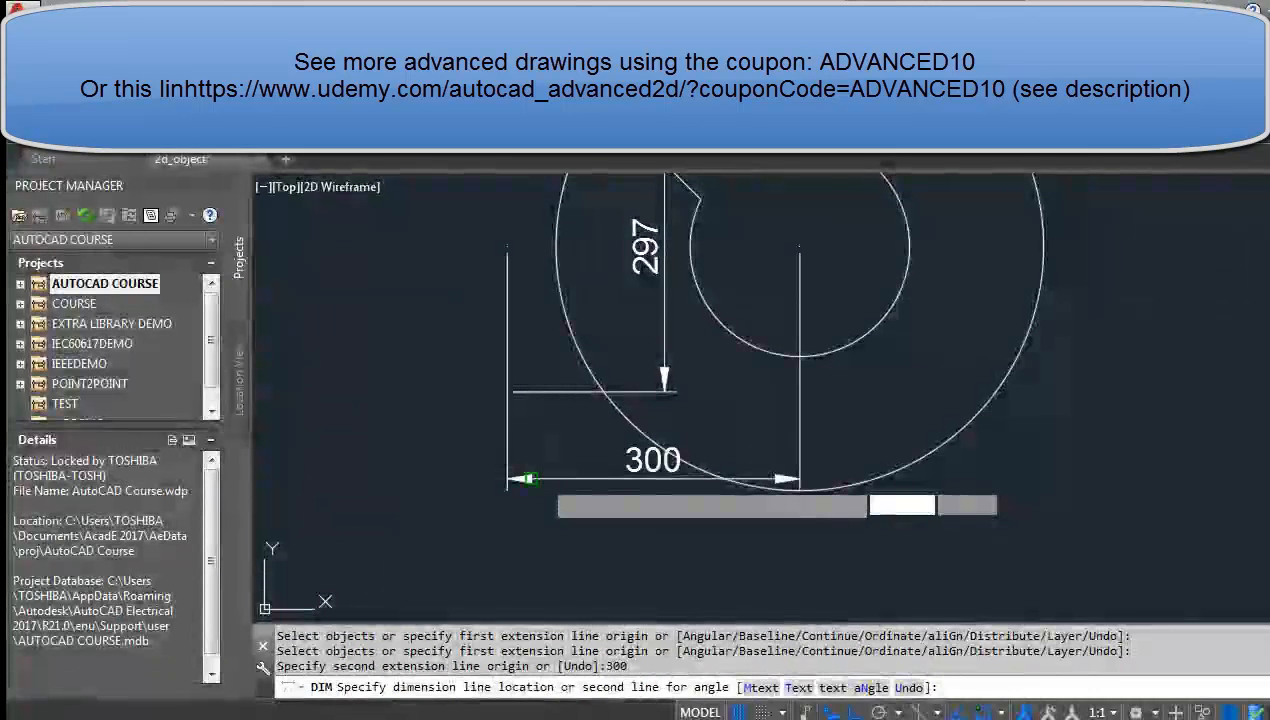
{"action": "left_click", "coordinate": [524, 478]}
{"action": "key", "text": "Escape"}
Draw a horizontal line from where the outer circle crosses the 297 dimension's lower extension line left to the 300 dimension's extension line.
{"action": "scroll", "coordinate": [468, 402], "scroll_direction": "up", "scroll_amount": 4}
{"action": "scroll", "coordinate": [680, 425], "scroll_direction": "up", "scroll_amount": 2}
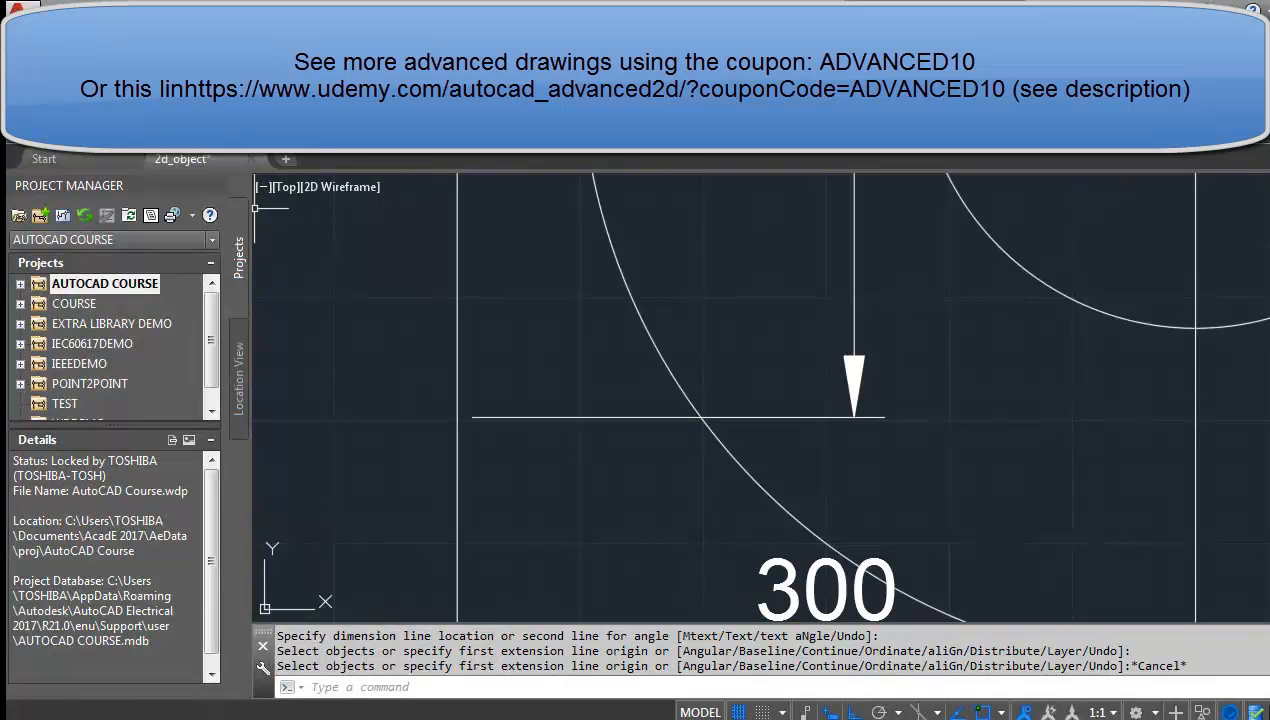
{"action": "left_click", "coordinate": [26, 78]}
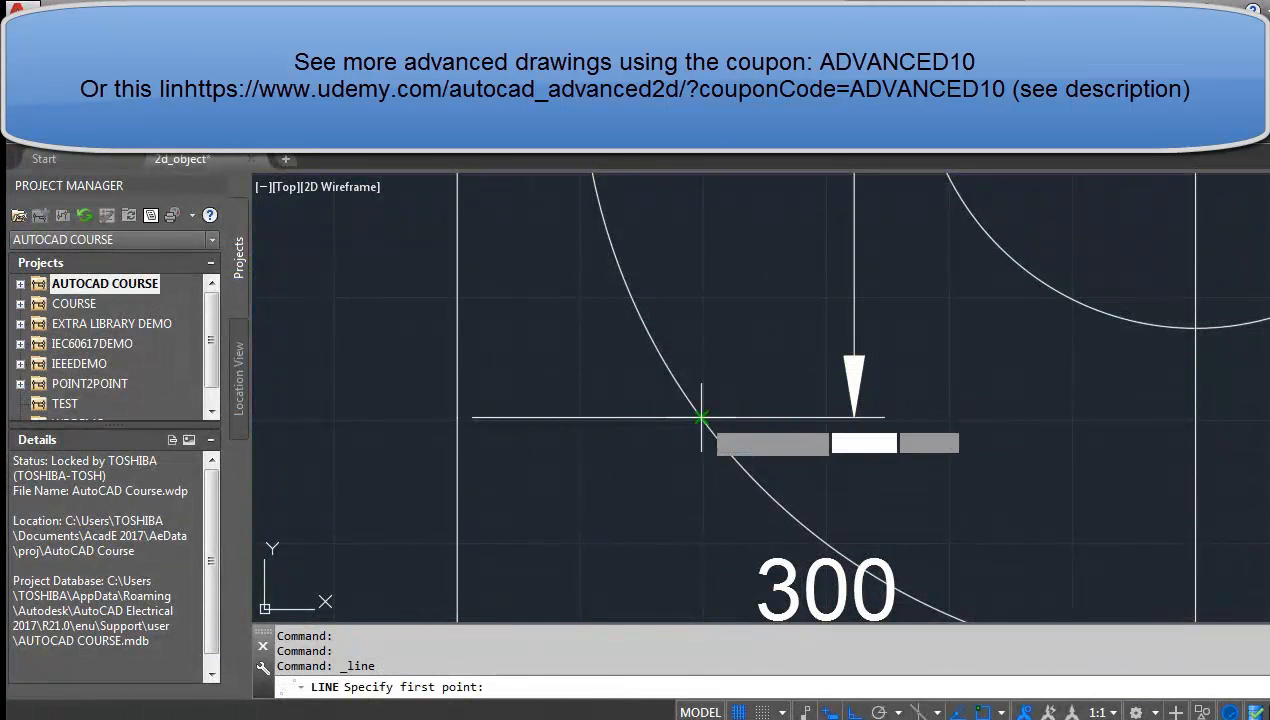
{"action": "scroll", "coordinate": [703, 420], "scroll_direction": "up", "scroll_amount": 4}
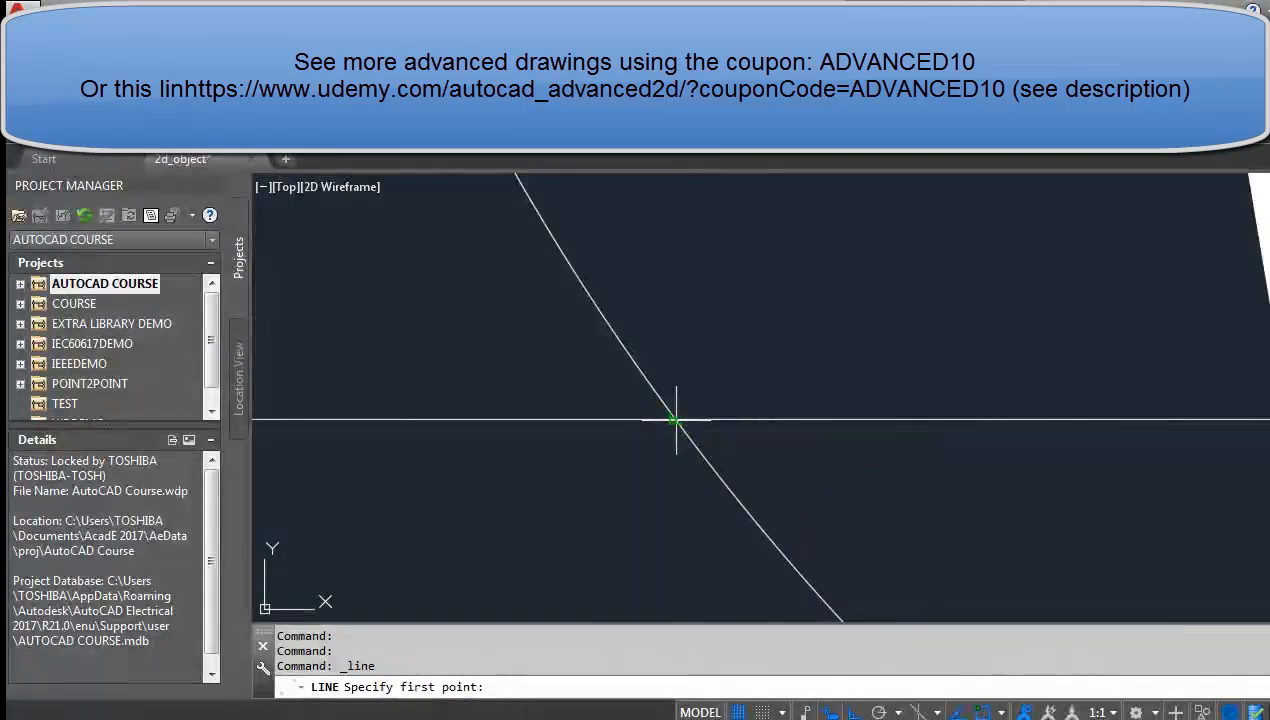
{"action": "left_click", "coordinate": [678, 421]}
{"action": "scroll", "coordinate": [440, 425], "scroll_direction": "up", "scroll_amount": 3}
{"action": "scroll", "coordinate": [373, 425], "scroll_direction": "down", "scroll_amount": 2}
{"action": "middle_click_drag", "start_coordinate": [373, 428], "coordinate": [666, 442]}
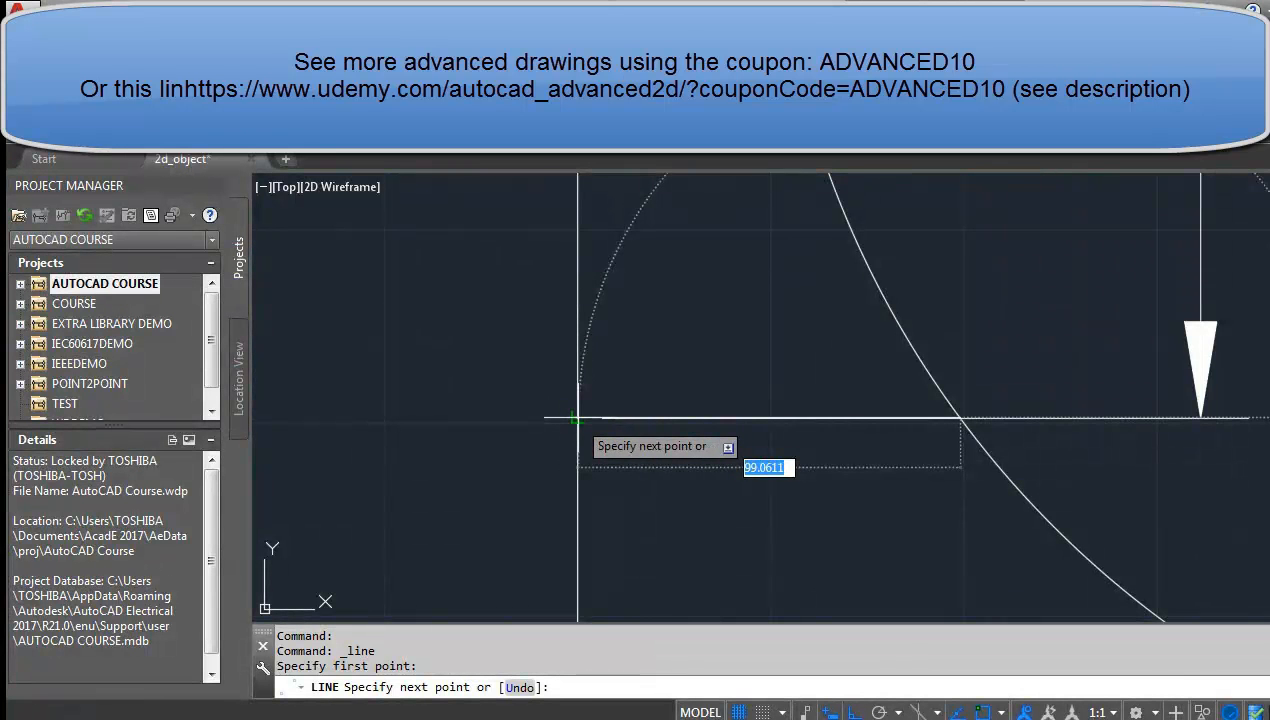
{"action": "left_click", "coordinate": [577, 418]}
{"action": "key", "text": "Escape"}
Erase the 300 and 297 helper dimensions.
{"action": "scroll", "coordinate": [578, 420], "scroll_direction": "down", "scroll_amount": 4}
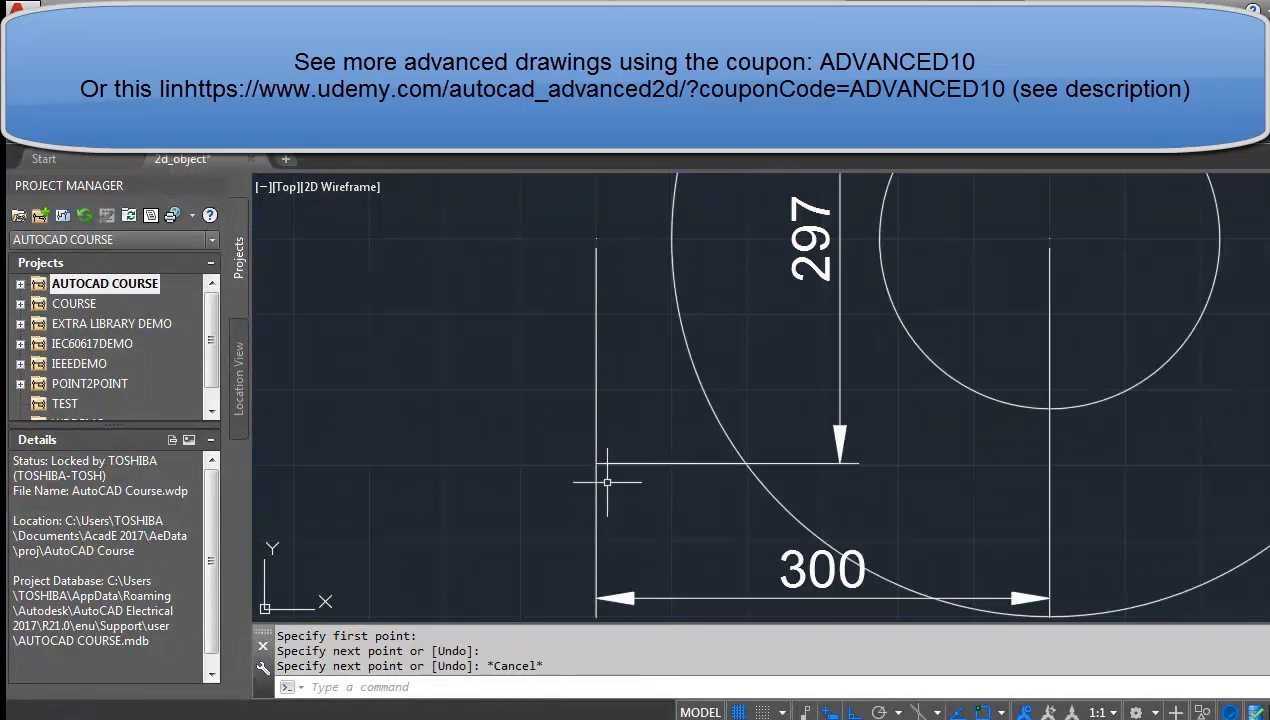
{"action": "left_click", "coordinate": [764, 600]}
{"action": "key", "text": "Delete"}
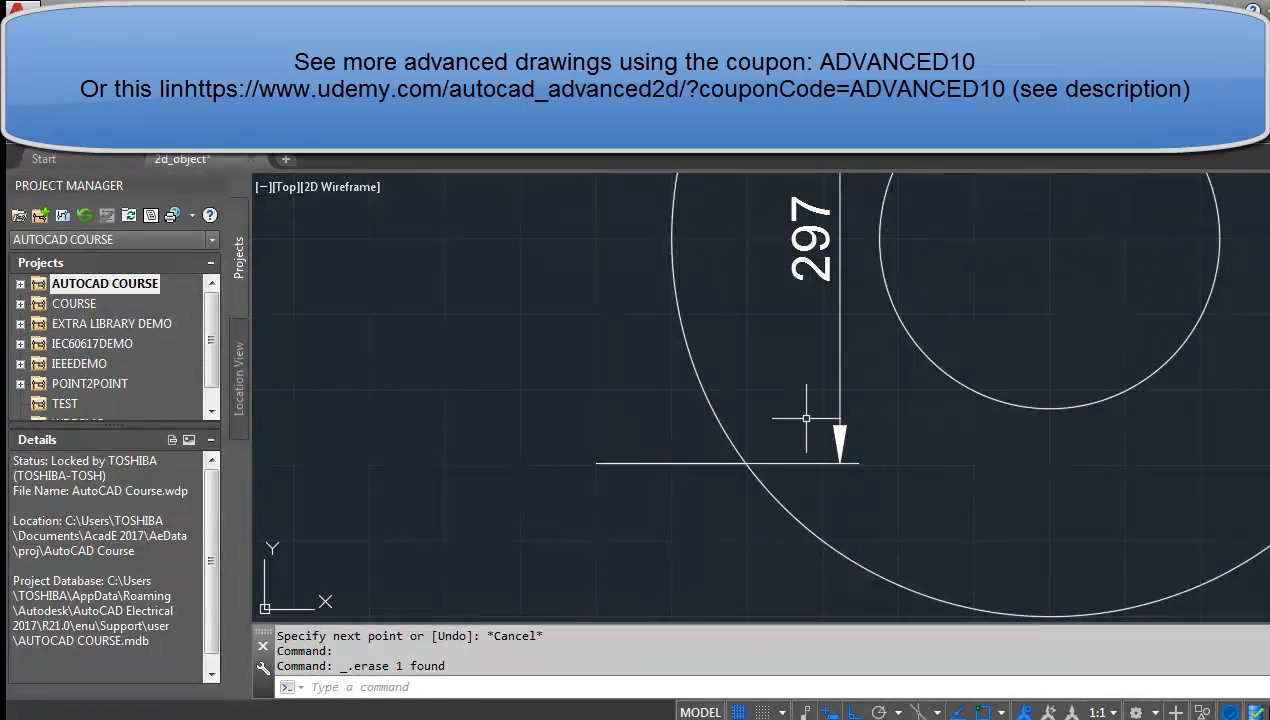
{"action": "left_click", "coordinate": [840, 388]}
{"action": "key", "text": "Delete"}
Trim the outer circle's left arc between the two horizontal lines, using the circle and both lines as cutting edges.
{"action": "scroll", "coordinate": [797, 457], "scroll_direction": "down", "scroll_amount": 3}
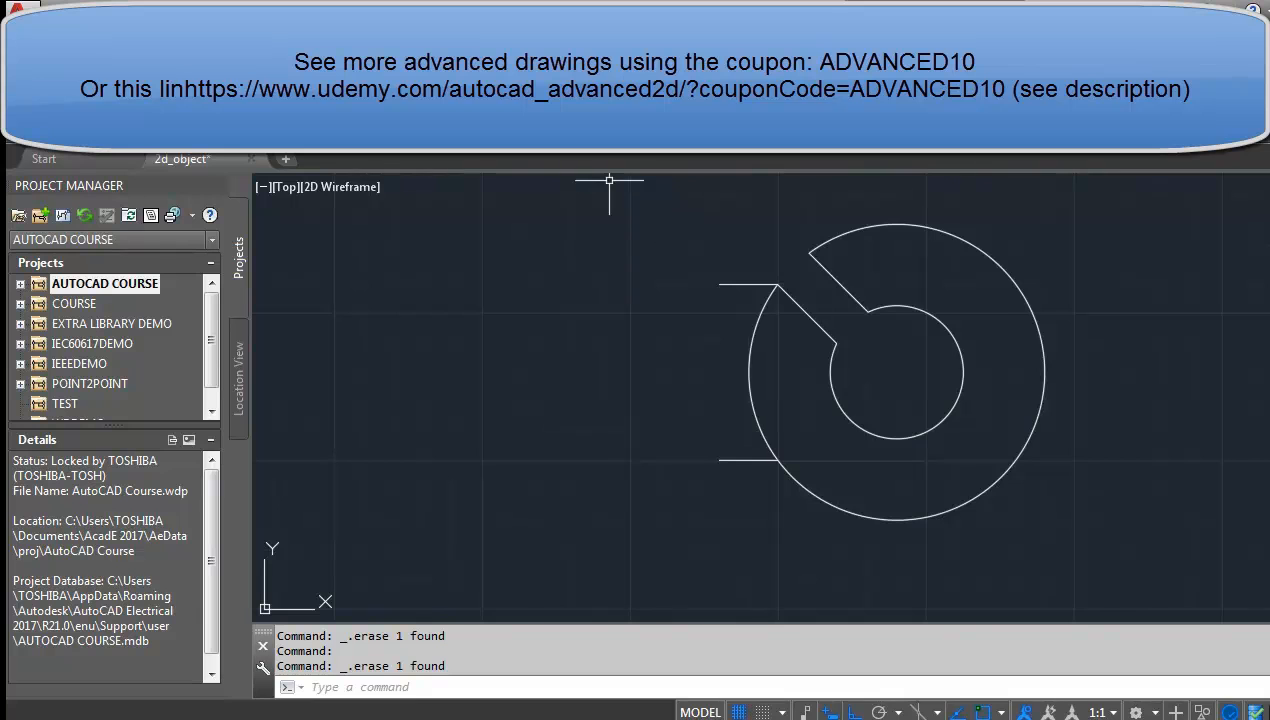
{"action": "left_click", "coordinate": [600, 100]}
{"action": "left_click", "coordinate": [750, 330]}
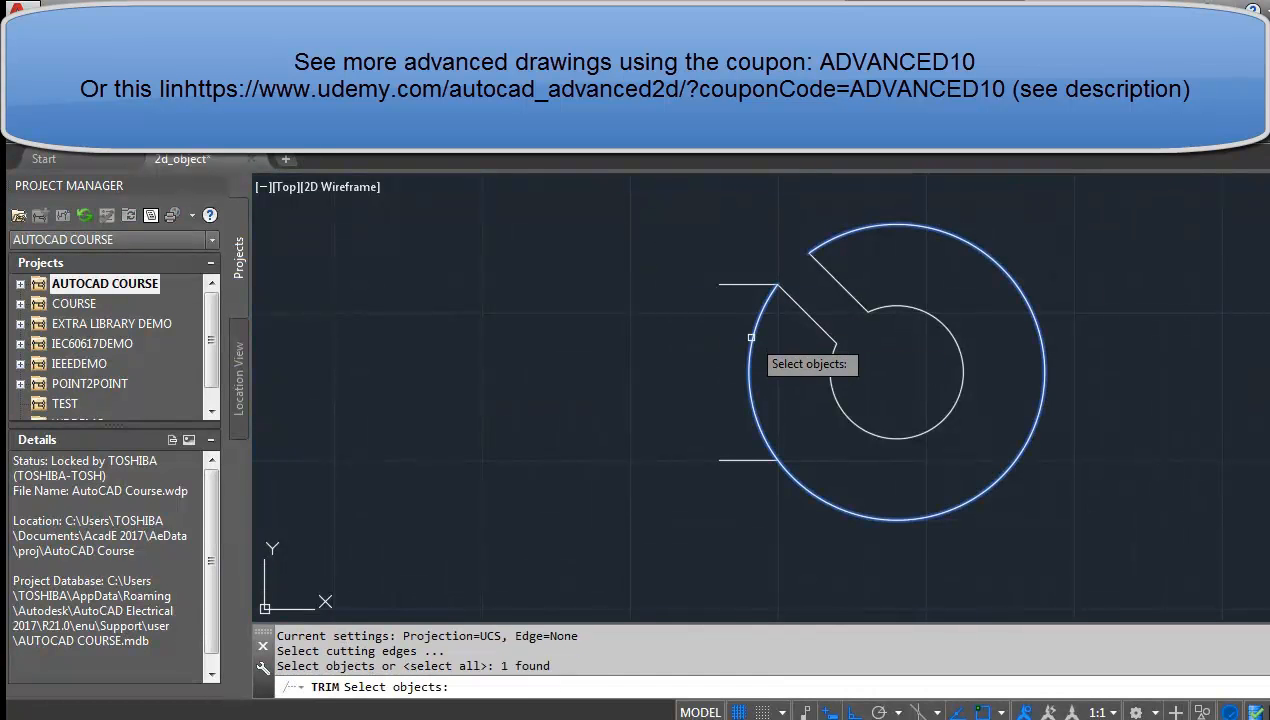
{"action": "left_click", "coordinate": [752, 286]}
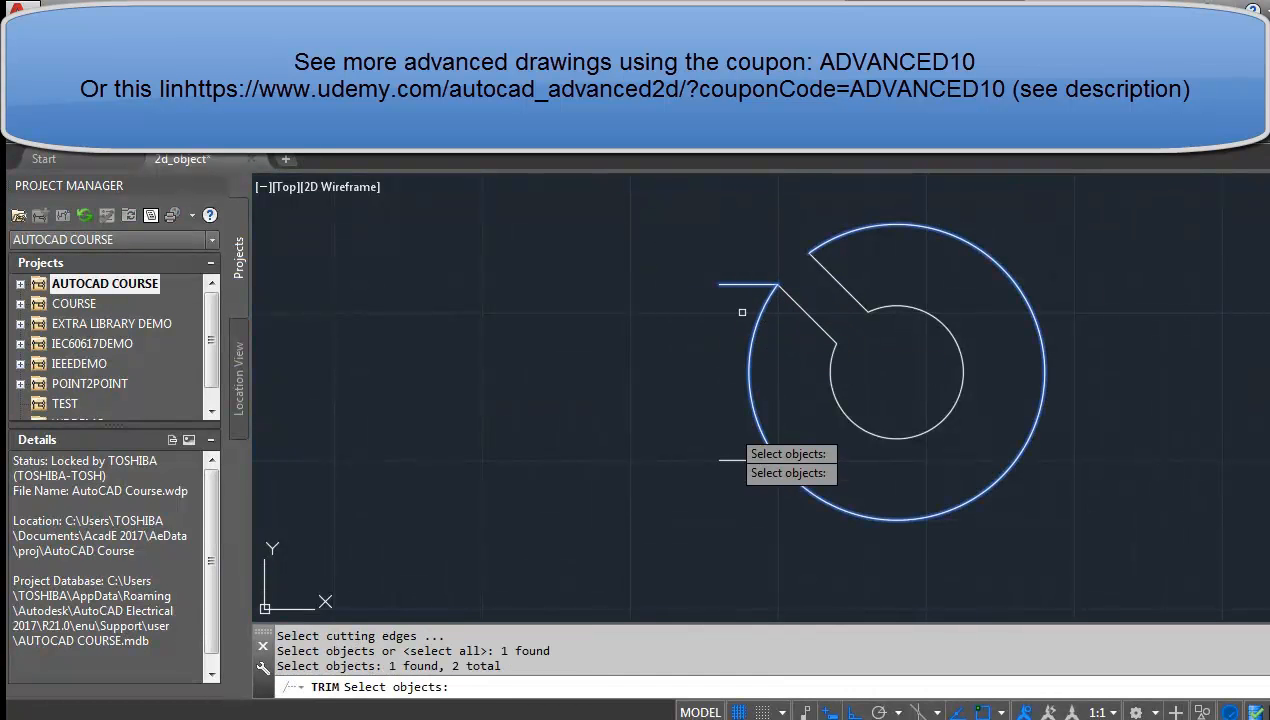
{"action": "left_click", "coordinate": [735, 458]}
{"action": "key", "text": "Return"}
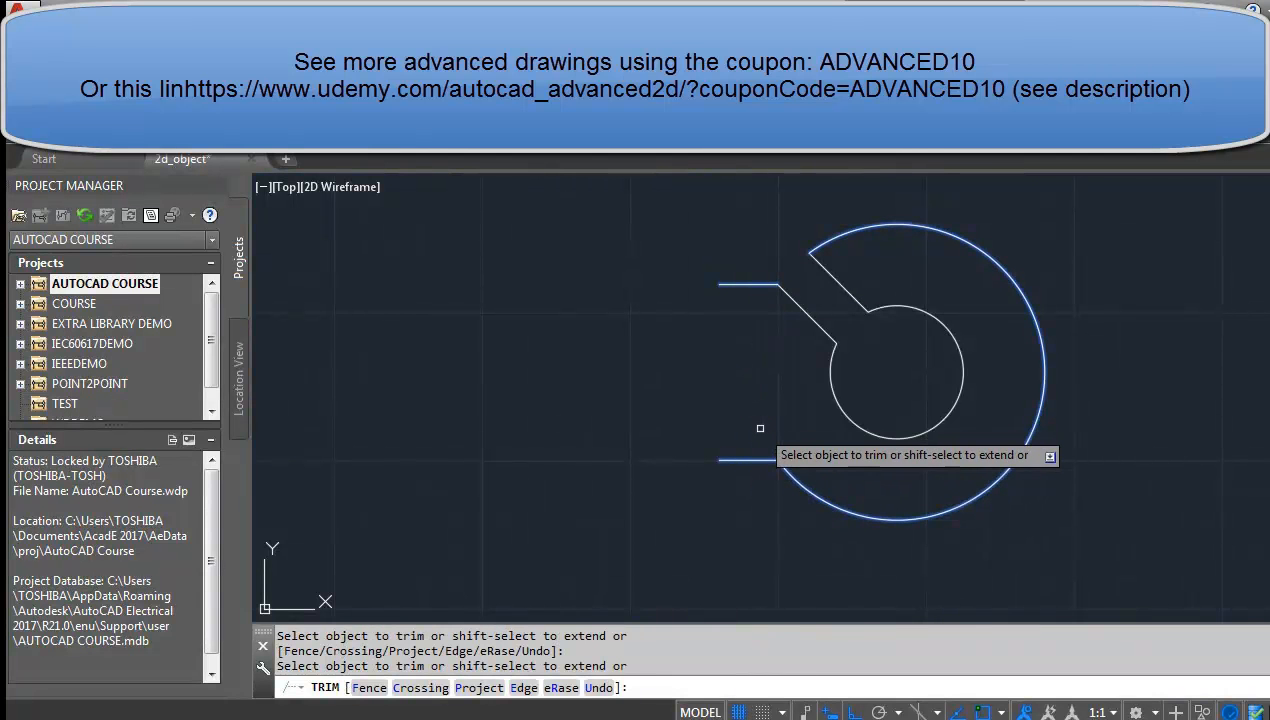
{"action": "key", "text": "Escape"}
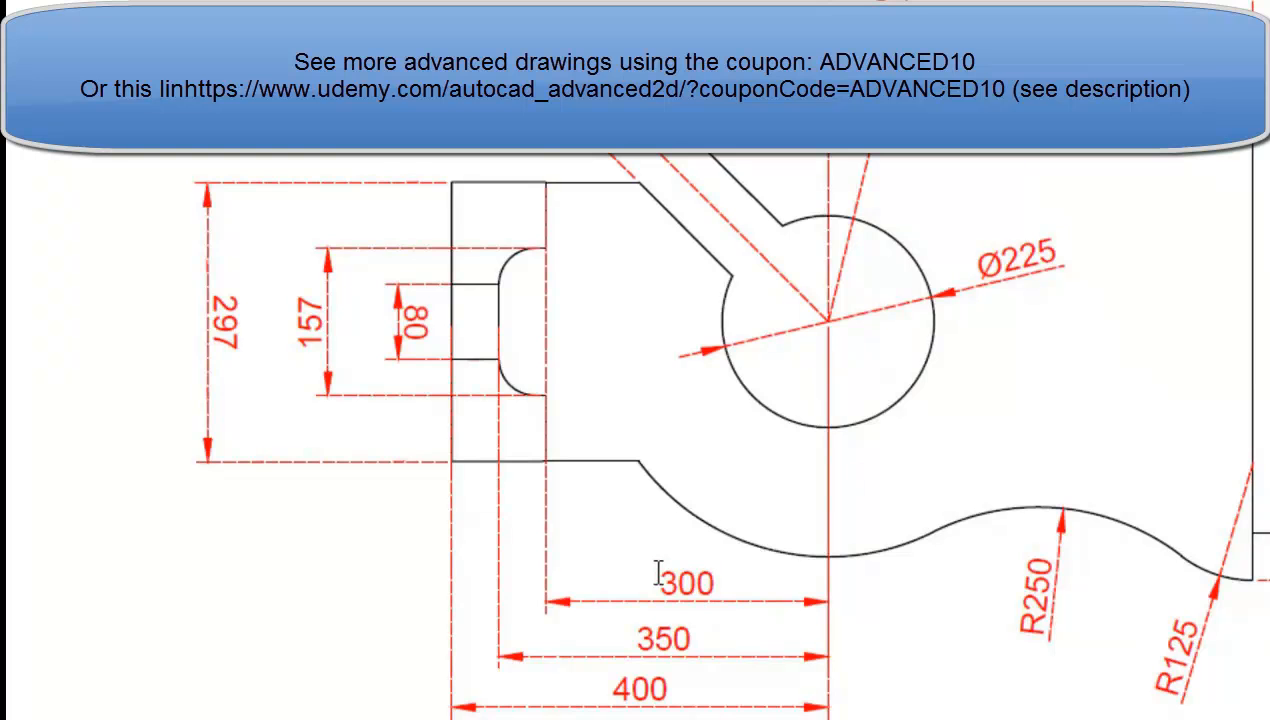
Check the left end in the PDF reference and draw a 100 long line leftward from the upper horizontal line's left end in AutoCAD.
{"action": "left_click_drag", "start_coordinate": [658, 573], "coordinate": [722, 581]}
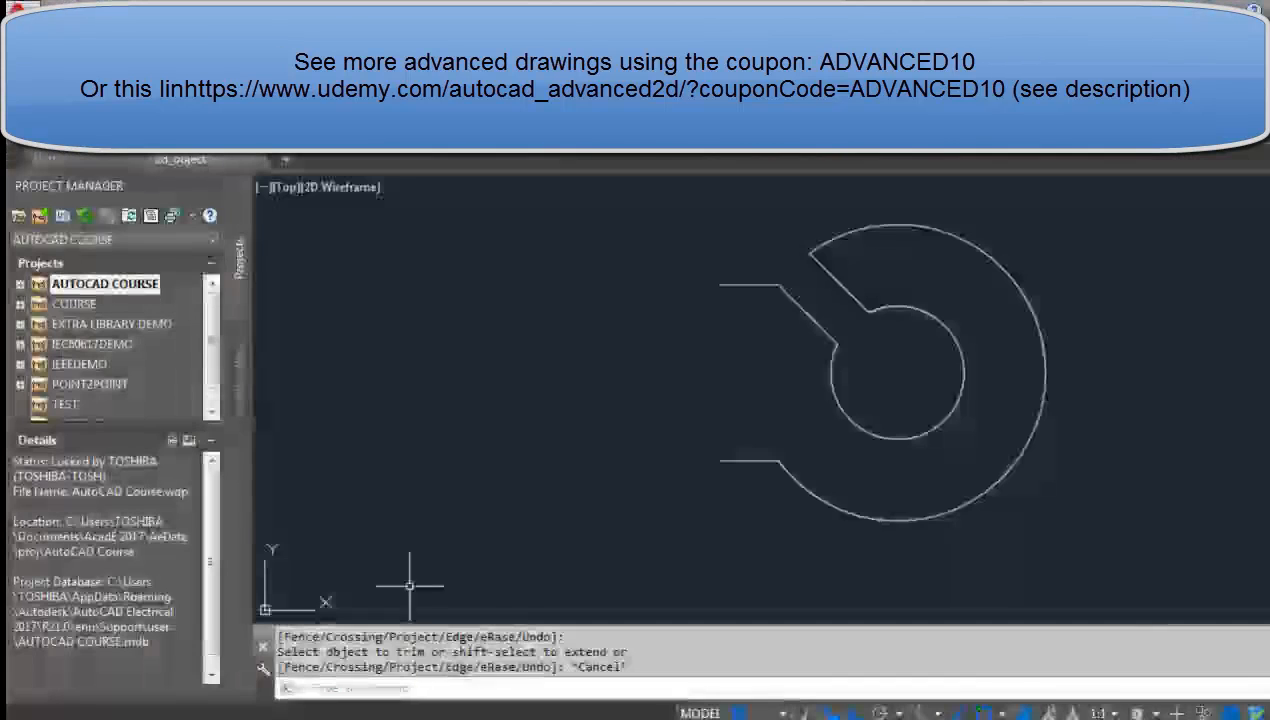
{"action": "left_click", "coordinate": [28, 72]}
{"action": "scroll", "coordinate": [752, 270], "scroll_direction": "up", "scroll_amount": 3}
{"action": "scroll", "coordinate": [670, 307], "scroll_direction": "up", "scroll_amount": 4}
{"action": "left_click", "coordinate": [665, 304]}
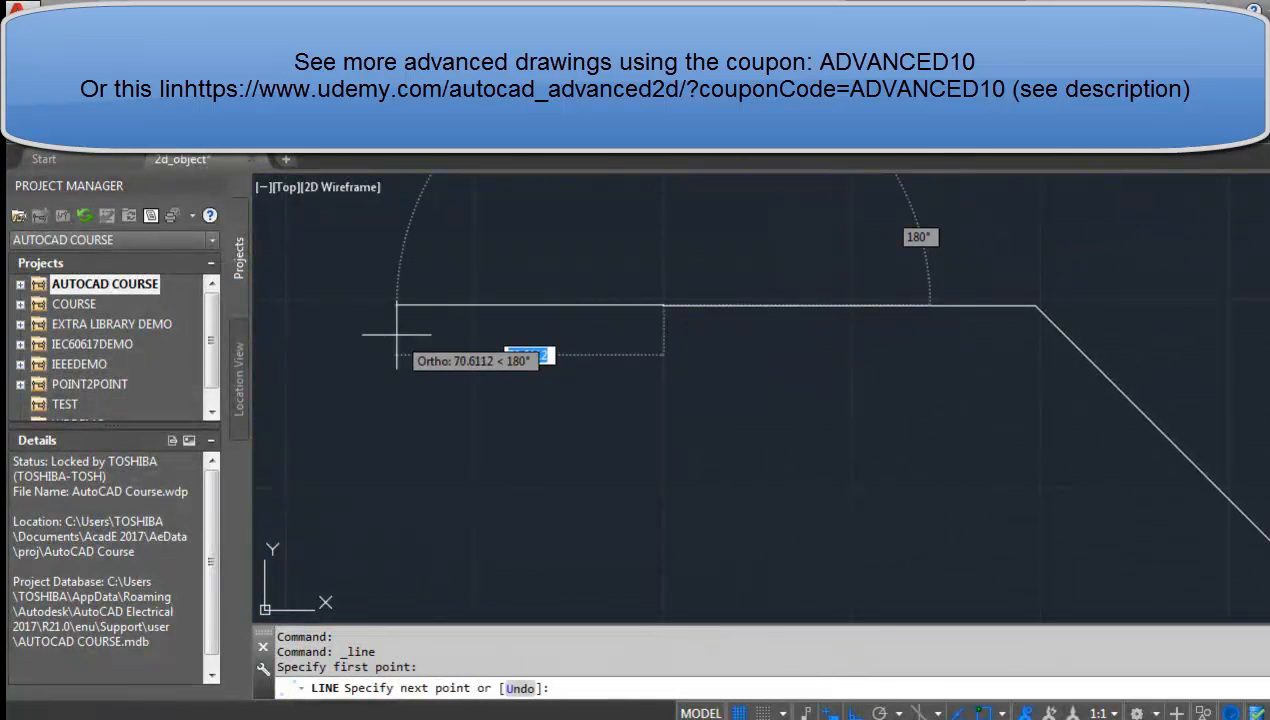
{"action": "type", "text": "100"}
{"action": "key", "text": "Return"}
Continue the line 297 straight down and back right to the lower horizontal line's left end, closing the left end's outline.
{"action": "mouse_move", "coordinate": [459, 444]}
{"action": "middle_mouse_down"}
{"action": "mouse_move", "coordinate": [526, 377]}
{"action": "mouse_move", "coordinate": [950, 145]}
{"action": "middle_mouse_up"}
{"action": "scroll", "coordinate": [868, 345], "scroll_direction": "down", "scroll_amount": 6}
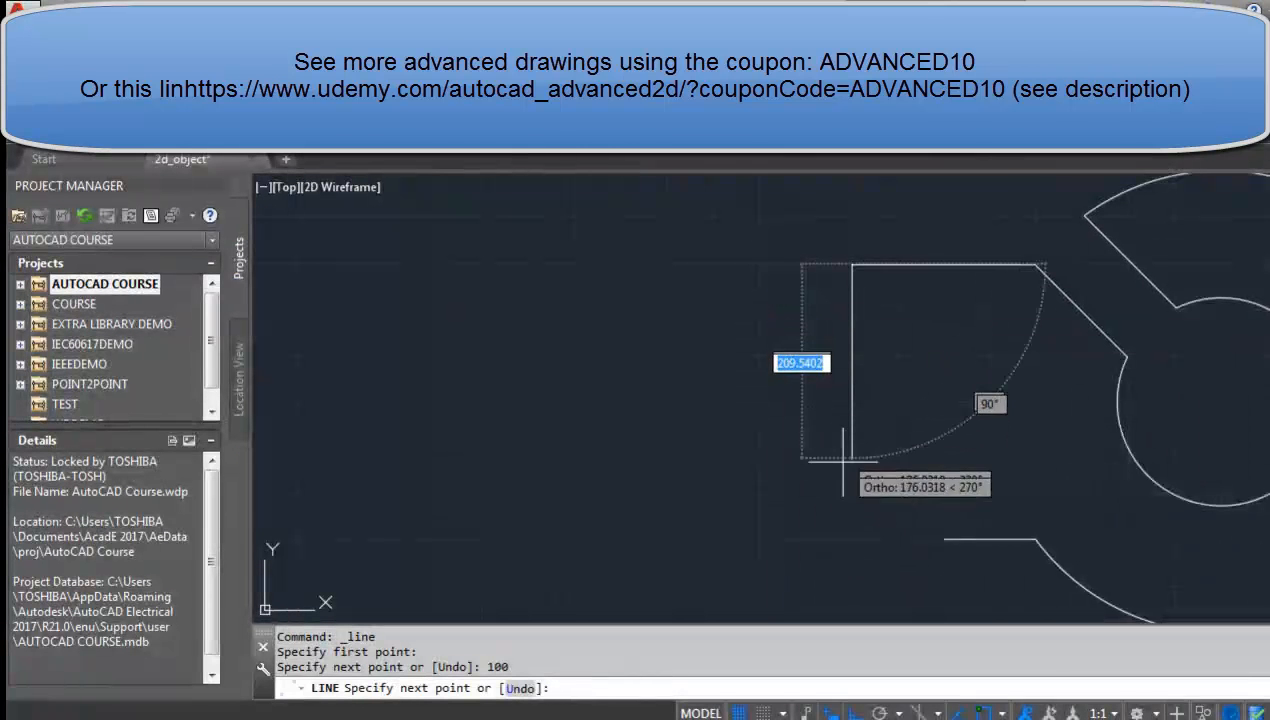
{"action": "type", "text": "297"}
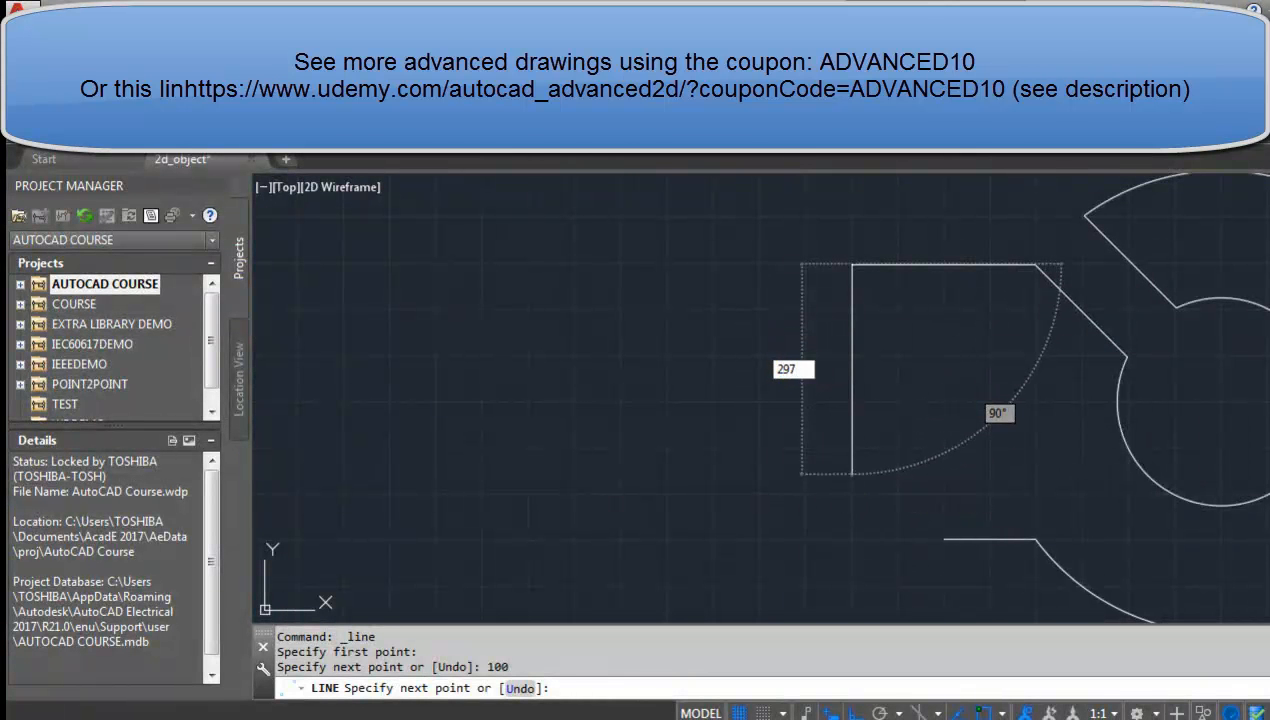
{"action": "key", "text": "Return"}
{"action": "scroll", "coordinate": [942, 540], "scroll_direction": "up", "scroll_amount": 3}
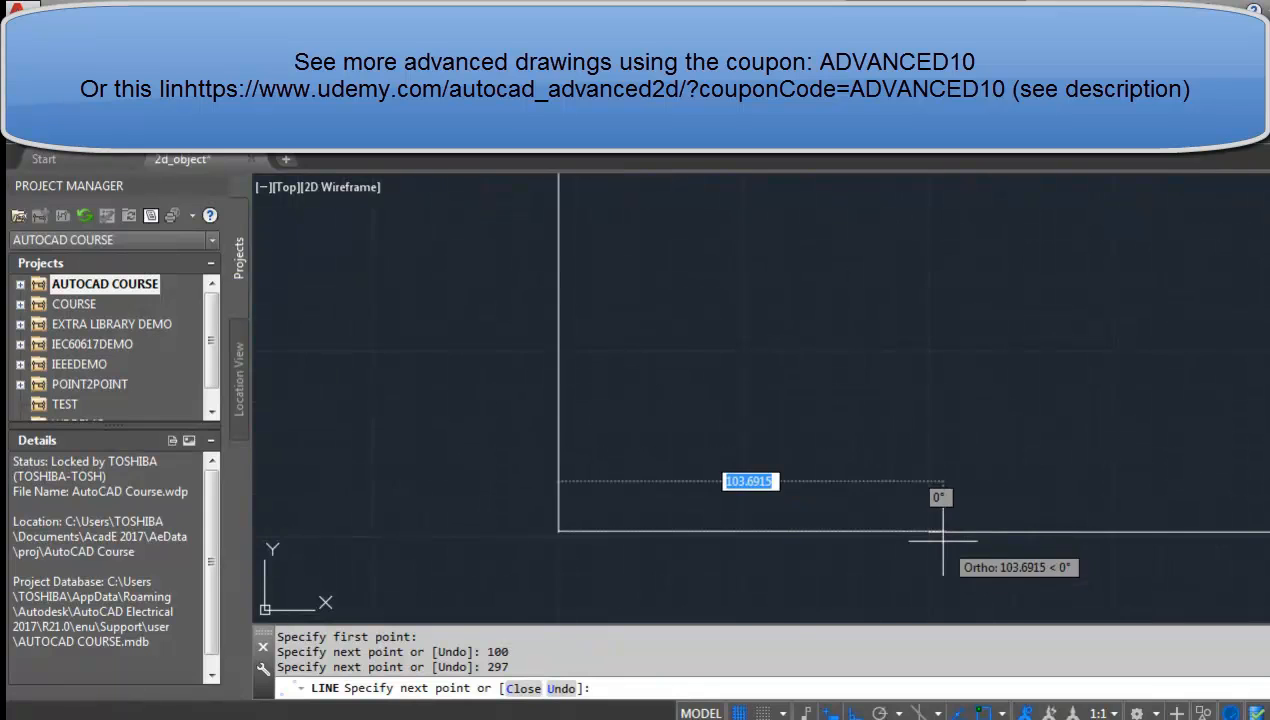
{"action": "key", "text": "Escape"}
Examine the left end's cutout dimensions in the reference image and the PDF drawing.
{"action": "scroll", "coordinate": [731, 563], "scroll_direction": "down", "scroll_amount": 4}
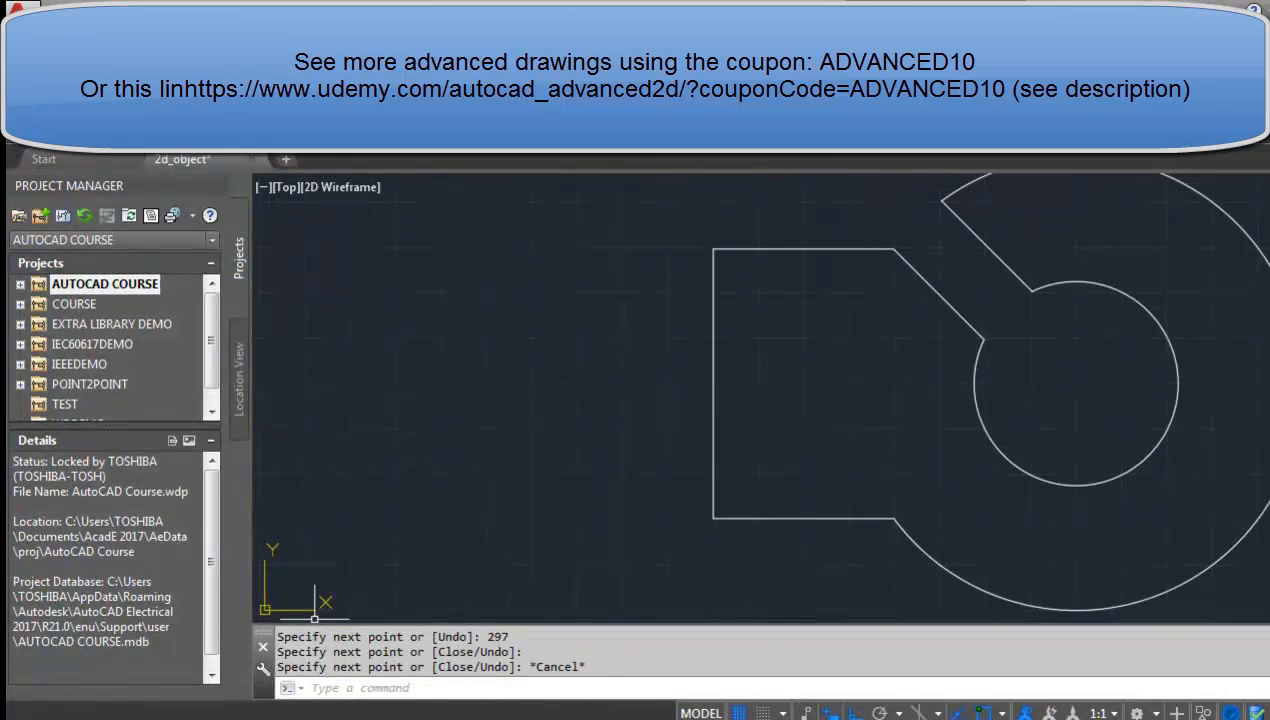
{"action": "left_click", "coordinate": [290, 718]}
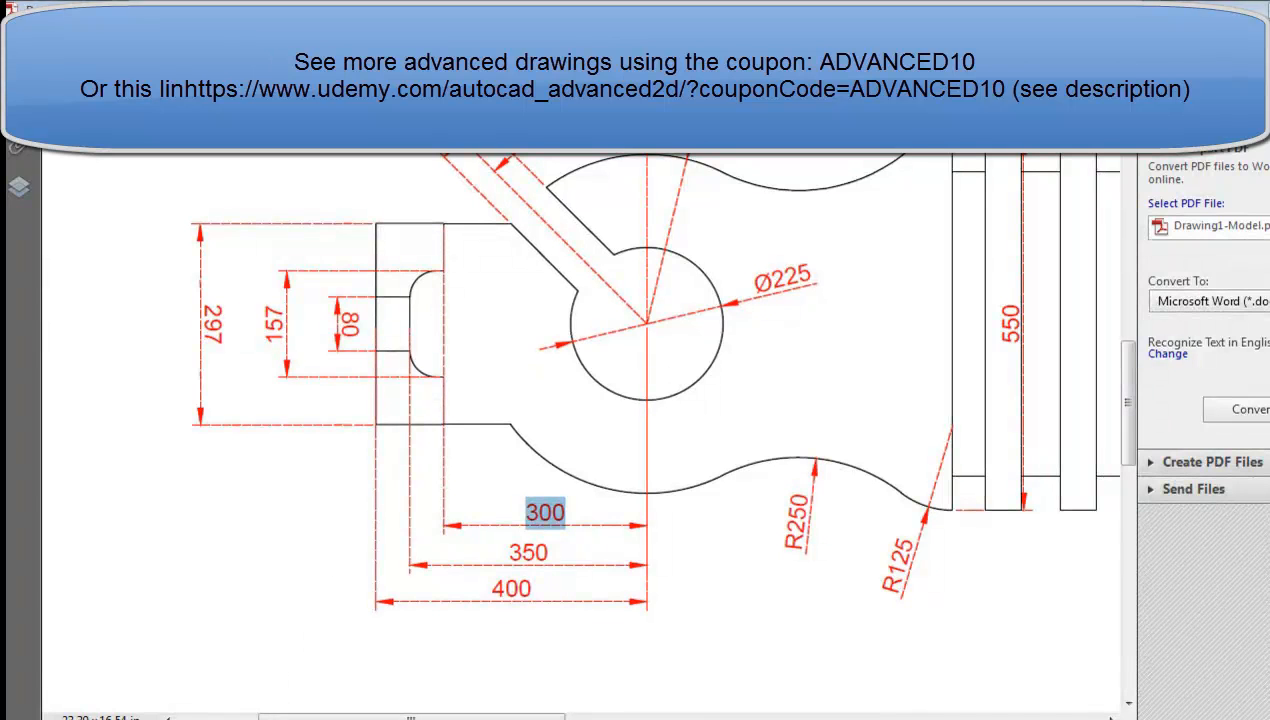
{"action": "left_click", "coordinate": [303, 717]}
{"action": "scroll", "coordinate": [204, 410], "scroll_direction": "up", "scroll_amount": 3}
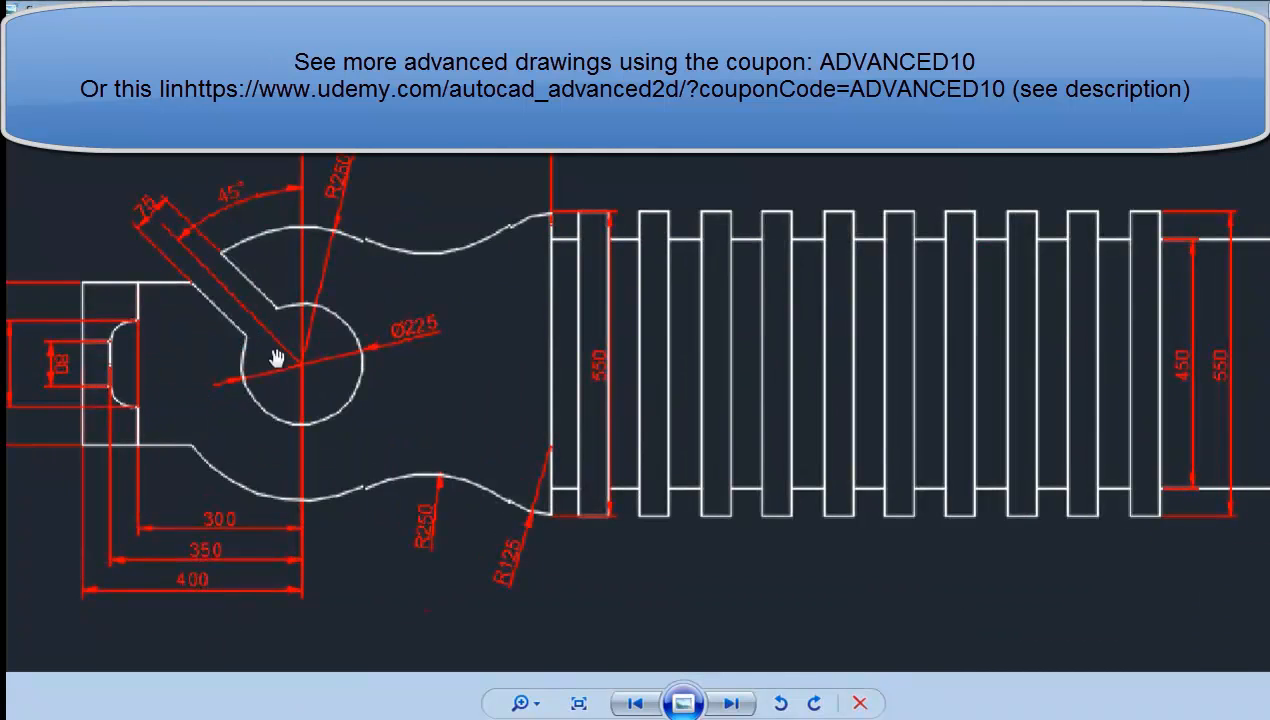
{"action": "left_click_drag", "start_coordinate": [122, 376], "coordinate": [374, 408]}
{"action": "scroll", "coordinate": [140, 440], "scroll_direction": "up", "scroll_amount": 3}
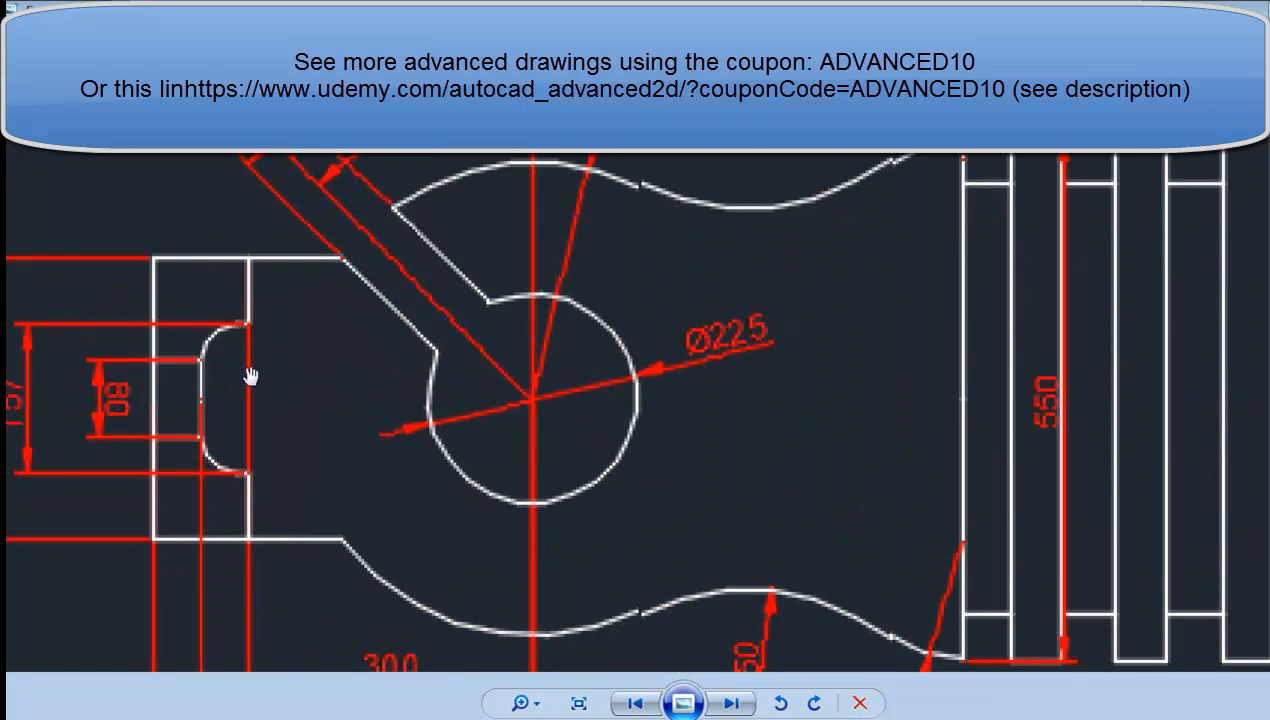
{"action": "scroll", "coordinate": [218, 405], "scroll_direction": "down", "scroll_amount": 2}
{"action": "scroll", "coordinate": [100, 418], "scroll_direction": "down", "scroll_amount": 1}
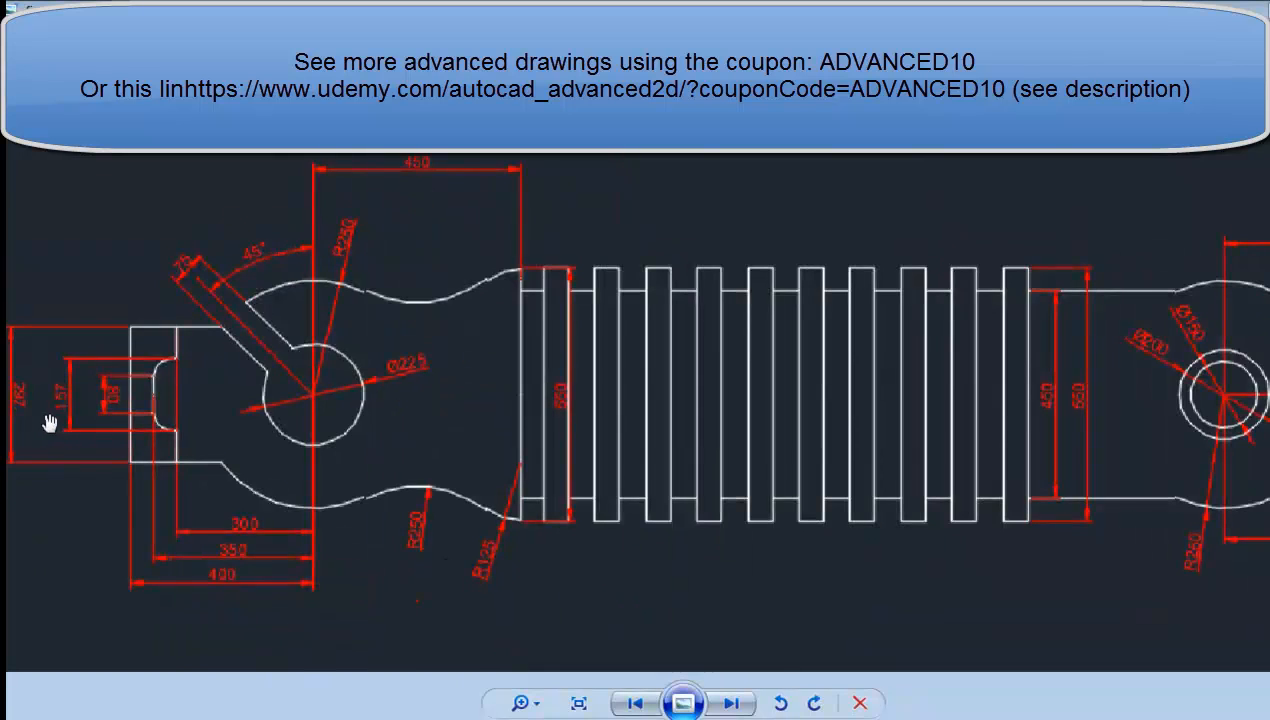
{"action": "left_click", "coordinate": [348, 718]}
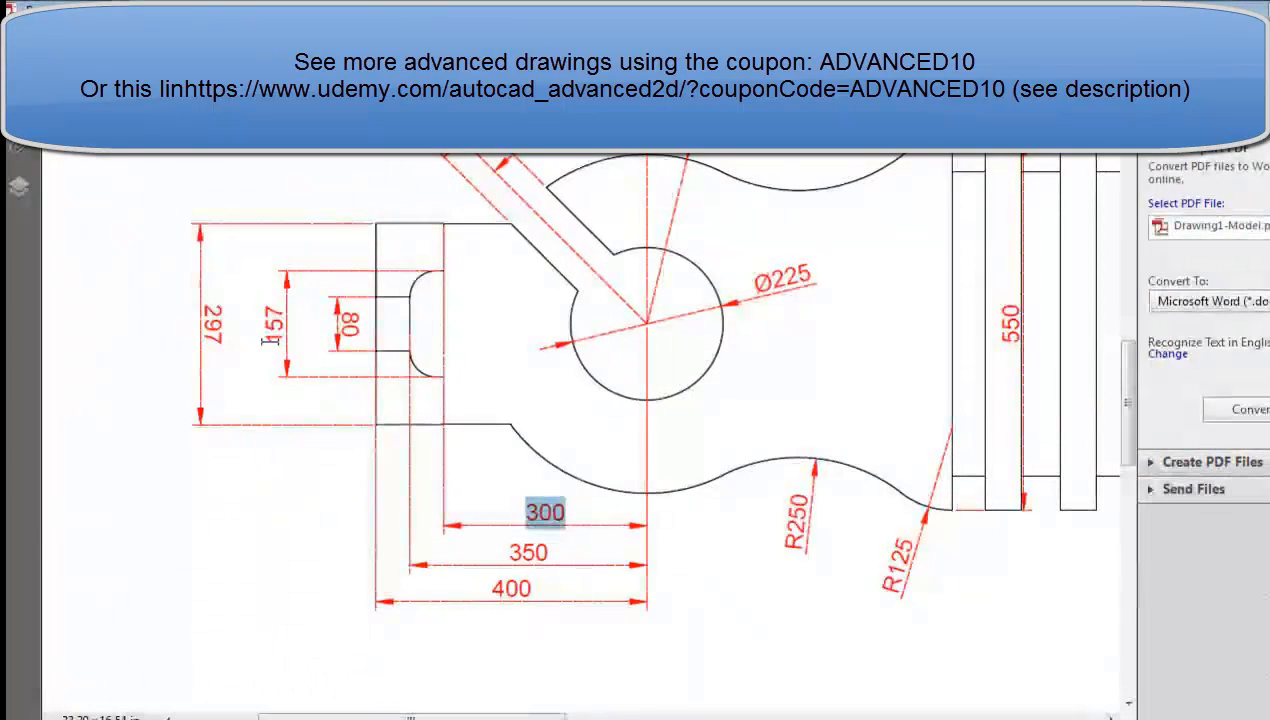
{"action": "left_click_drag", "start_coordinate": [270, 342], "coordinate": [273, 306]}
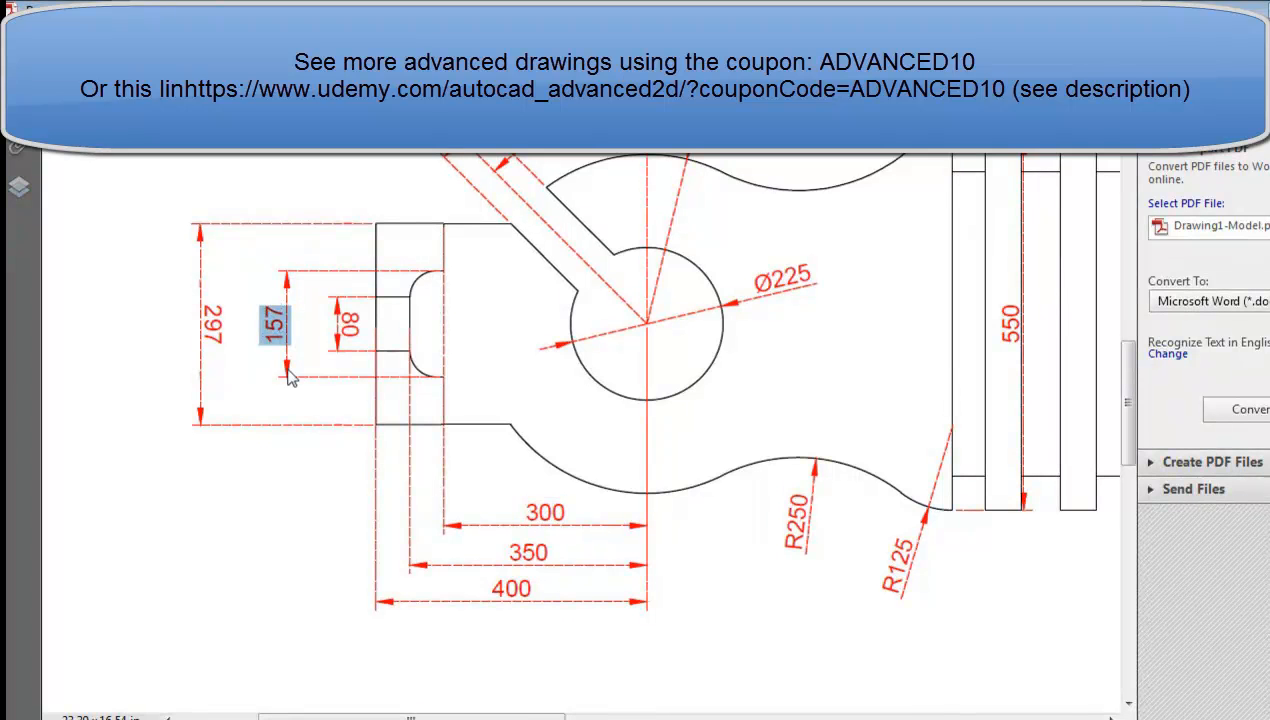
Calculate 297 minus 157 in Calculator to work out the length of the cutout's side lines.
{"action": "key", "text": "super"}
{"action": "type", "text": "ca"}
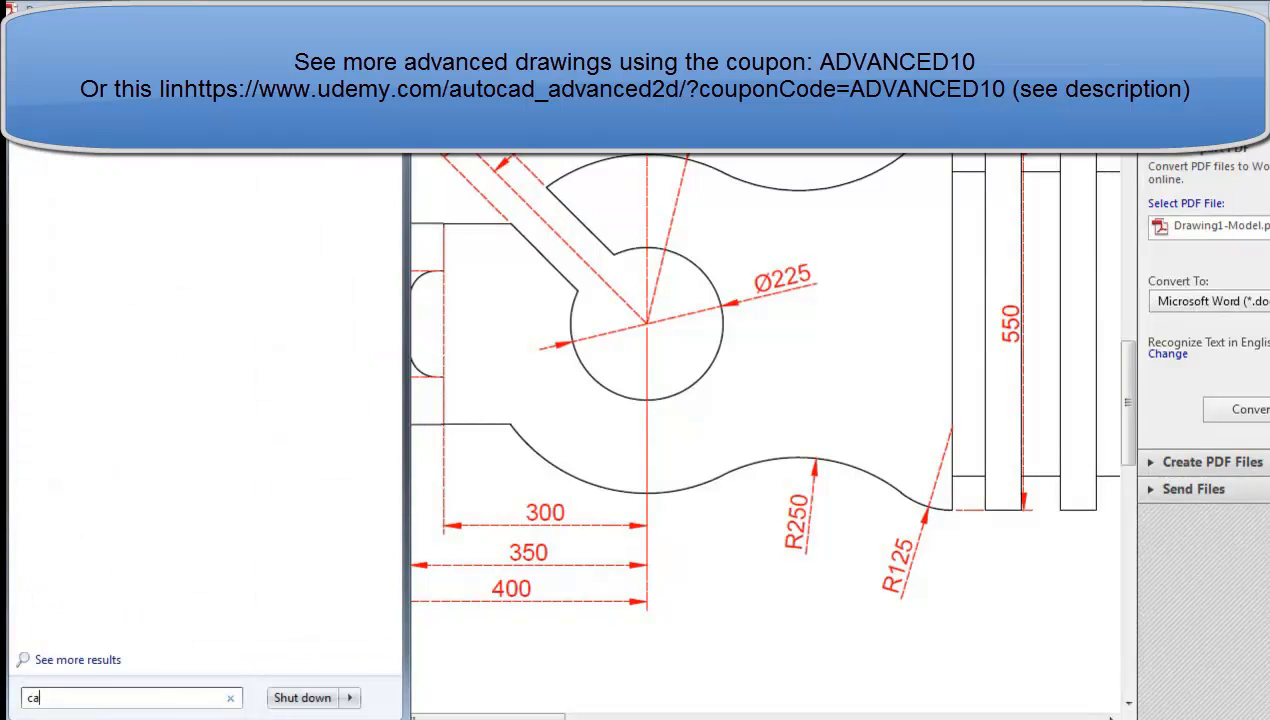
{"action": "type", "text": "lc"}
{"action": "key", "text": "Escape"}
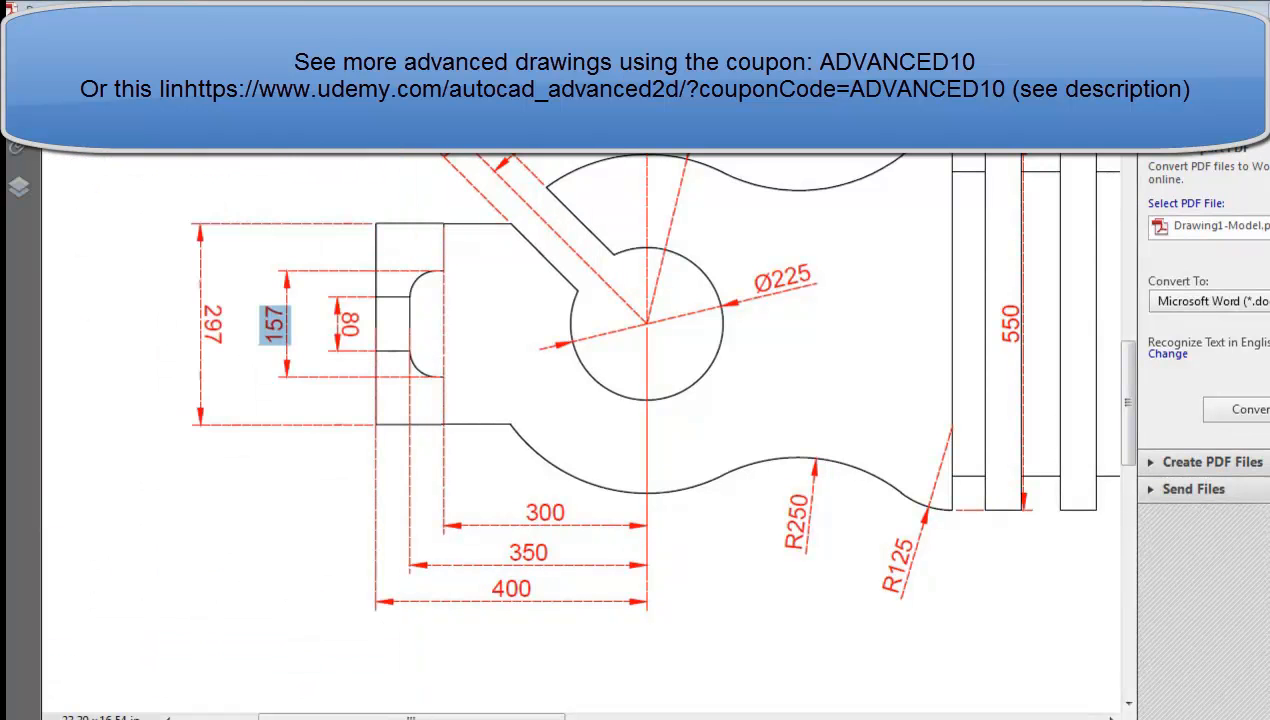
{"action": "type", "text": "2"}
{"action": "key", "text": "alt+2"}
{"action": "type", "text": "97"}
{"action": "key", "text": "minus"}
{"action": "type", "text": "157"}
{"action": "key", "text": "Return"}
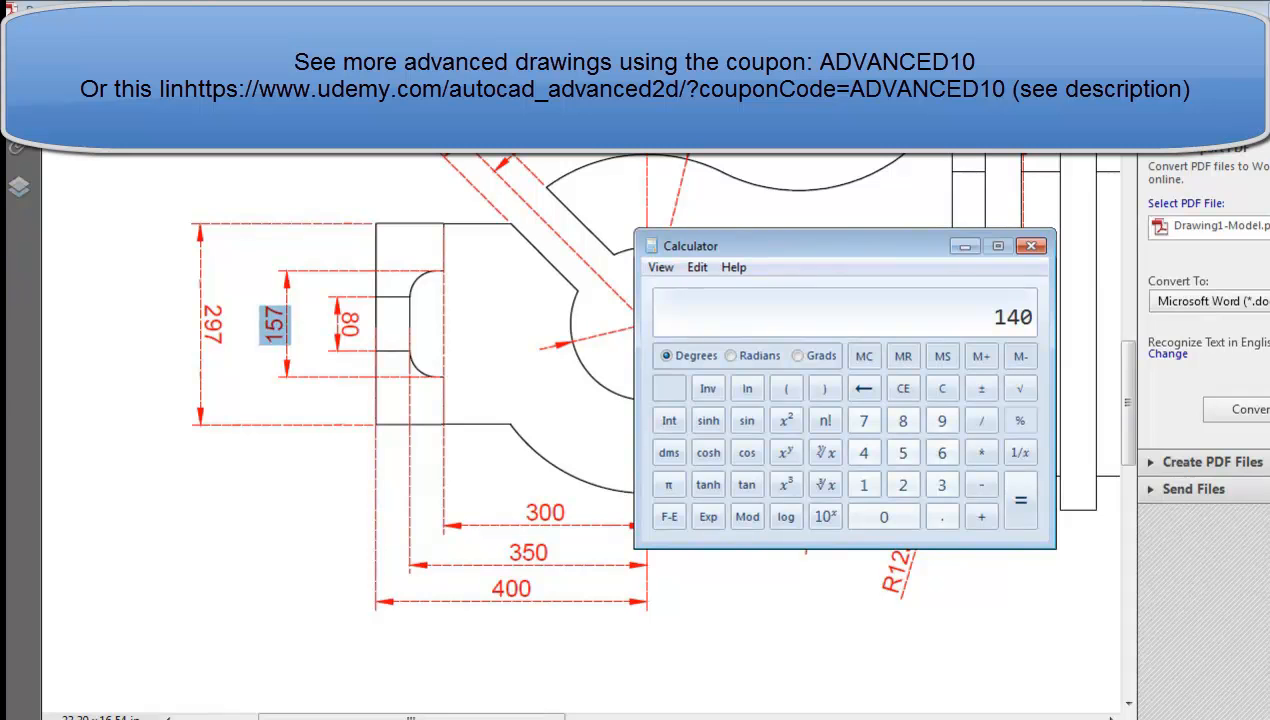
{"action": "key", "text": "Return"}
{"action": "left_click", "coordinate": [443, 232]}
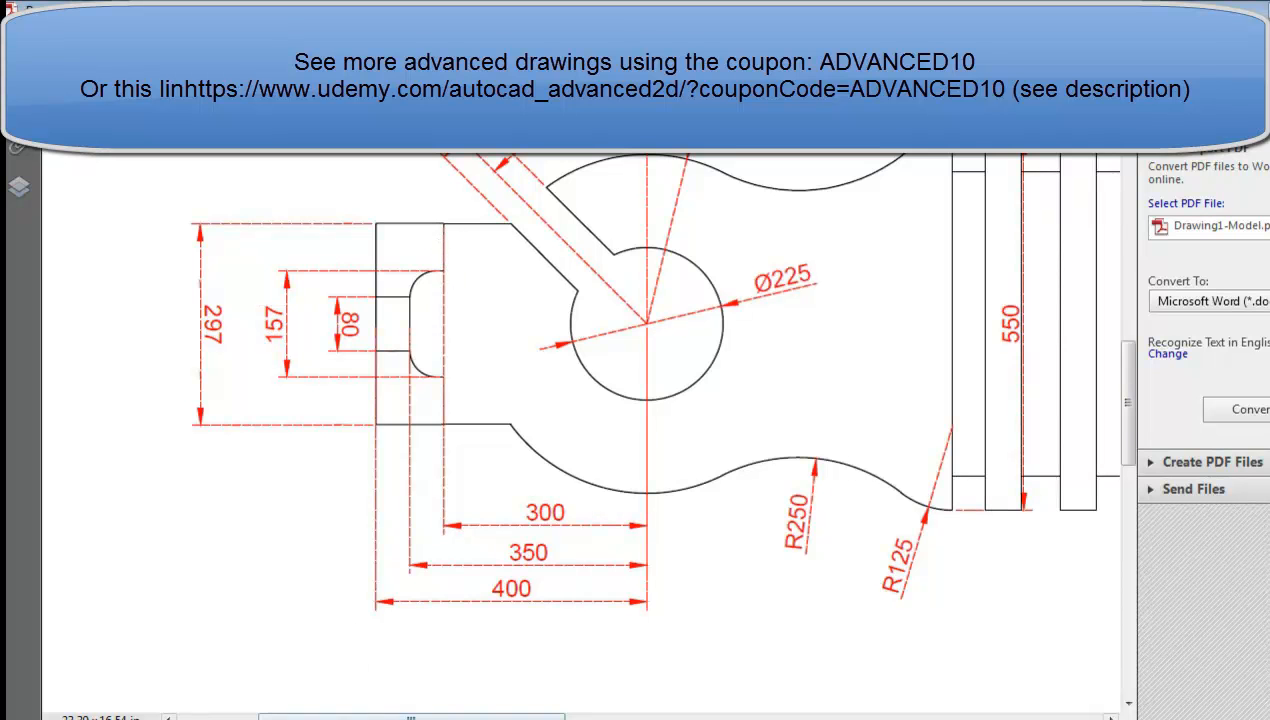
In AutoCAD, draw a 70 long line straight down from the midpoint of the left end's upper horizontal line.
{"action": "key", "text": "alt+Tab"}
{"action": "scroll", "coordinate": [802, 268], "scroll_direction": "up", "scroll_amount": 5}
{"action": "middle_click_drag", "start_coordinate": [802, 268], "coordinate": [717, 445]}
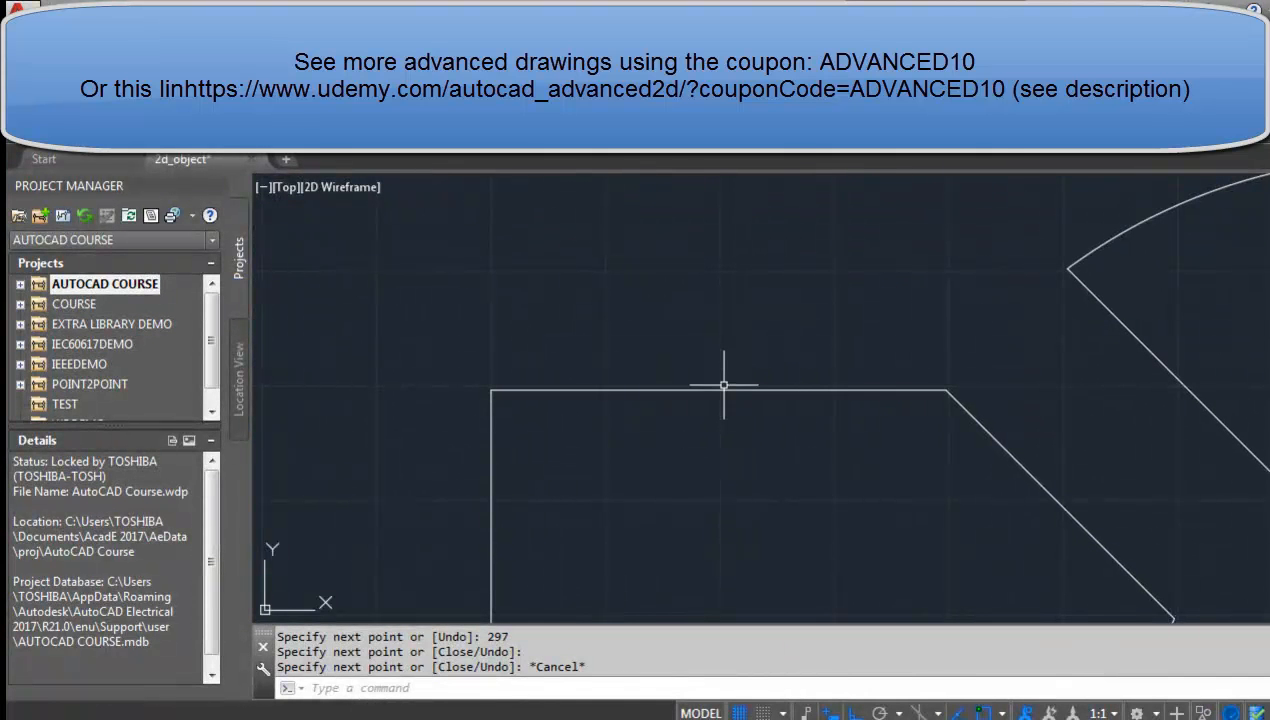
{"action": "left_click", "coordinate": [30, 75]}
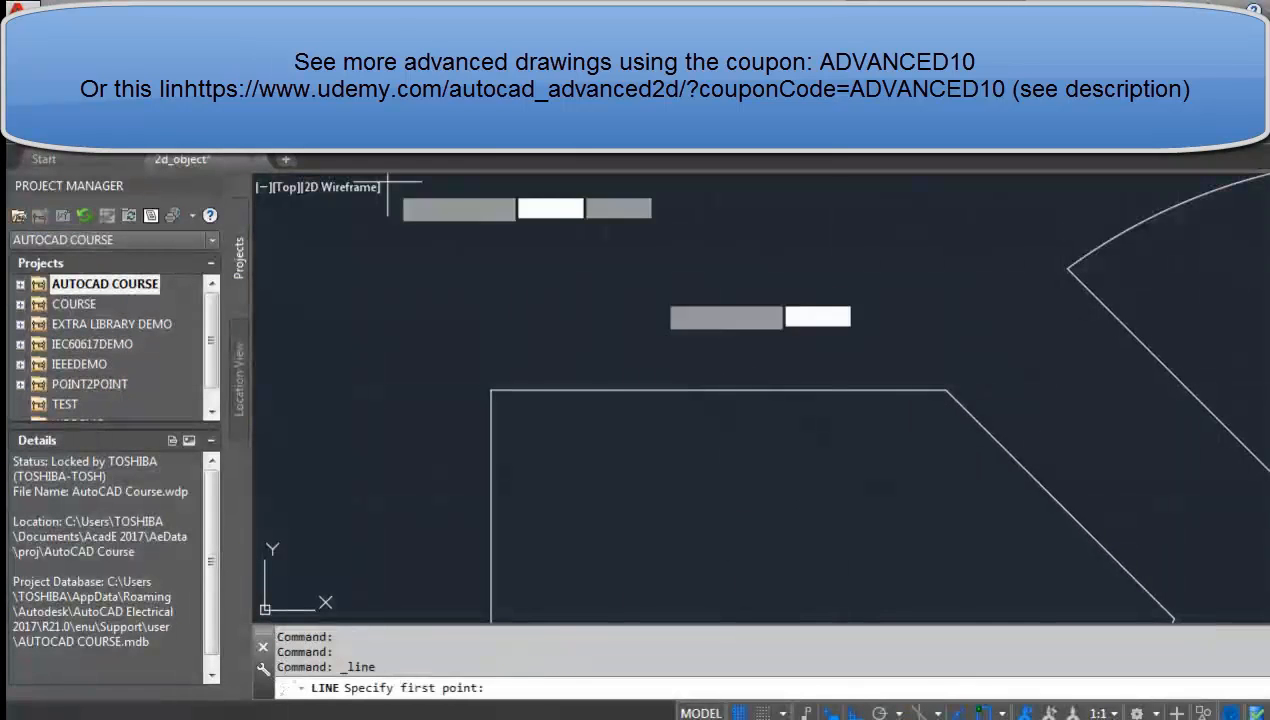
{"action": "left_click", "coordinate": [720, 390]}
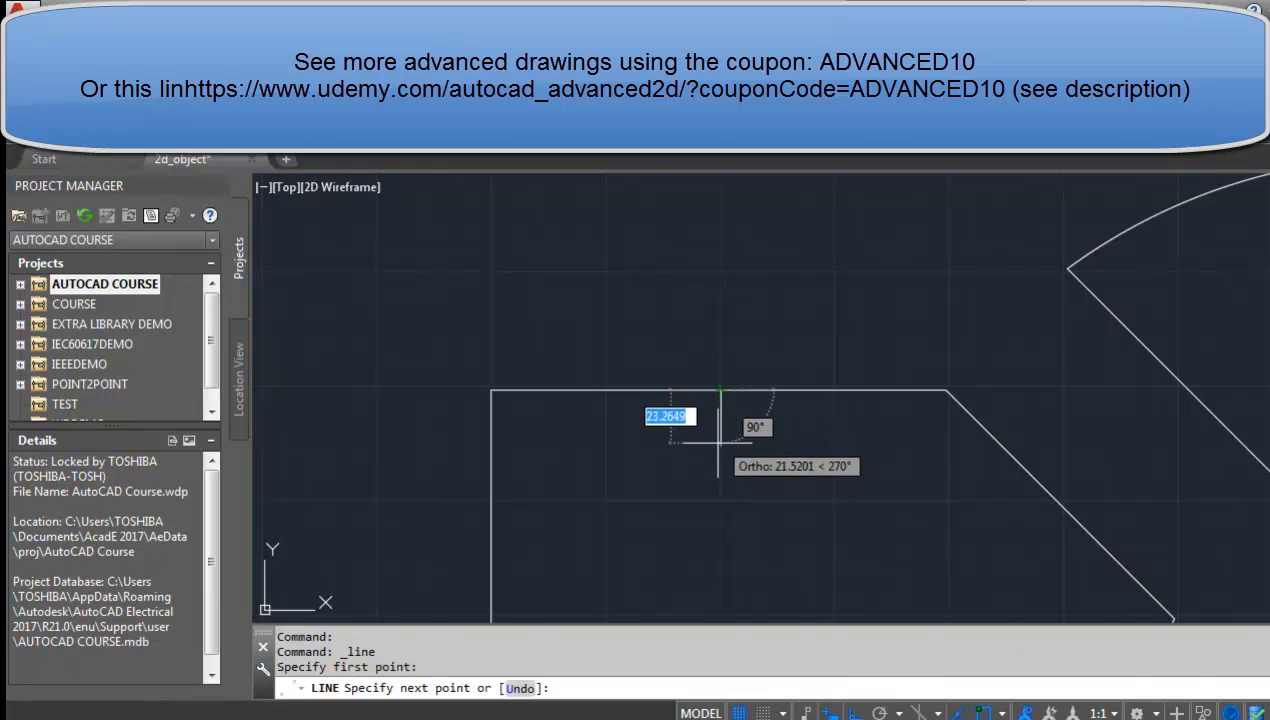
{"action": "type", "text": "7"}
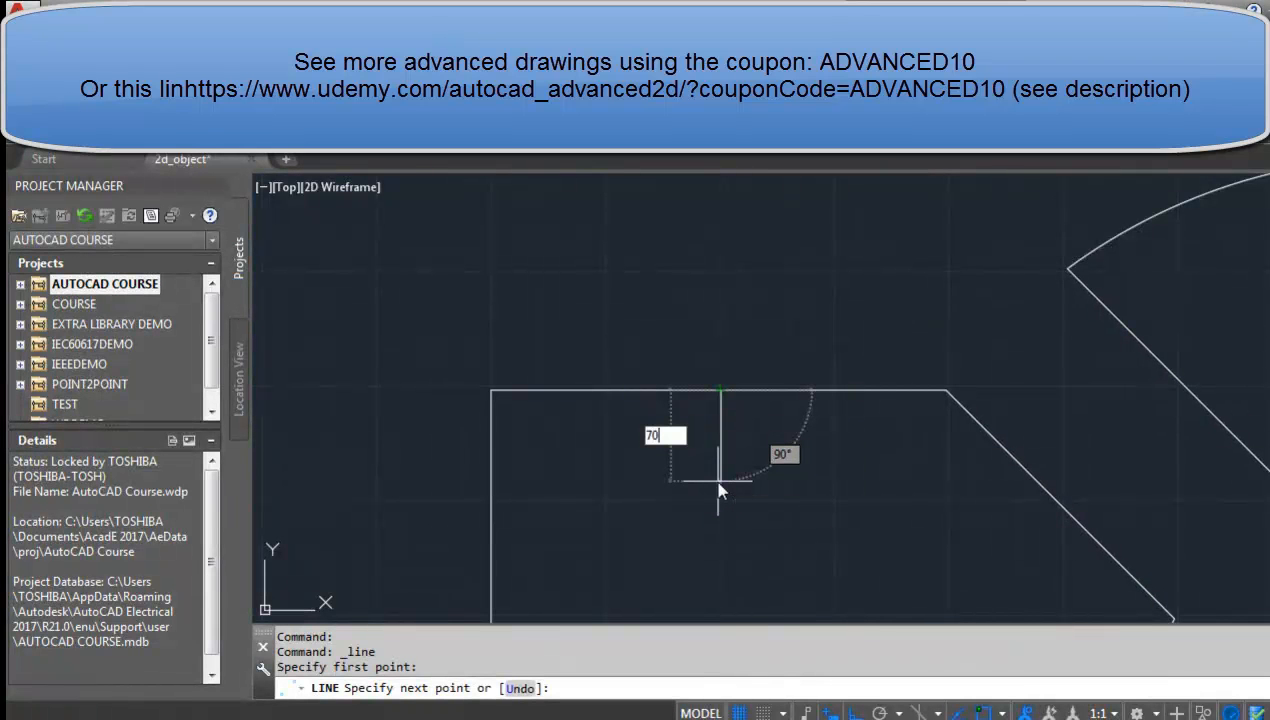
{"action": "type", "text": "0"}
{"action": "key", "text": "Return"}
{"action": "key", "text": "Escape"}
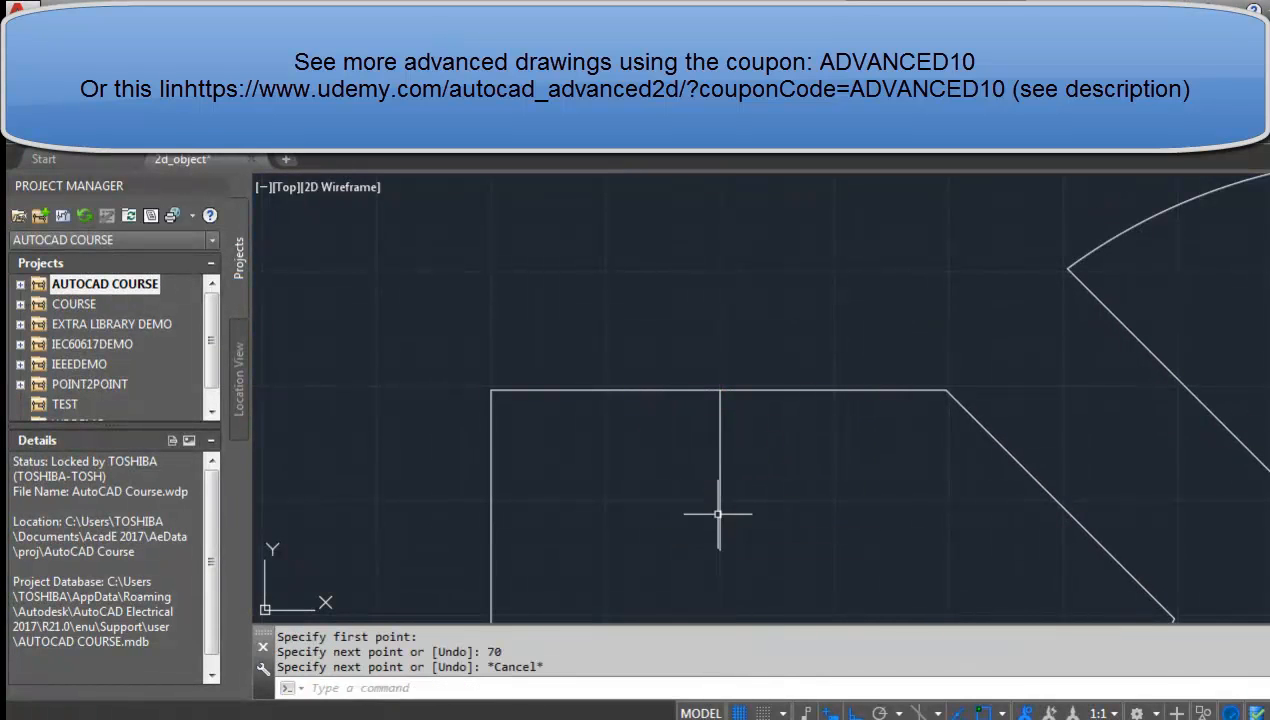
Draw a 70 long line straight up from the midpoint of the left end's lower horizontal line.
{"action": "scroll", "coordinate": [723, 397], "scroll_direction": "down", "scroll_amount": 5}
{"action": "scroll", "coordinate": [703, 505], "scroll_direction": "up", "scroll_amount": 6}
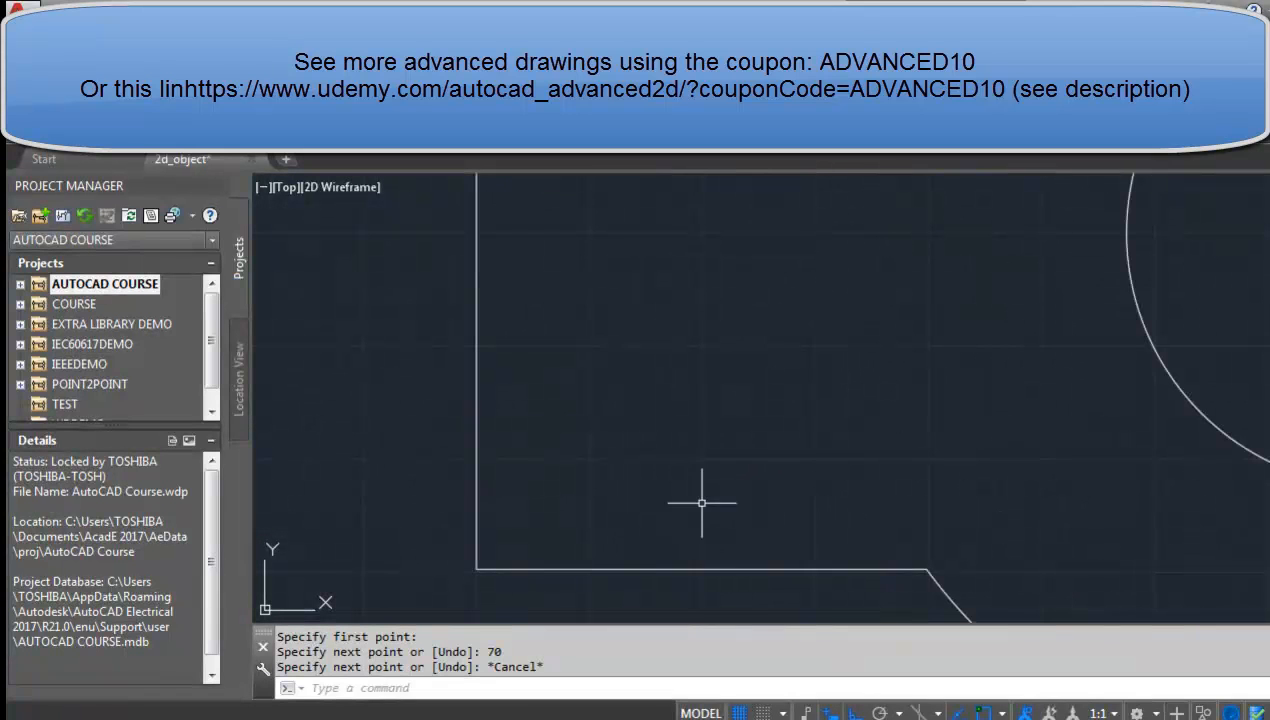
{"action": "key", "text": "Return"}
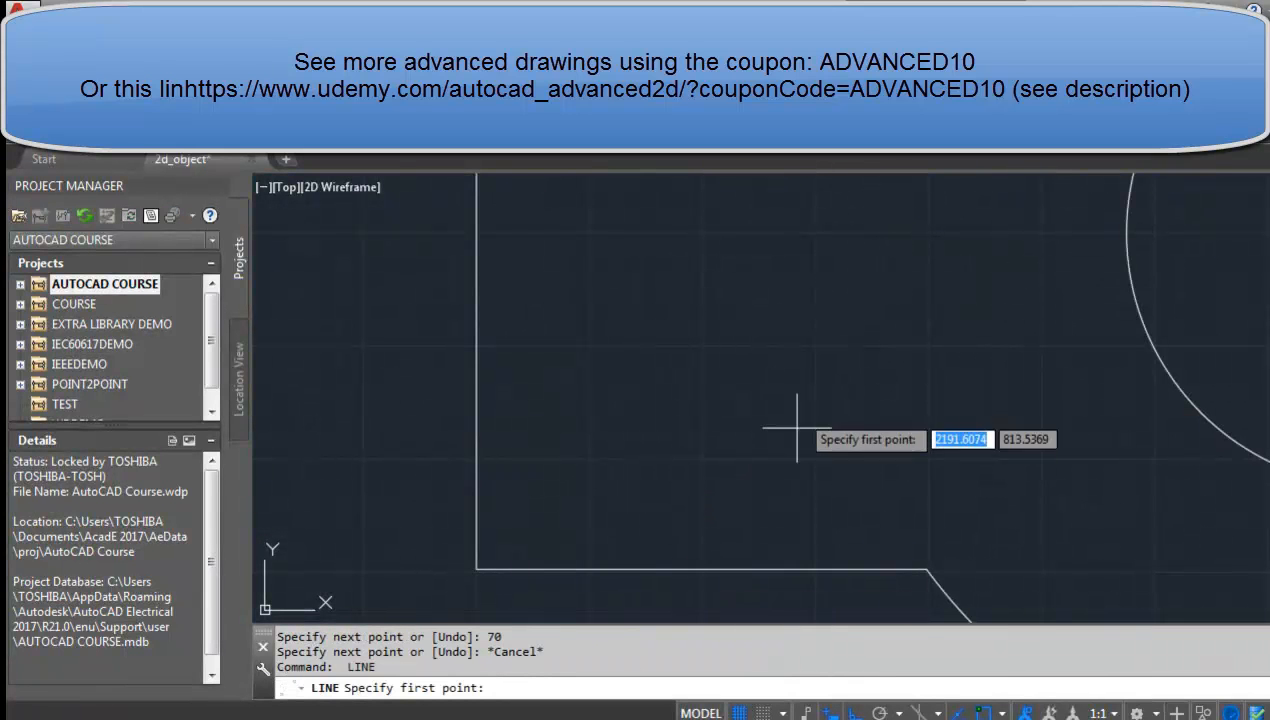
{"action": "left_click", "coordinate": [701, 569]}
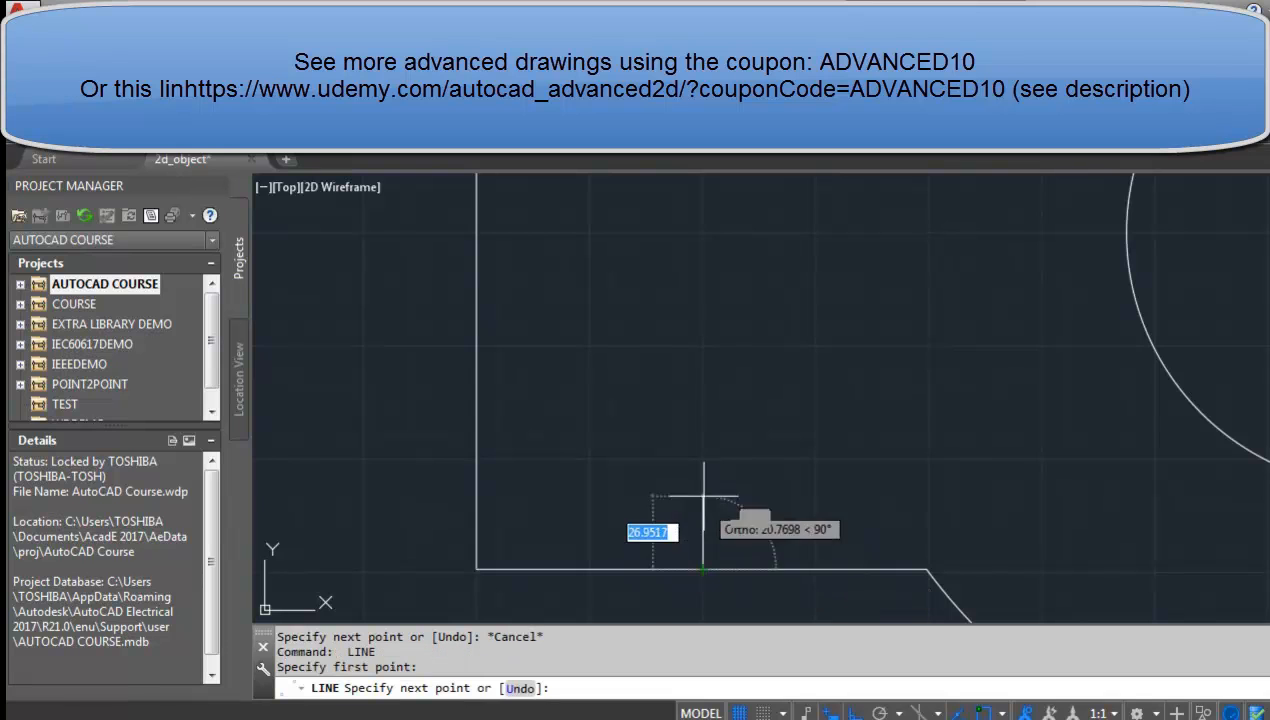
{"action": "type", "text": "70"}
{"action": "key", "text": "Return"}
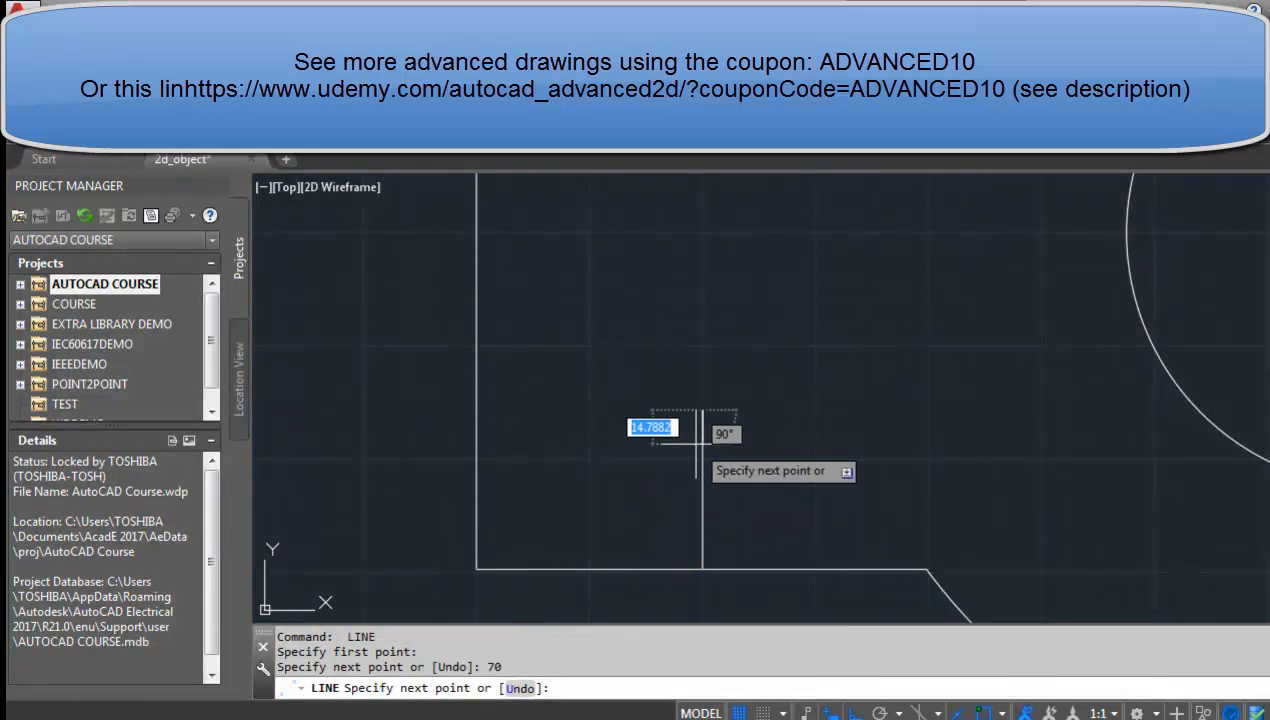
{"action": "key", "text": "Escape"}
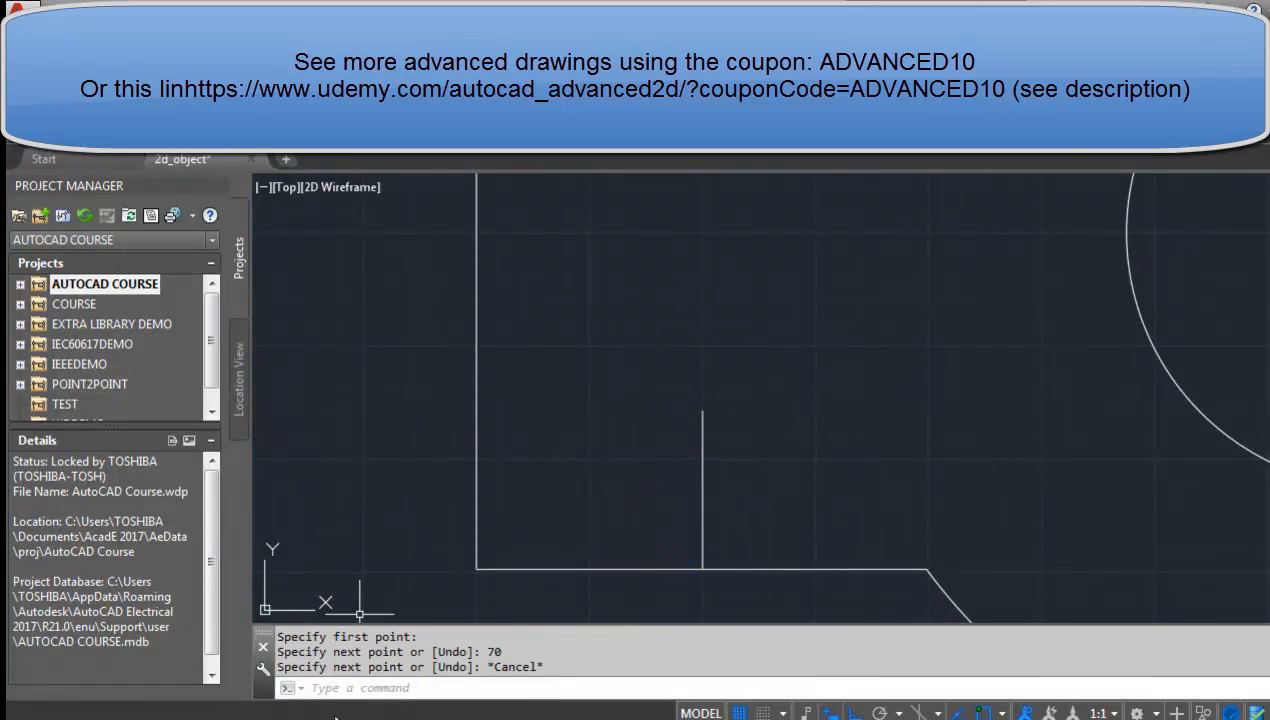
Check the cutout's horizontal dimensions and rounded corners at the left end in the PDF reference.
{"action": "key", "text": "alt+Tab"}
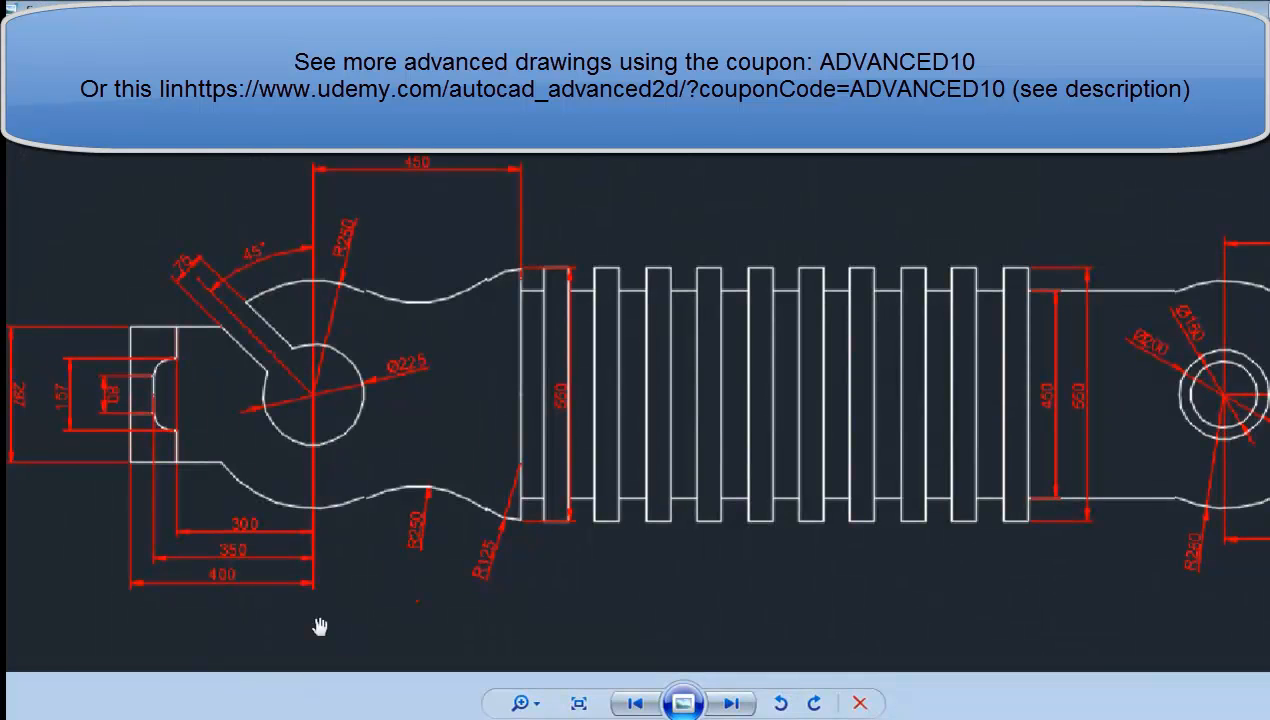
{"action": "key", "text": "alt+Tab"}
{"action": "scroll", "coordinate": [407, 388], "scroll_direction": "up", "scroll_amount": 1}
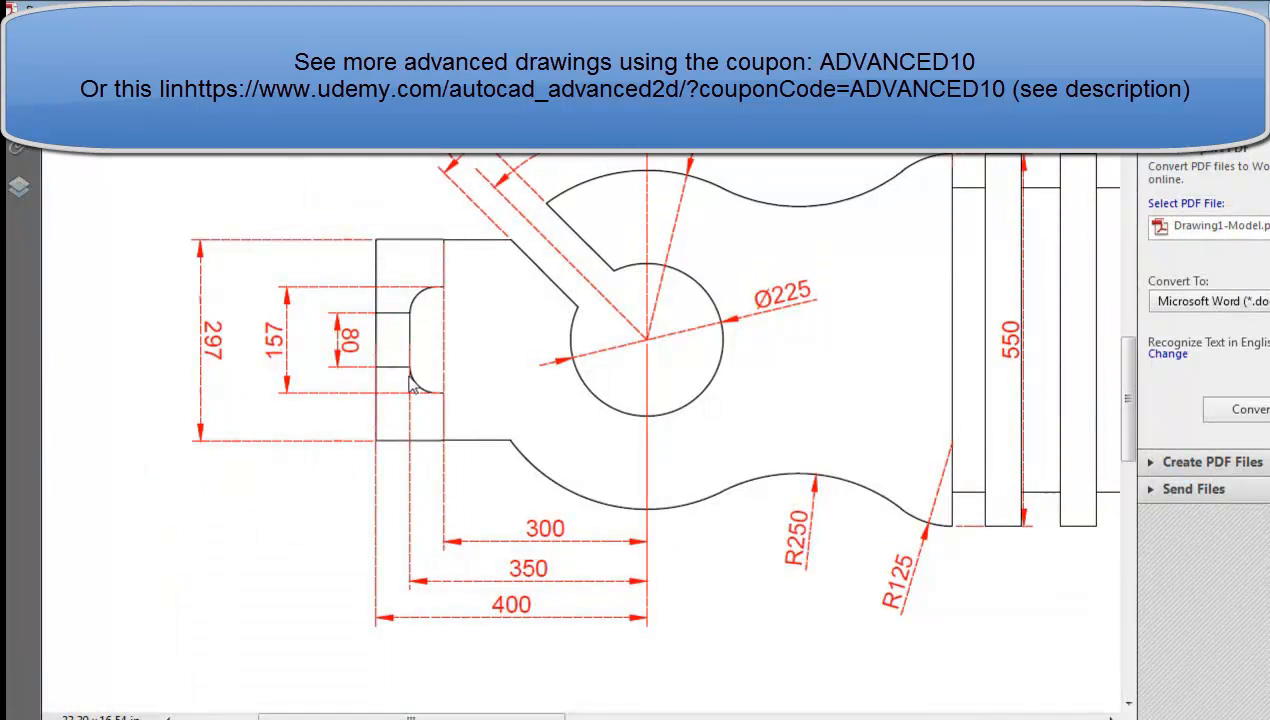
{"action": "left_click_drag", "start_coordinate": [512, 568], "coordinate": [556, 540]}
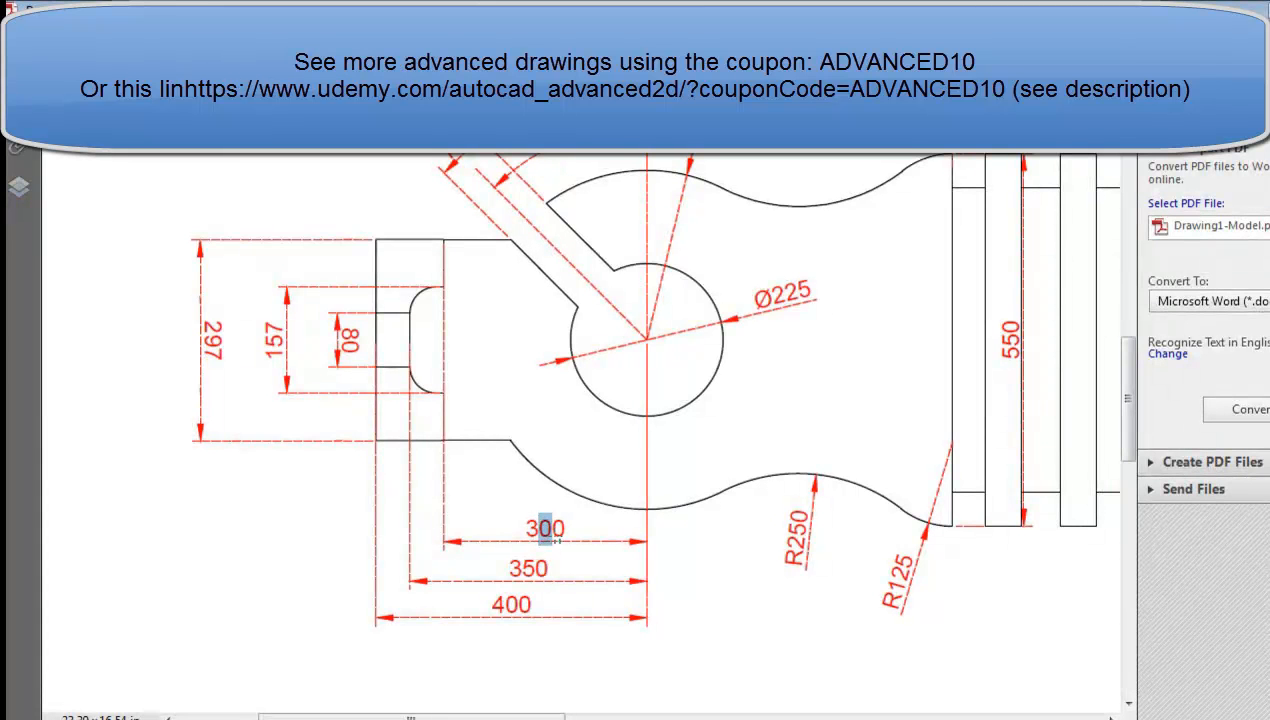
{"action": "left_click", "coordinate": [449, 400]}
{"action": "key", "text": "ctrl+plus"}
{"action": "key", "text": "ctrl+plus"}
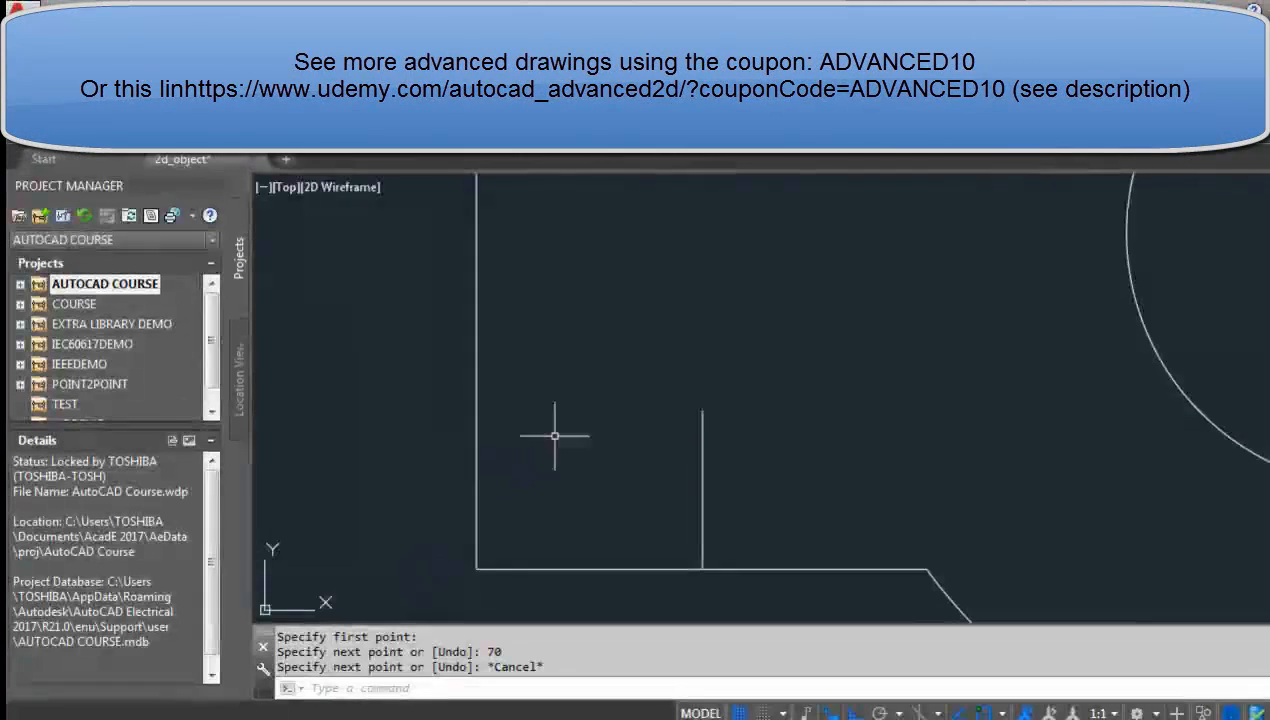
In AutoCAD, draw a 50 long line leftward from the lower vertical line's upper end and erase the surplus segment overlapping it.
{"action": "scroll", "coordinate": [660, 385], "scroll_direction": "down", "scroll_amount": 2}
{"action": "middle_click_drag", "start_coordinate": [660, 385], "coordinate": [580, 384]}
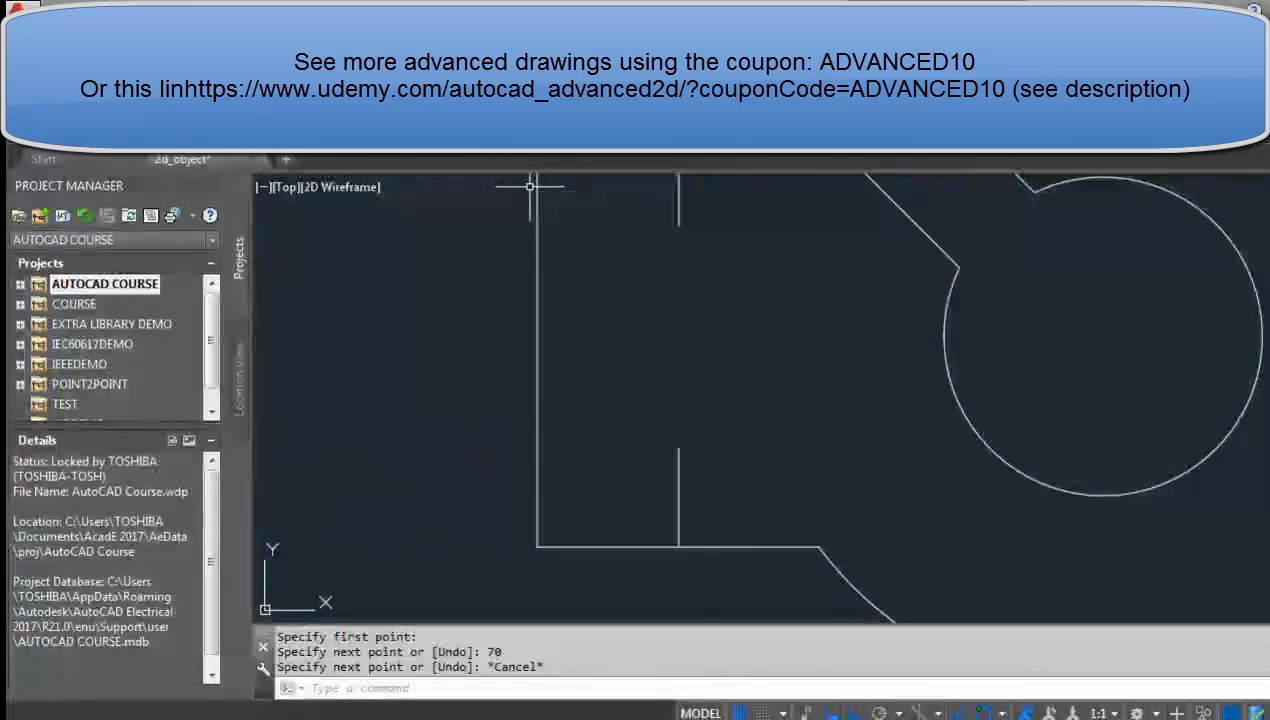
{"action": "left_click", "coordinate": [30, 75]}
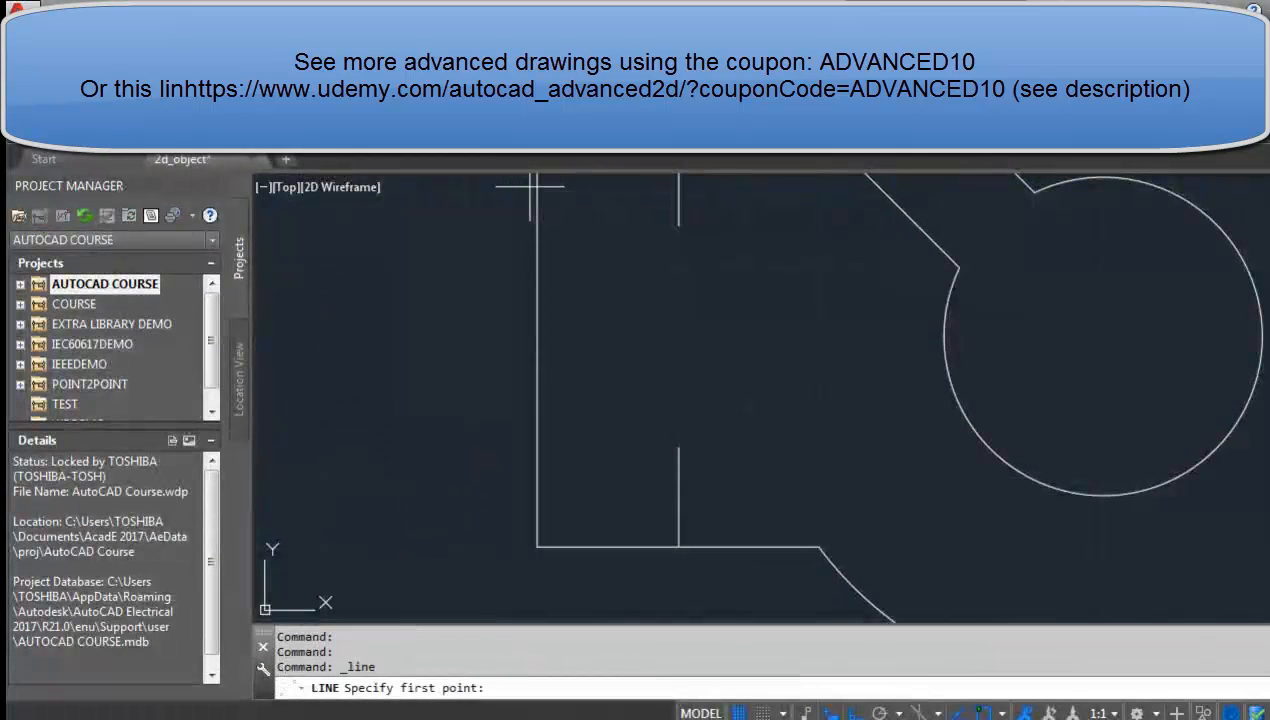
{"action": "left_click", "coordinate": [679, 447]}
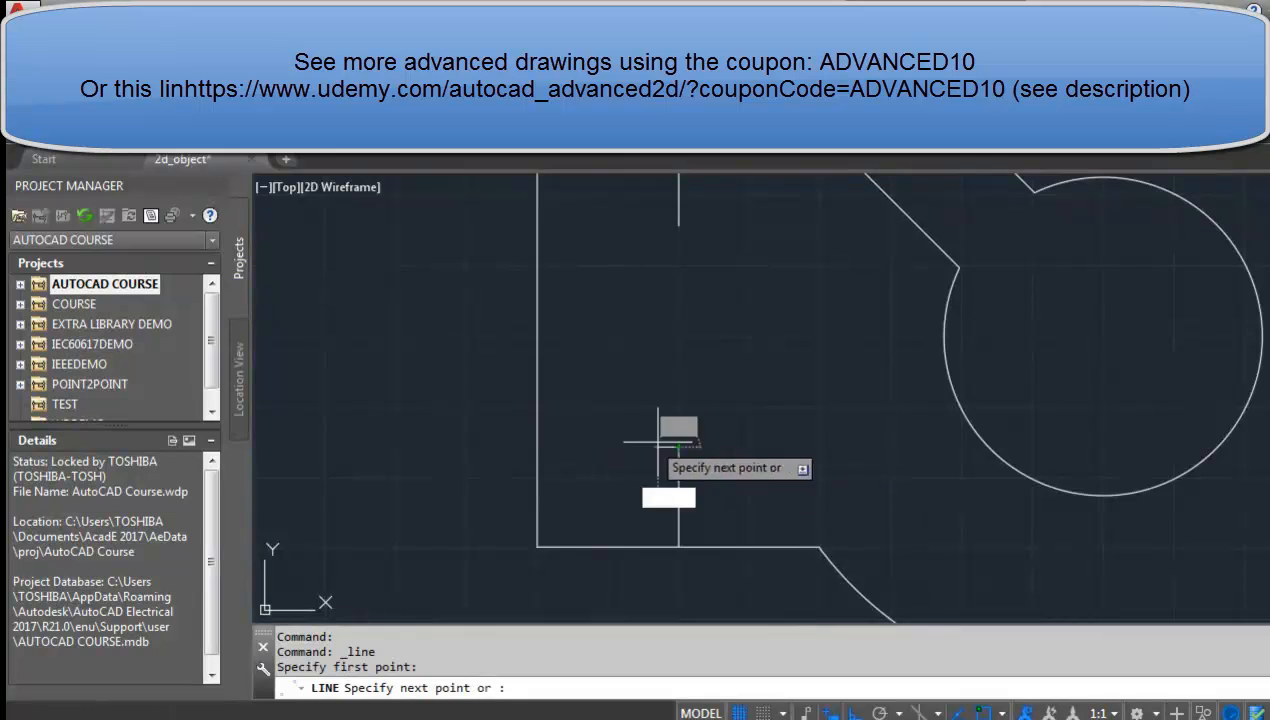
{"action": "type", "text": "50"}
{"action": "key", "text": "Return"}
{"action": "key", "text": "Escape"}
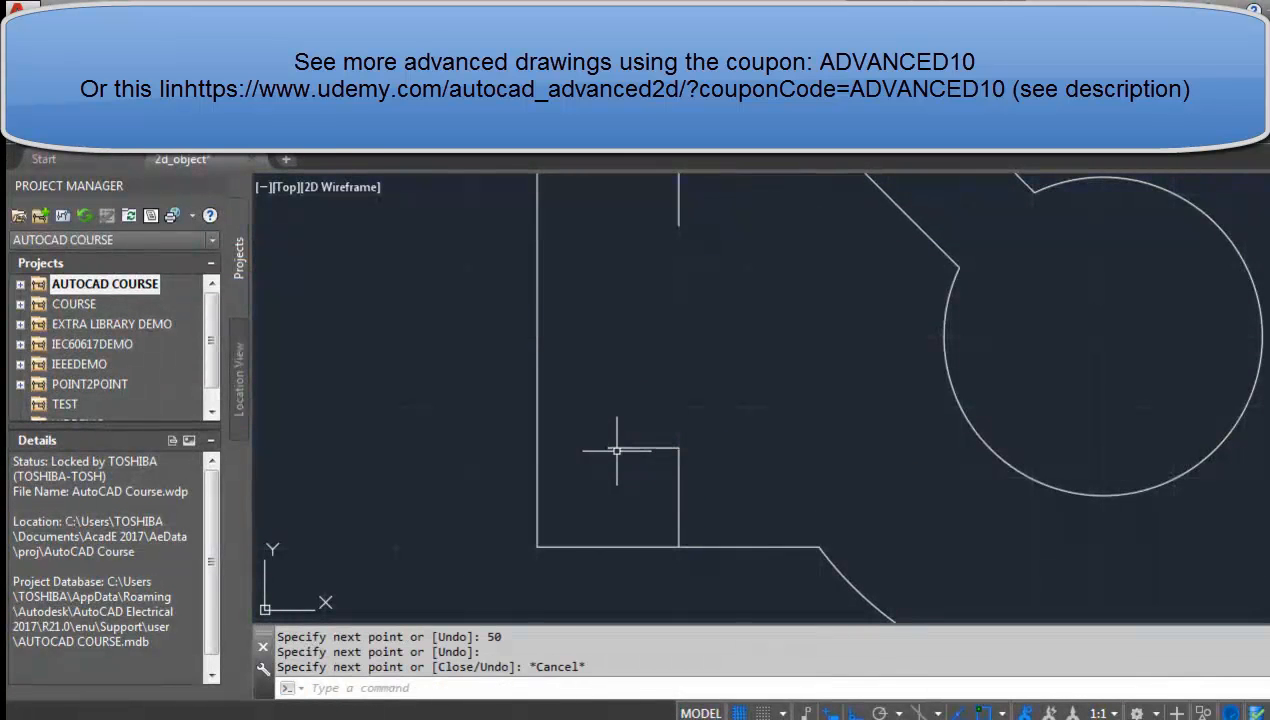
{"action": "left_click", "coordinate": [617, 453]}
{"action": "key", "text": "Delete"}
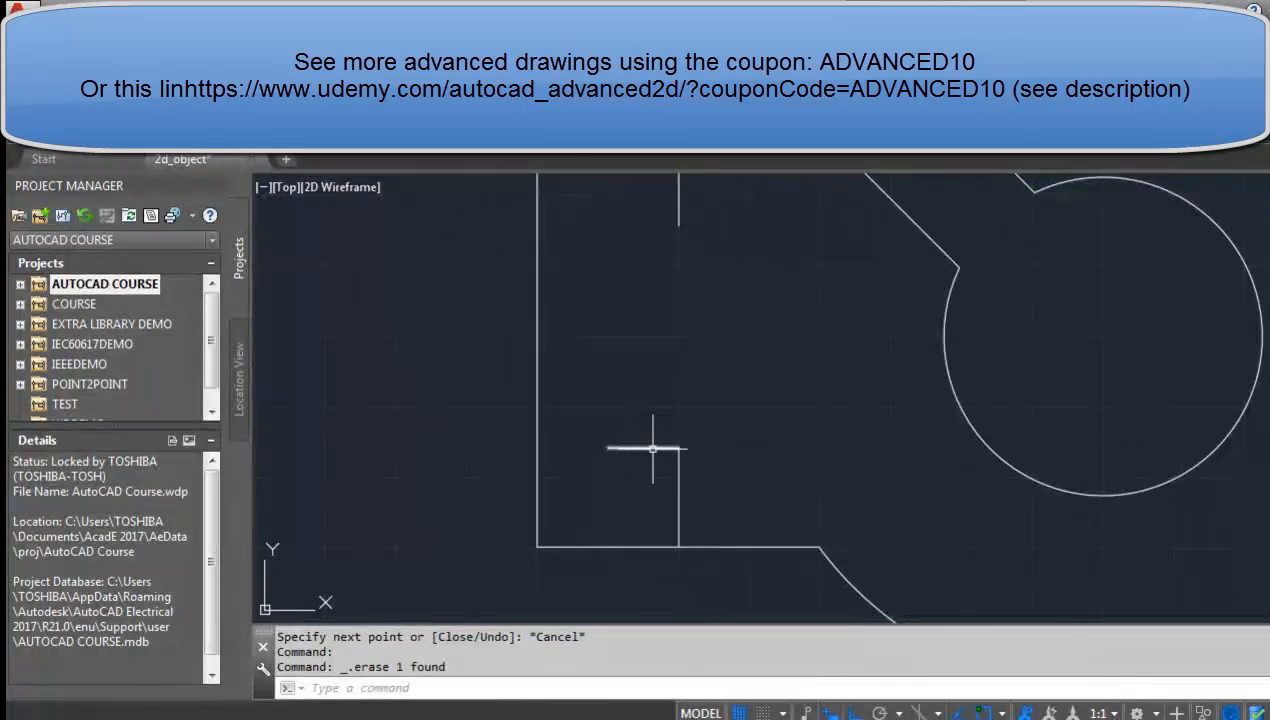
Draw a 50 long line leftward from the upper vertical line's lower end and continue down to the lower 50 line's left end.
{"action": "left_click", "coordinate": [412, 84]}
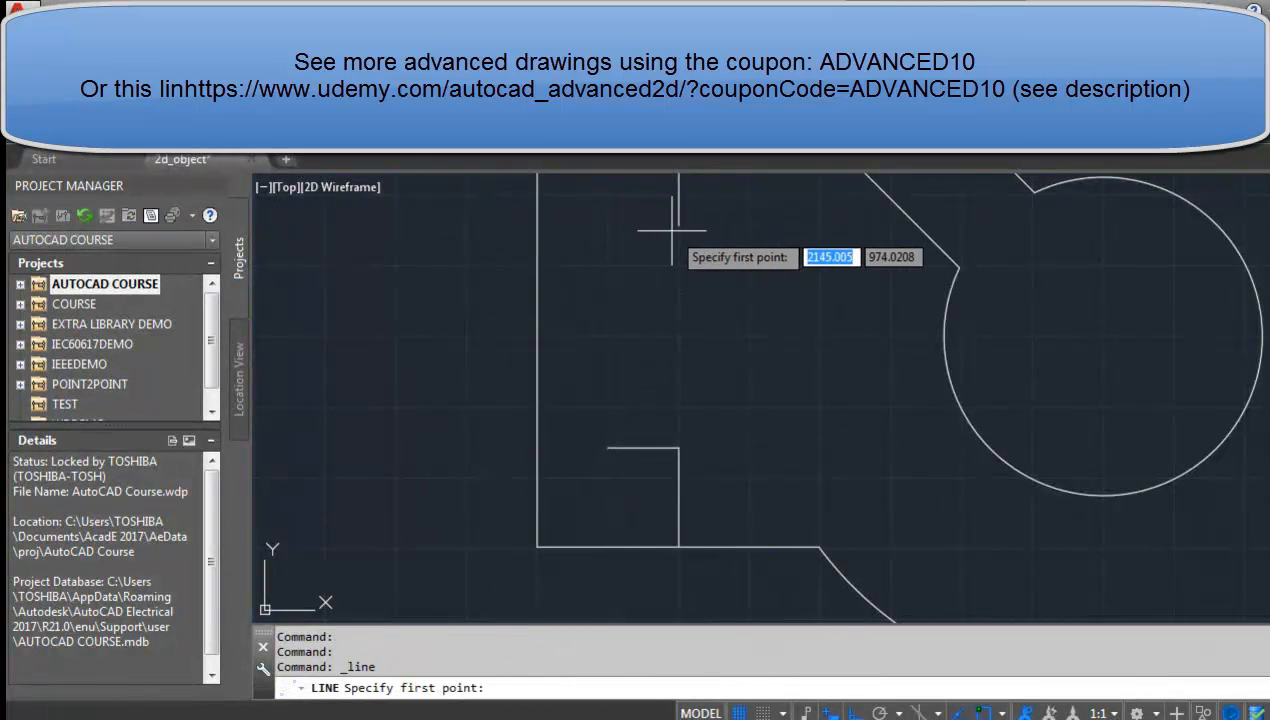
{"action": "left_click", "coordinate": [679, 225]}
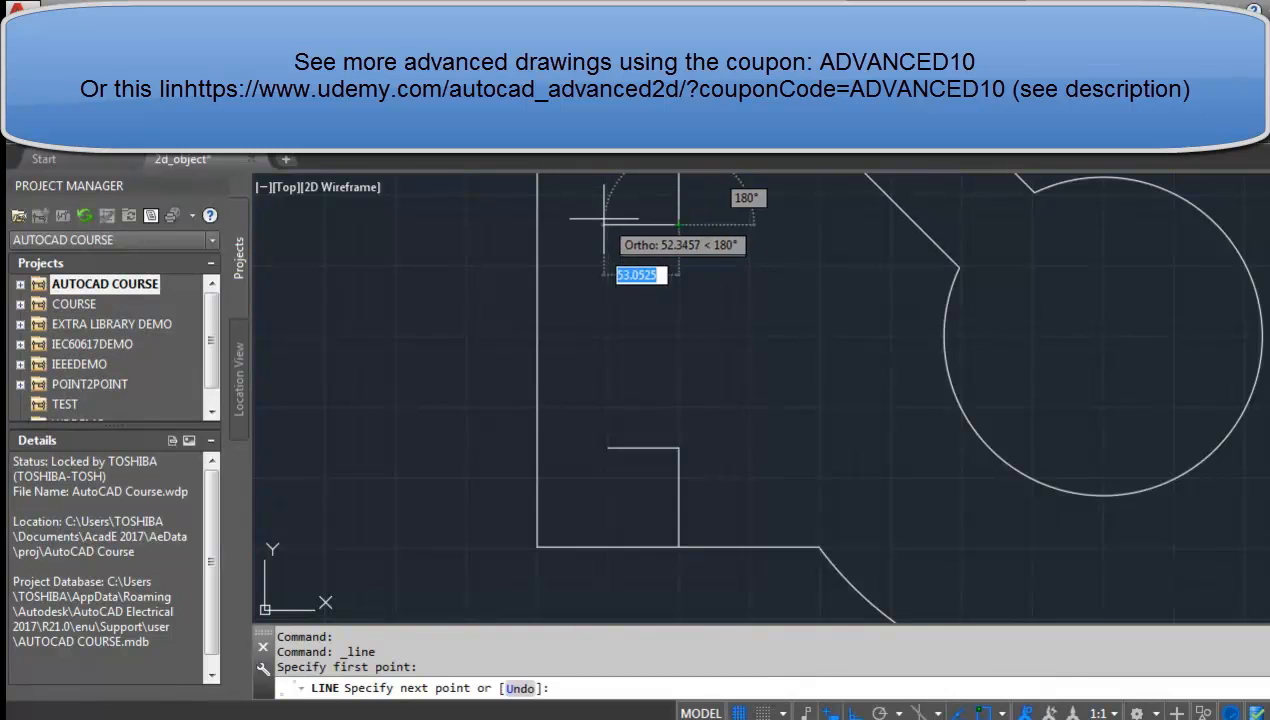
{"action": "type", "text": "50"}
{"action": "key", "text": "Return"}
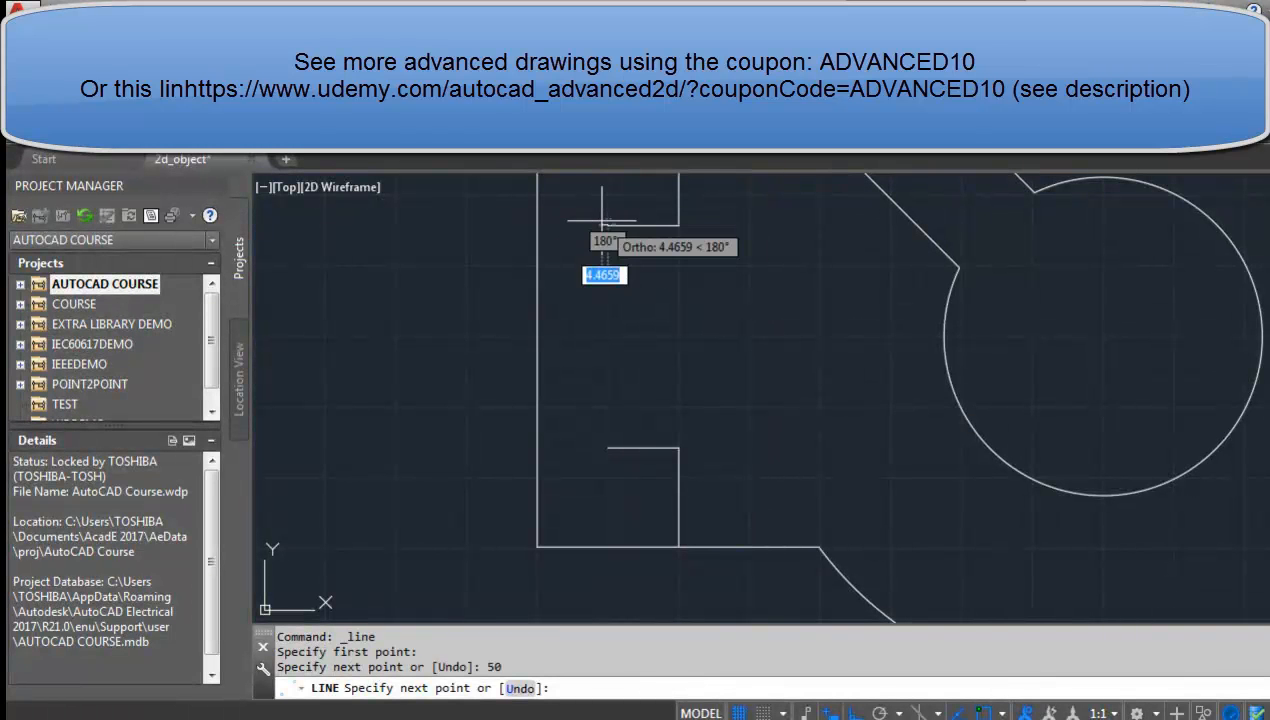
{"action": "left_click", "coordinate": [608, 447]}
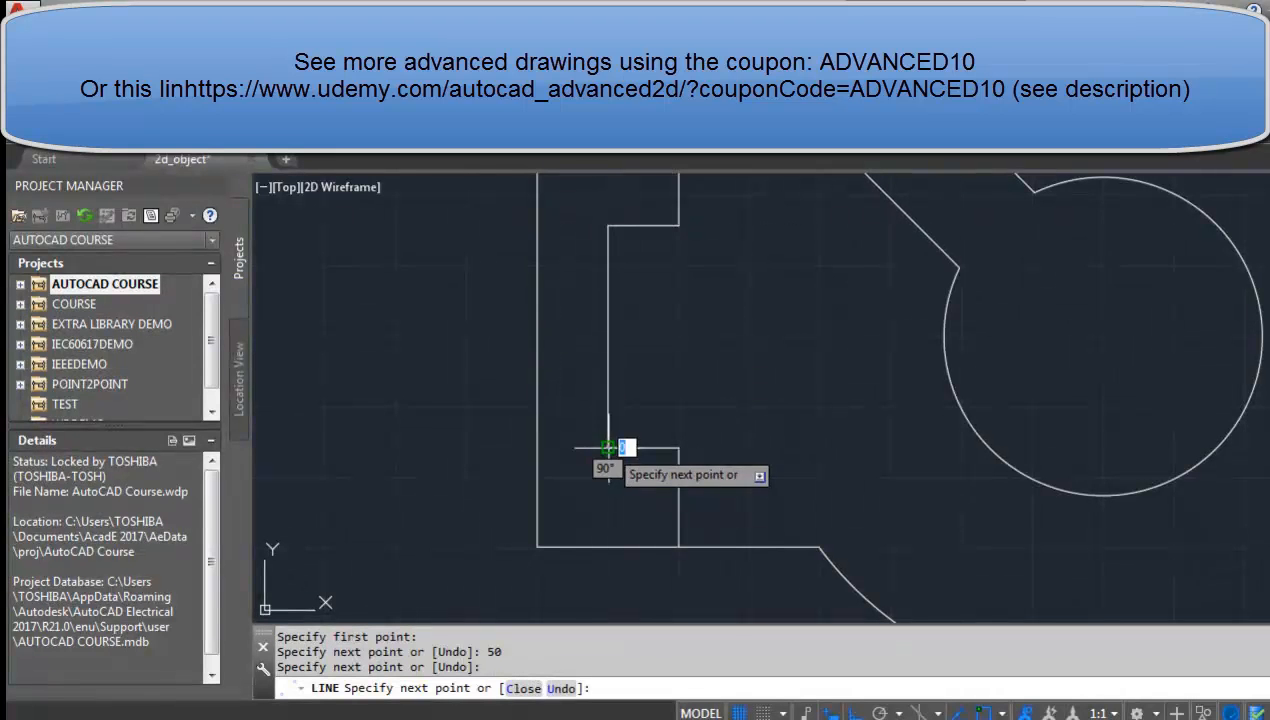
{"action": "key", "text": "Escape"}
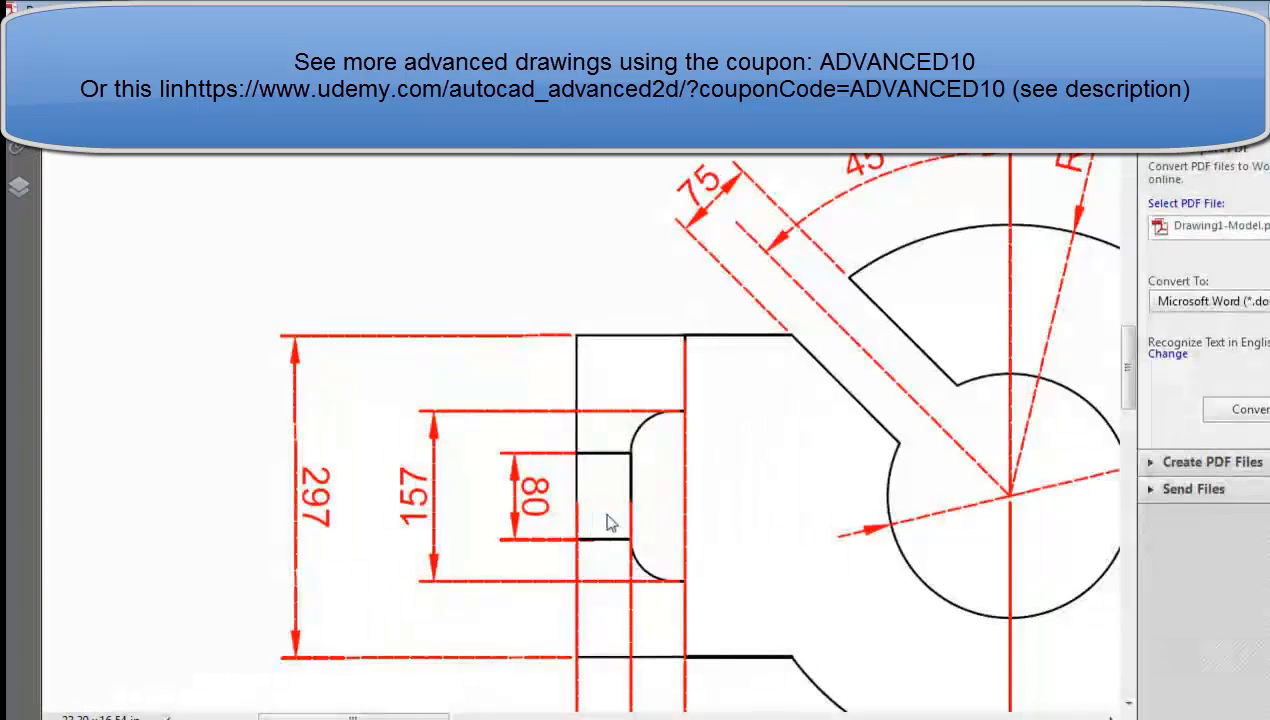
Work out the cutout's corner radius in the calculator as (157 - 80) / 2 from the PDF reference's vertical dimensions.
{"action": "scroll", "coordinate": [605, 540], "scroll_direction": "down", "scroll_amount": 3}
{"action": "scroll", "coordinate": [620, 558], "scroll_direction": "down", "scroll_amount": 3}
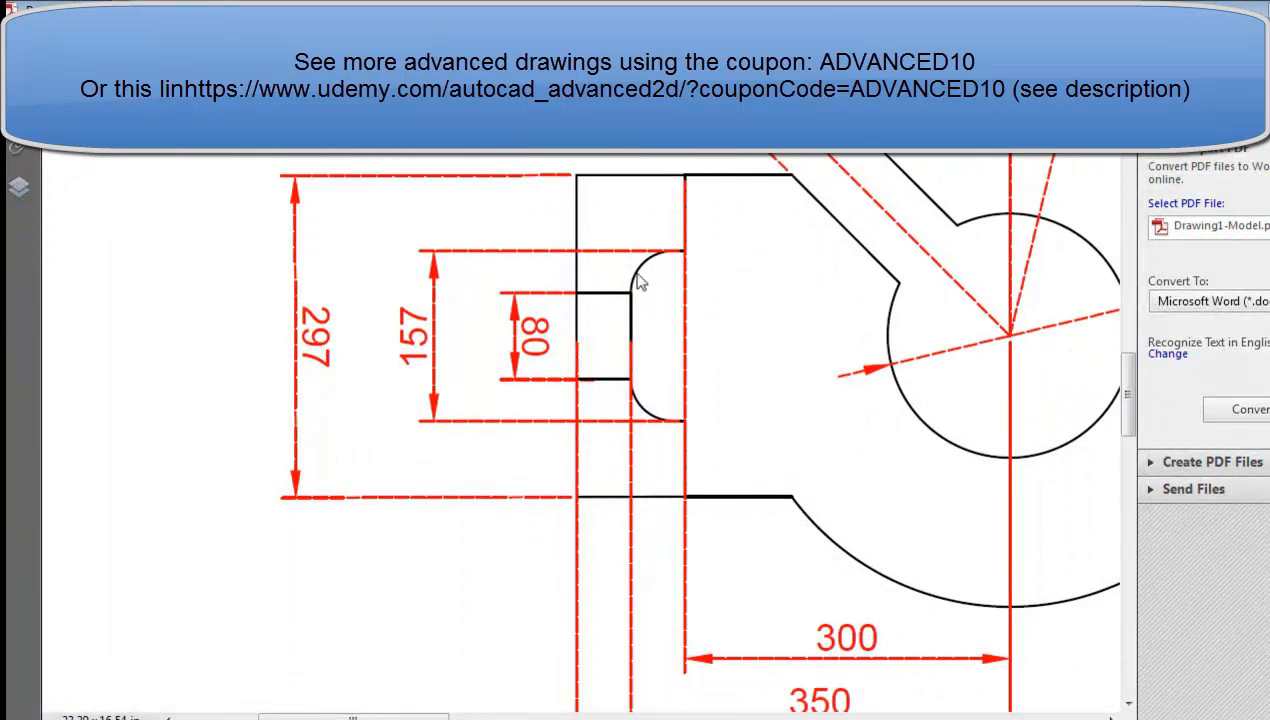
{"action": "left_click", "coordinate": [445, 718]}
{"action": "key", "text": "alt+2"}
{"action": "left_click_drag", "start_coordinate": [832, 260], "coordinate": [936, 262]}
{"action": "type", "text": "157"}
{"action": "key", "text": "minus"}
{"action": "type", "text": "80"}
{"action": "key", "text": "Return"}
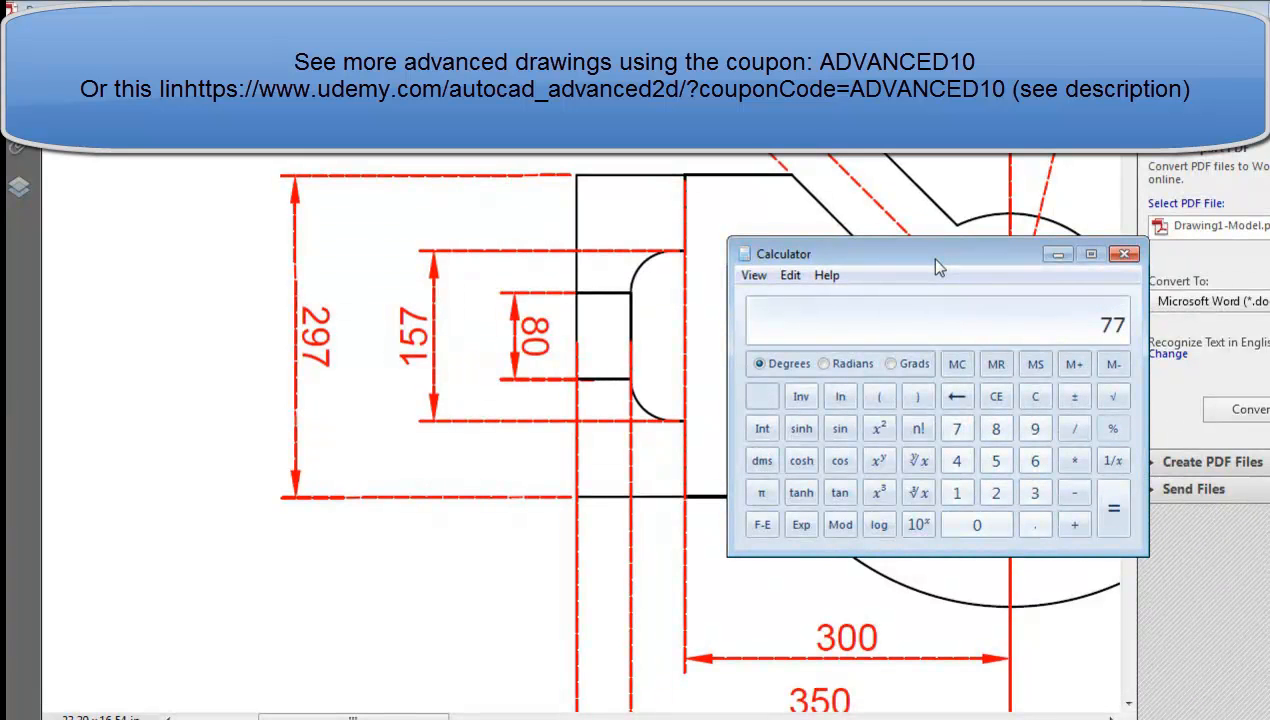
{"action": "key", "text": "slash"}
{"action": "type", "text": "2"}
{"action": "key", "text": "Return"}
{"action": "left_click", "coordinate": [1125, 254]}
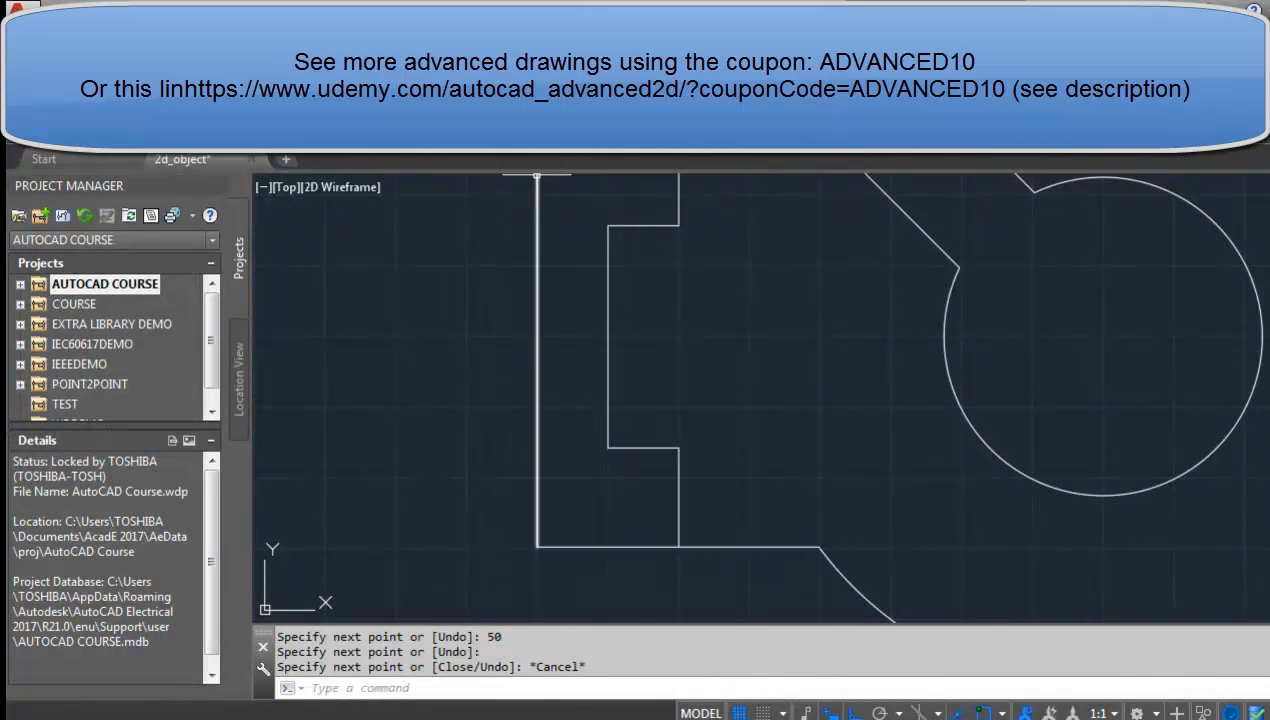
In AutoCAD, fillet the inner cutout's upper and lower left corners with a radius of 38.5.
{"action": "left_click", "coordinate": [428, 86]}
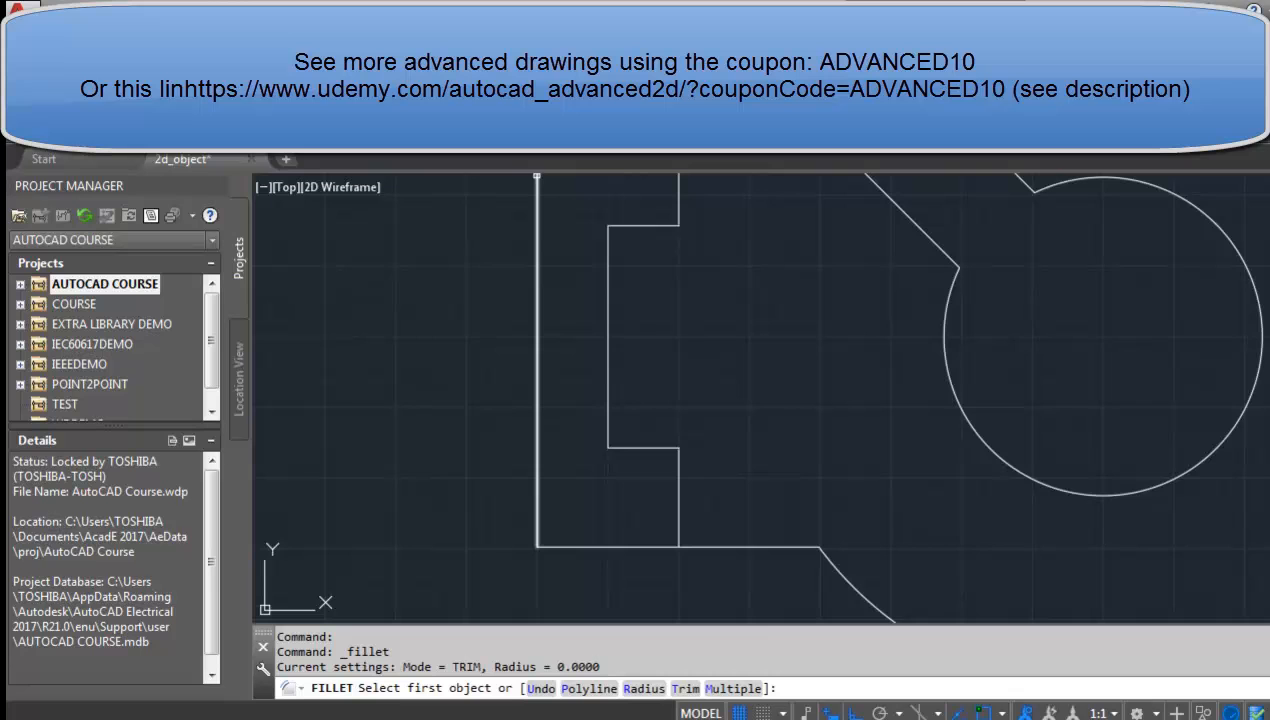
{"action": "left_click", "coordinate": [630, 224]}
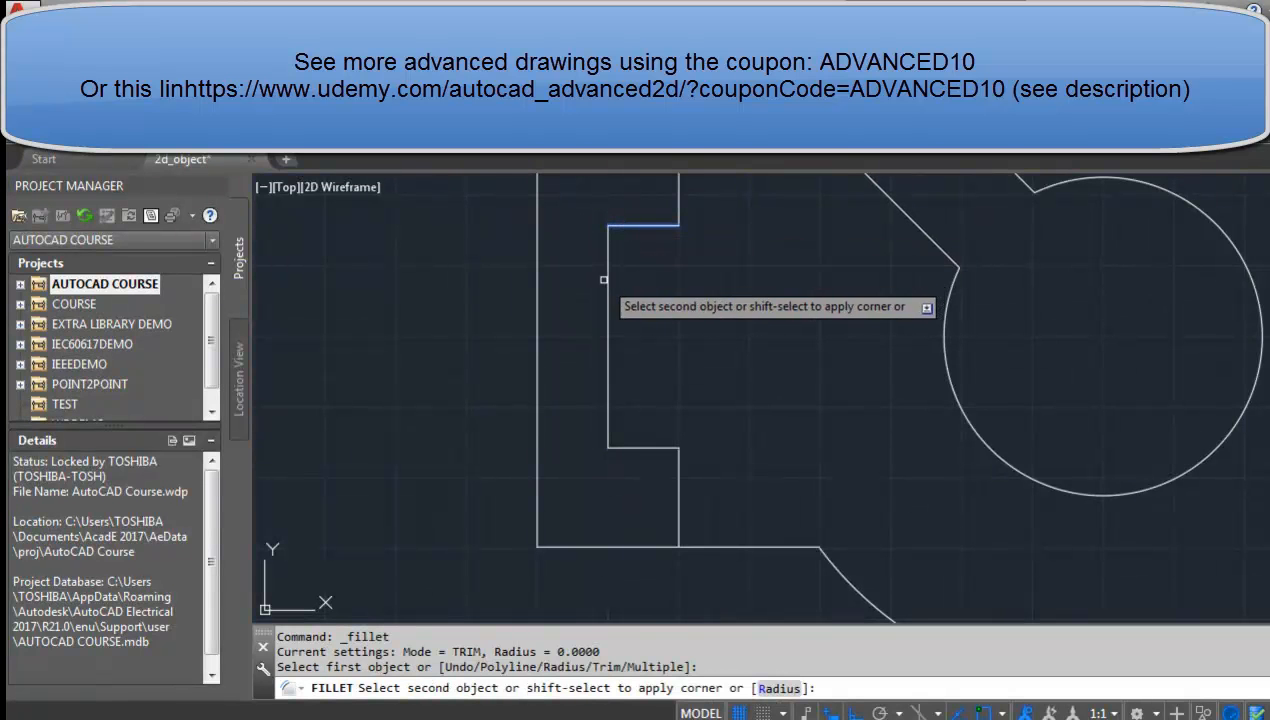
{"action": "left_click", "coordinate": [779, 689]}
{"action": "type", "text": "38.5"}
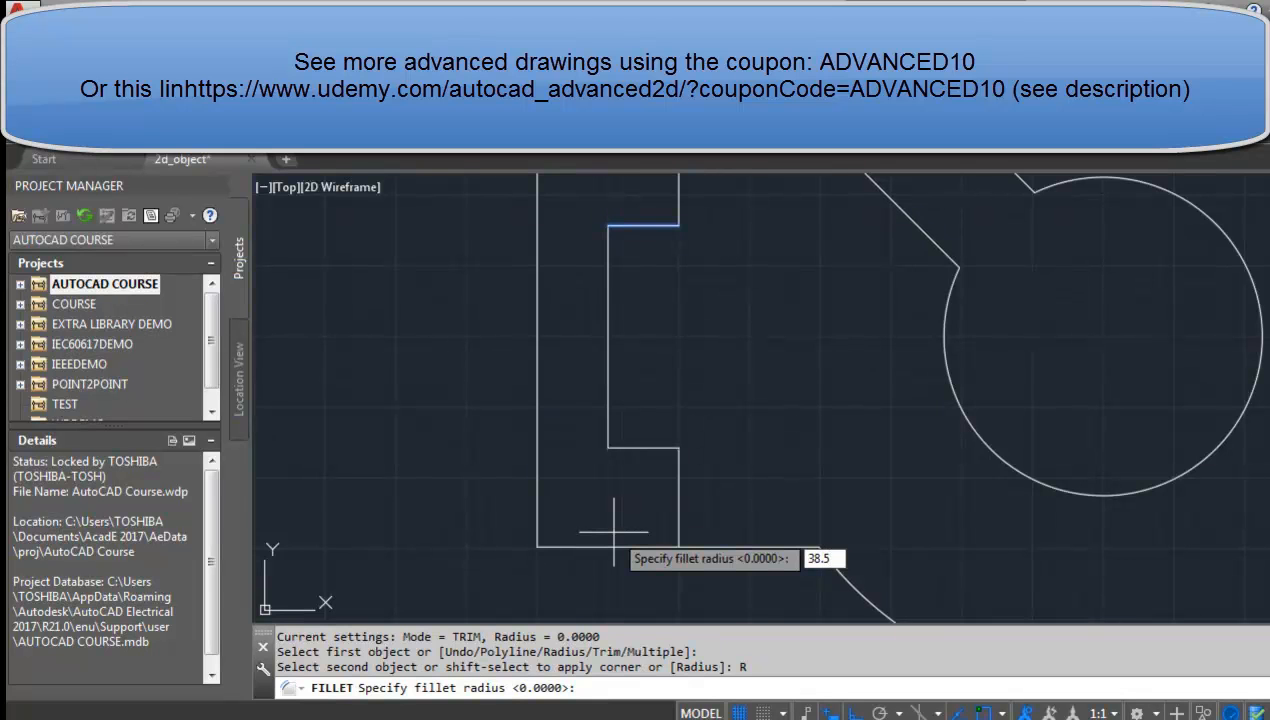
{"action": "key", "text": "Return"}
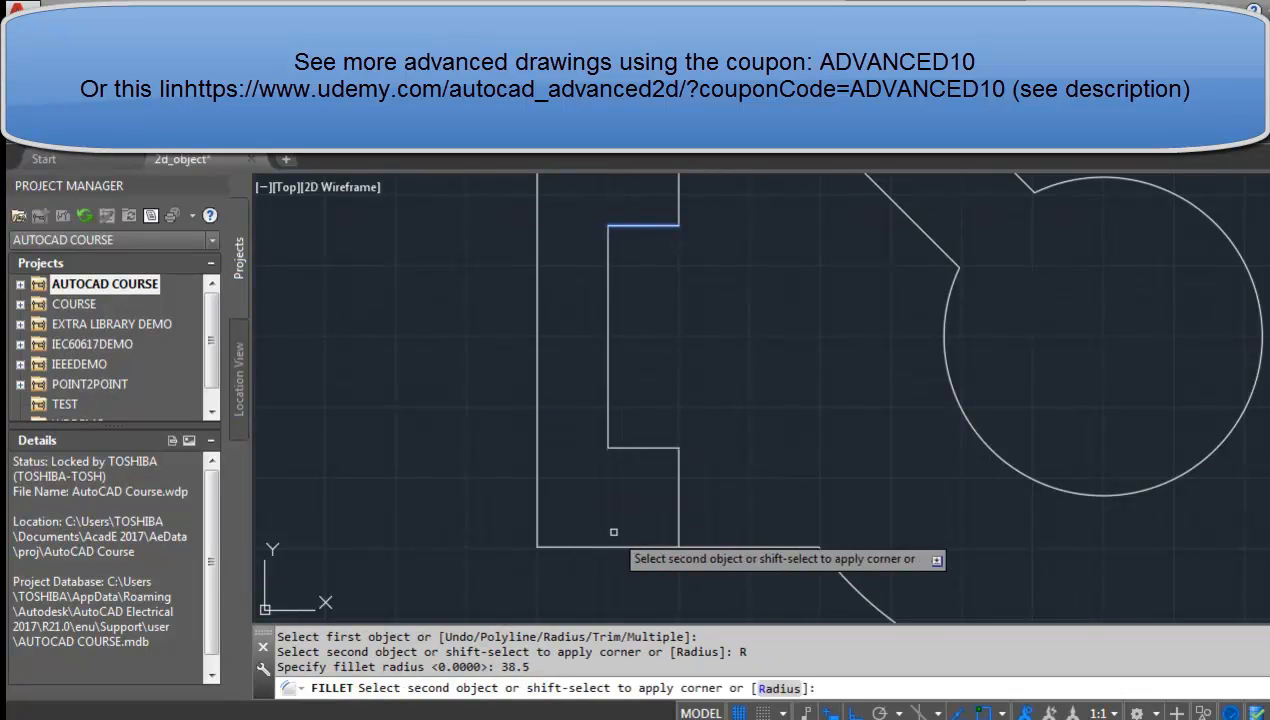
{"action": "left_click", "coordinate": [606, 362]}
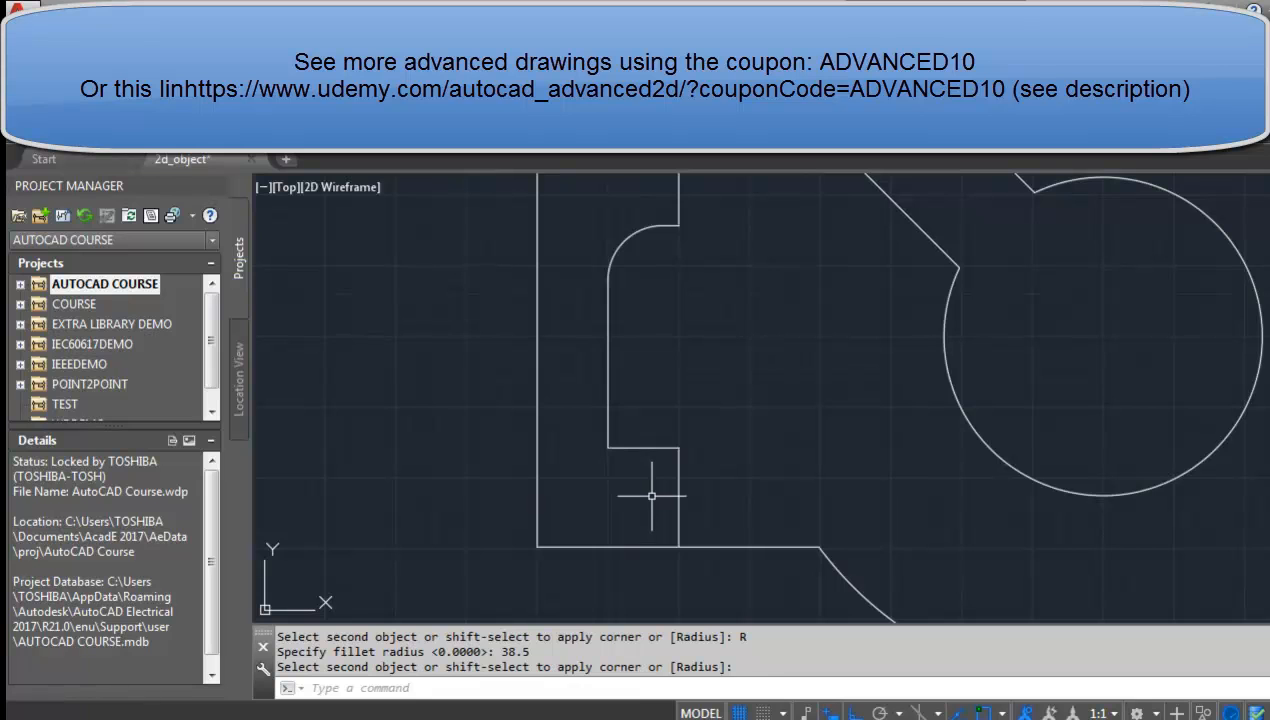
{"action": "key", "text": "Return"}
{"action": "left_click", "coordinate": [638, 448]}
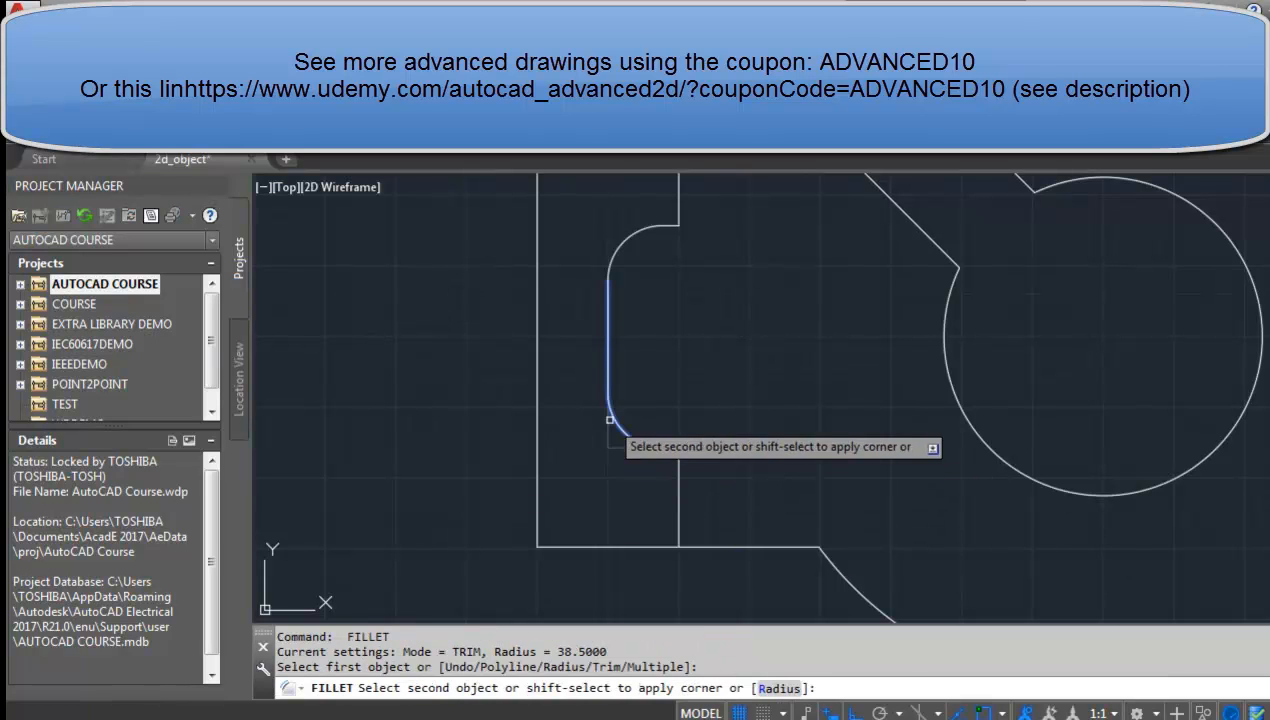
{"action": "left_click", "coordinate": [608, 418]}
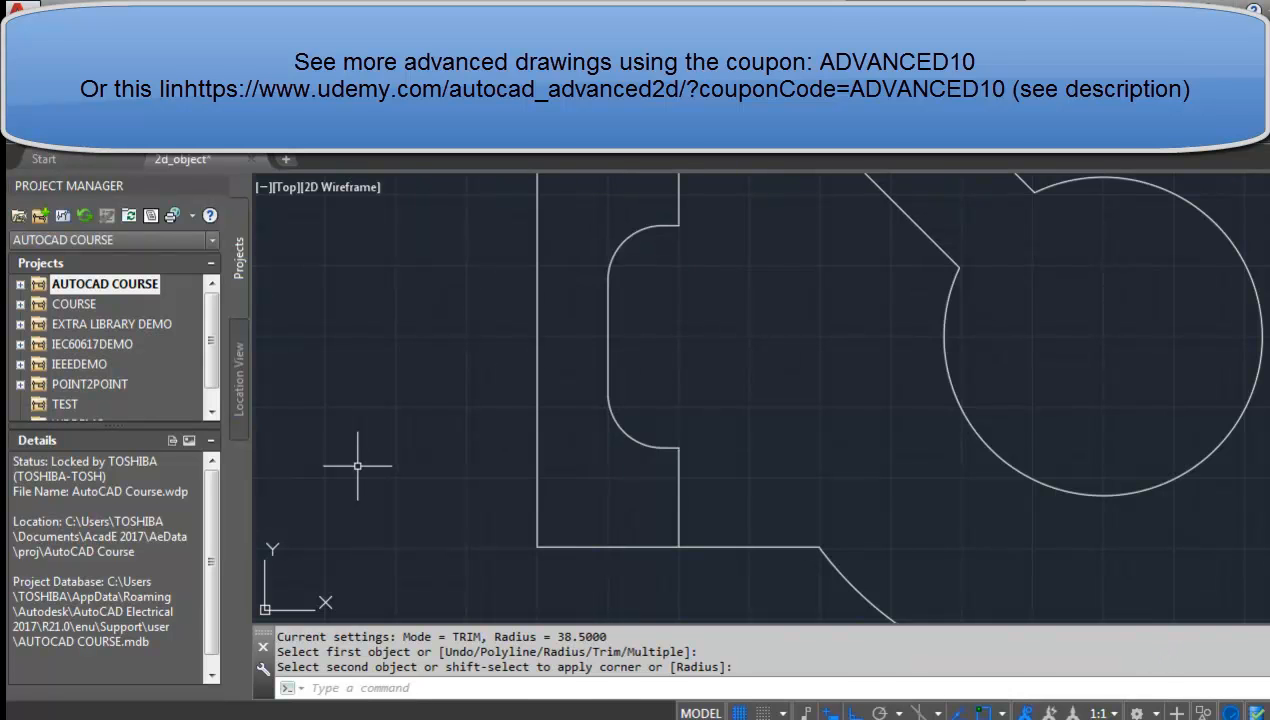
Check the 80 slot in the PDF reference and, in AutoCAD, draw its upper 50 long line from the upper fillet's lower end to the outer left line.
{"action": "scroll", "coordinate": [391, 462], "scroll_direction": "down", "scroll_amount": 2}
{"action": "left_click", "coordinate": [306, 718]}
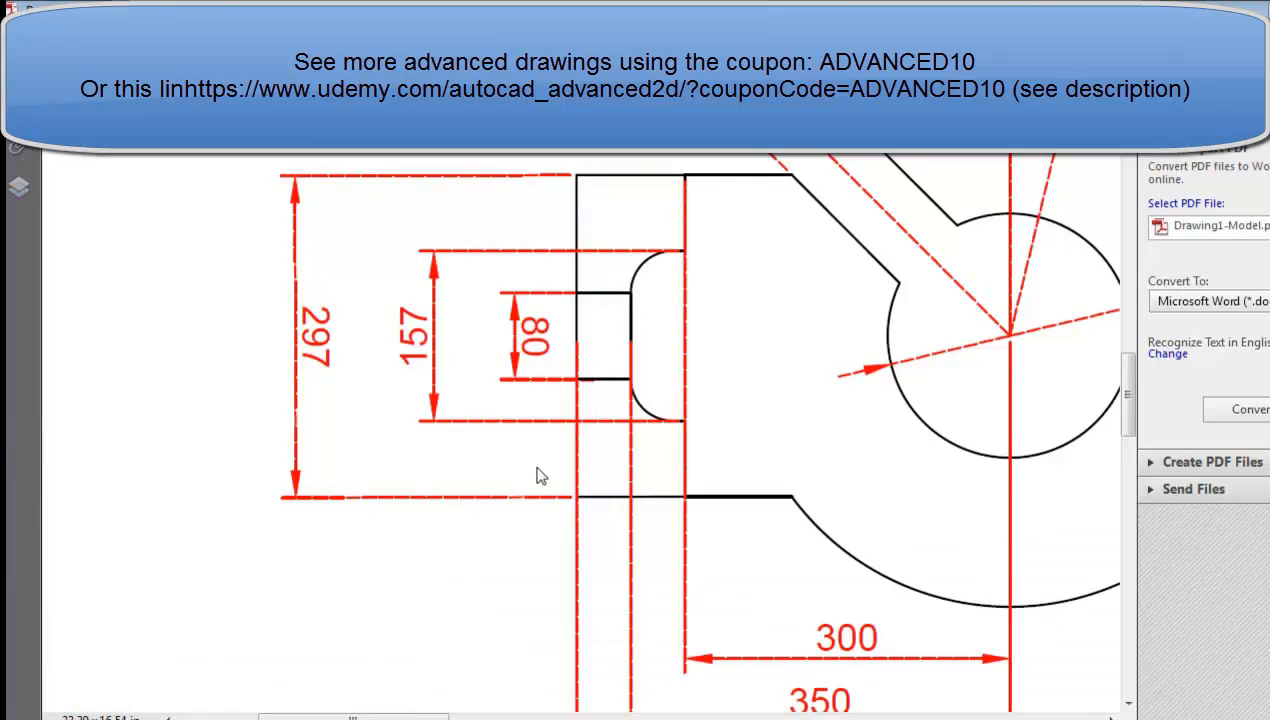
{"action": "scroll", "coordinate": [547, 440], "scroll_direction": "down", "scroll_amount": 1}
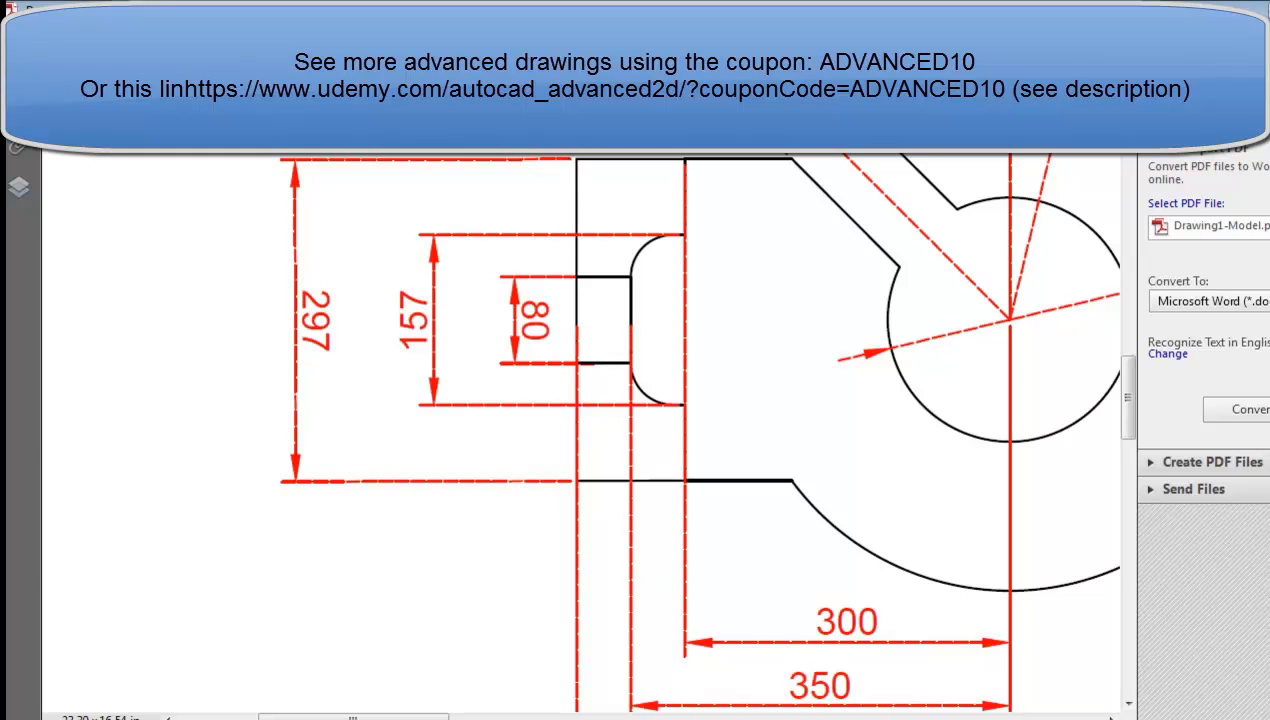
{"action": "key", "text": "alt+Tab"}
{"action": "scroll", "coordinate": [474, 362], "scroll_direction": "up", "scroll_amount": 6}
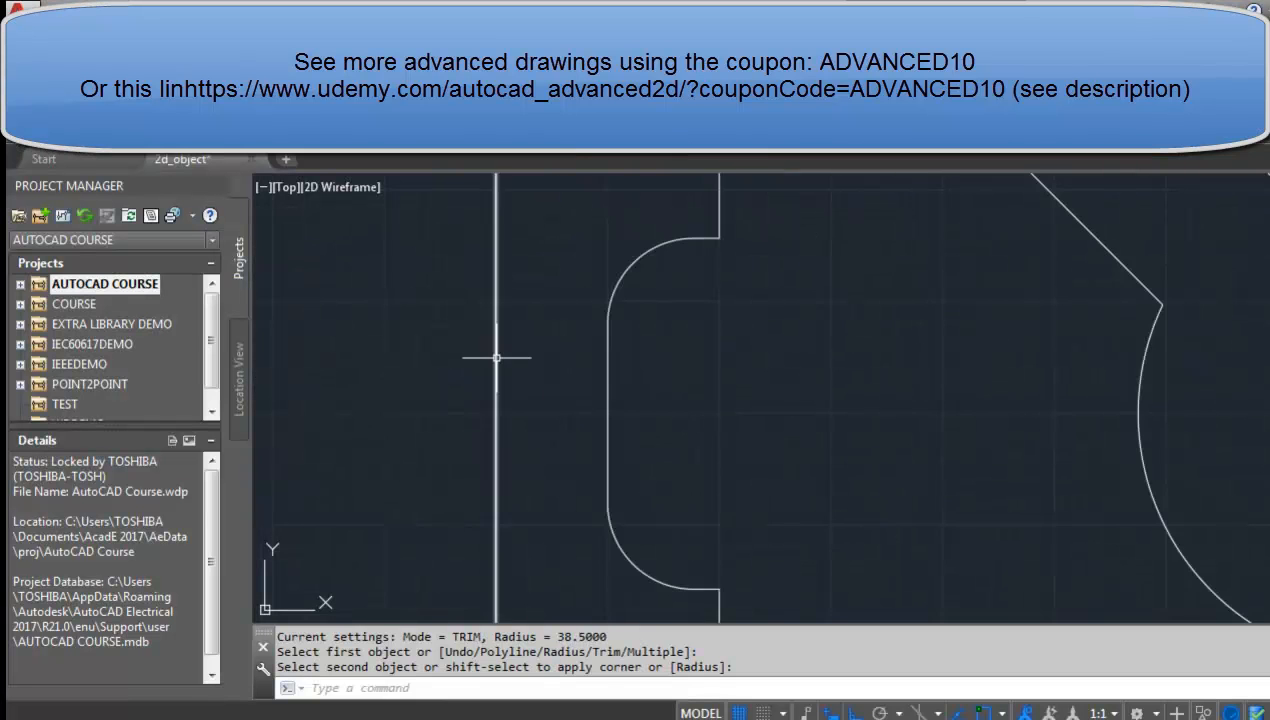
{"action": "left_click", "coordinate": [28, 76]}
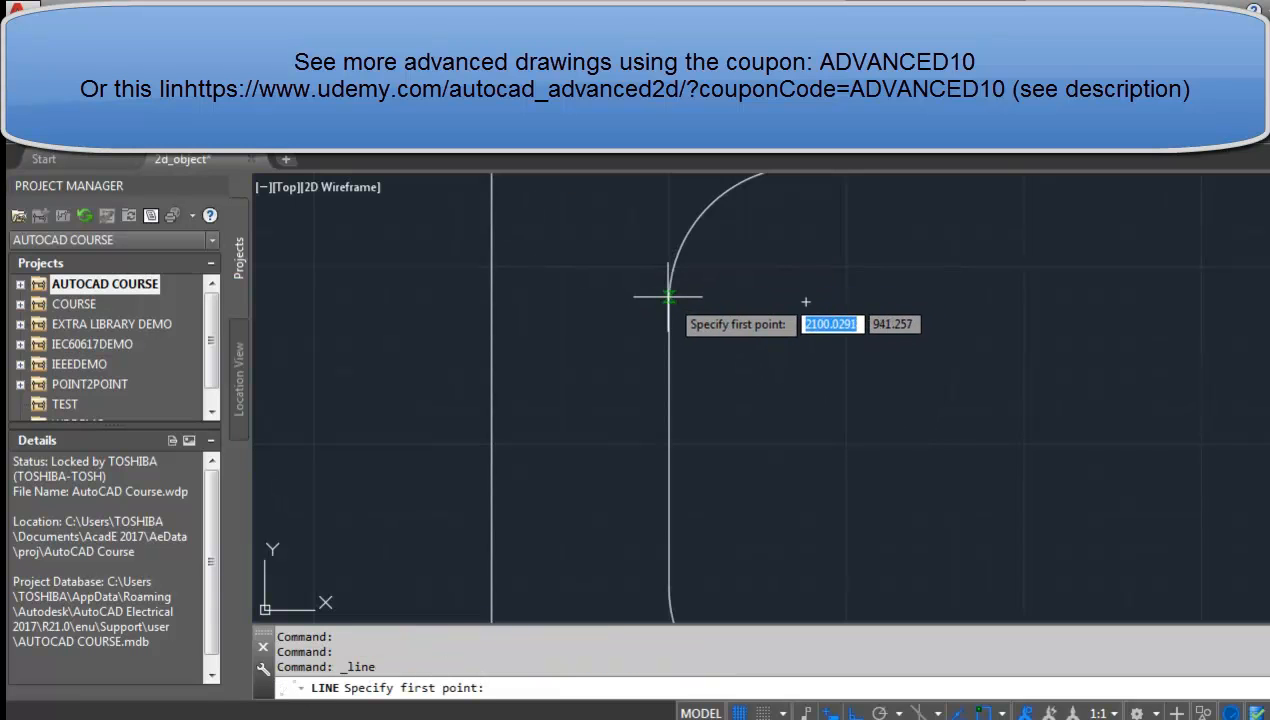
{"action": "left_click", "coordinate": [669, 301]}
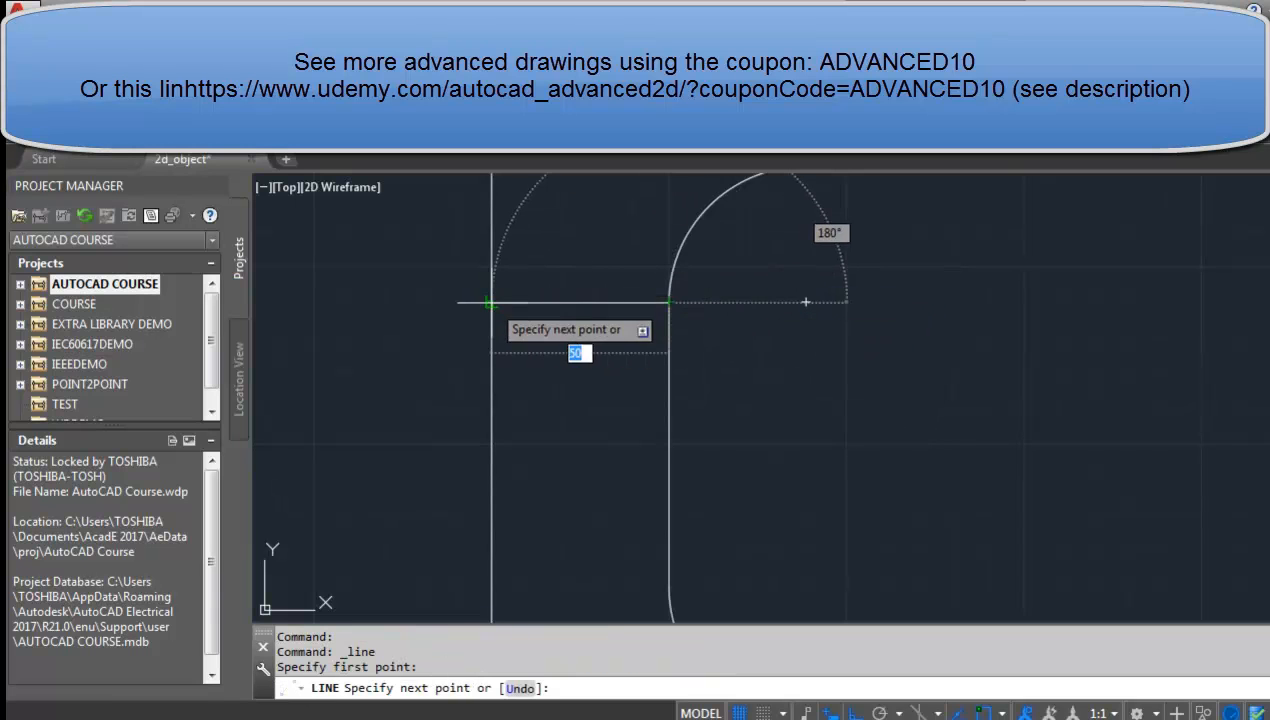
{"action": "key", "text": "Escape"}
Draw the slot's lower 50 long horizontal line from the lower fillet's upper end to the outer left line.
{"action": "scroll", "coordinate": [654, 604], "scroll_direction": "down", "scroll_amount": 2}
{"action": "scroll", "coordinate": [654, 604], "scroll_direction": "down", "scroll_amount": 2}
{"action": "mouse_move", "coordinate": [652, 602]}
{"action": "middle_mouse_down"}
{"action": "mouse_move", "coordinate": [636, 571]}
{"action": "mouse_move", "coordinate": [621, 342]}
{"action": "middle_mouse_up"}
{"action": "scroll", "coordinate": [621, 418], "scroll_direction": "up", "scroll_amount": 4}
{"action": "middle_click_drag", "start_coordinate": [553, 306], "coordinate": [644, 507]}
{"action": "key", "text": "Return"}
{"action": "left_click", "coordinate": [740, 398]}
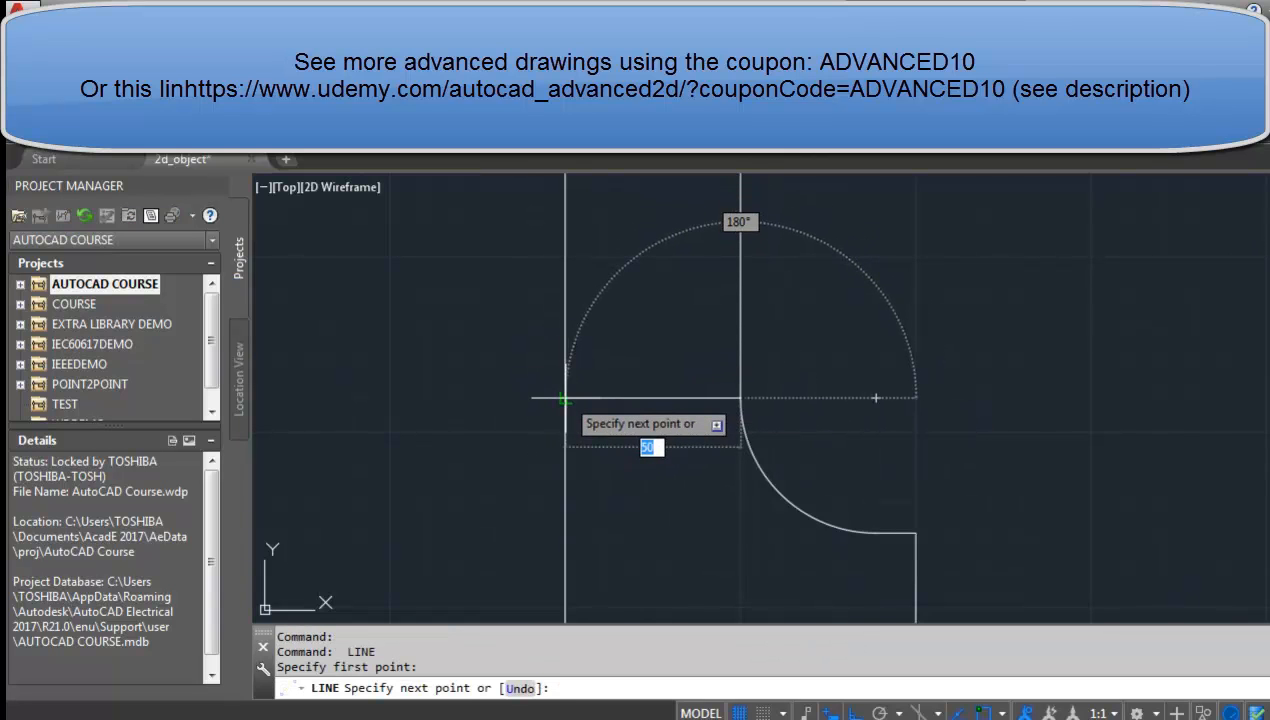
{"action": "left_click", "coordinate": [564, 398]}
{"action": "key", "text": "Escape"}
{"action": "scroll", "coordinate": [646, 434], "scroll_direction": "down", "scroll_amount": 4}
{"action": "middle_click_drag", "start_coordinate": [789, 401], "coordinate": [581, 397]}
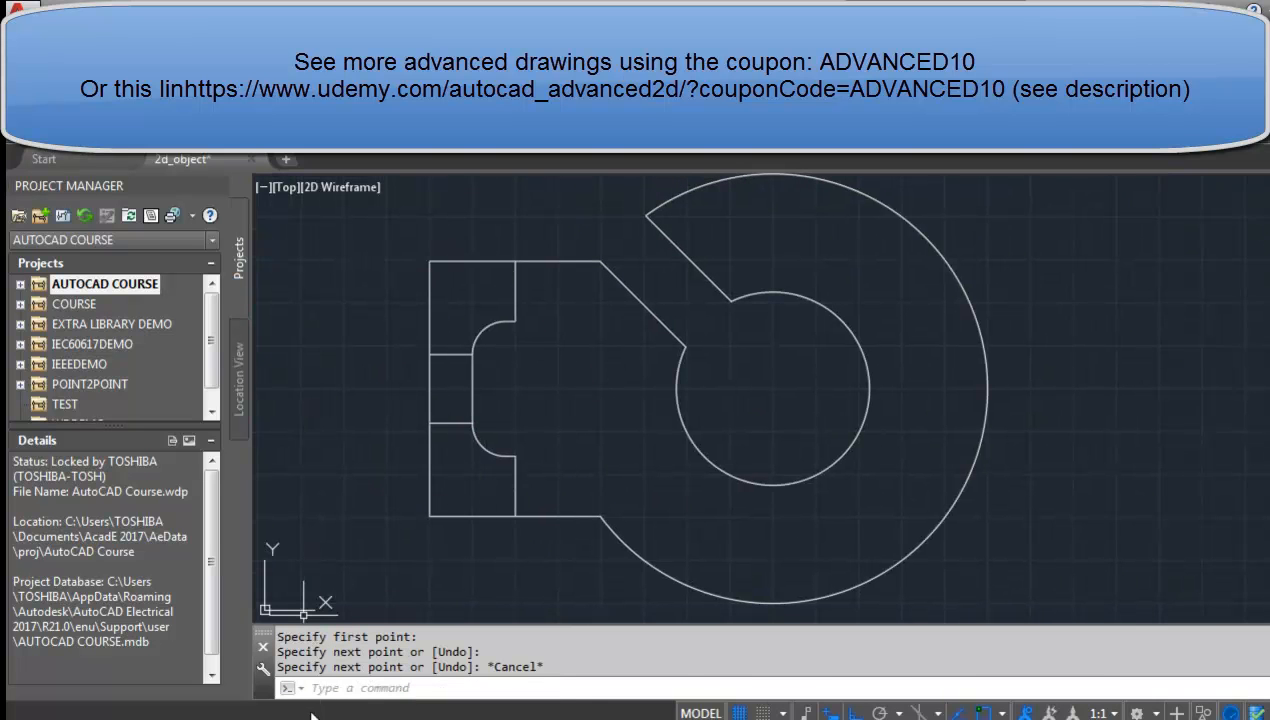
Switch to the PDF reference and examine the dimensions of the curved neck between the round head and the ribbed section.
{"action": "key", "text": "alt+Tab"}
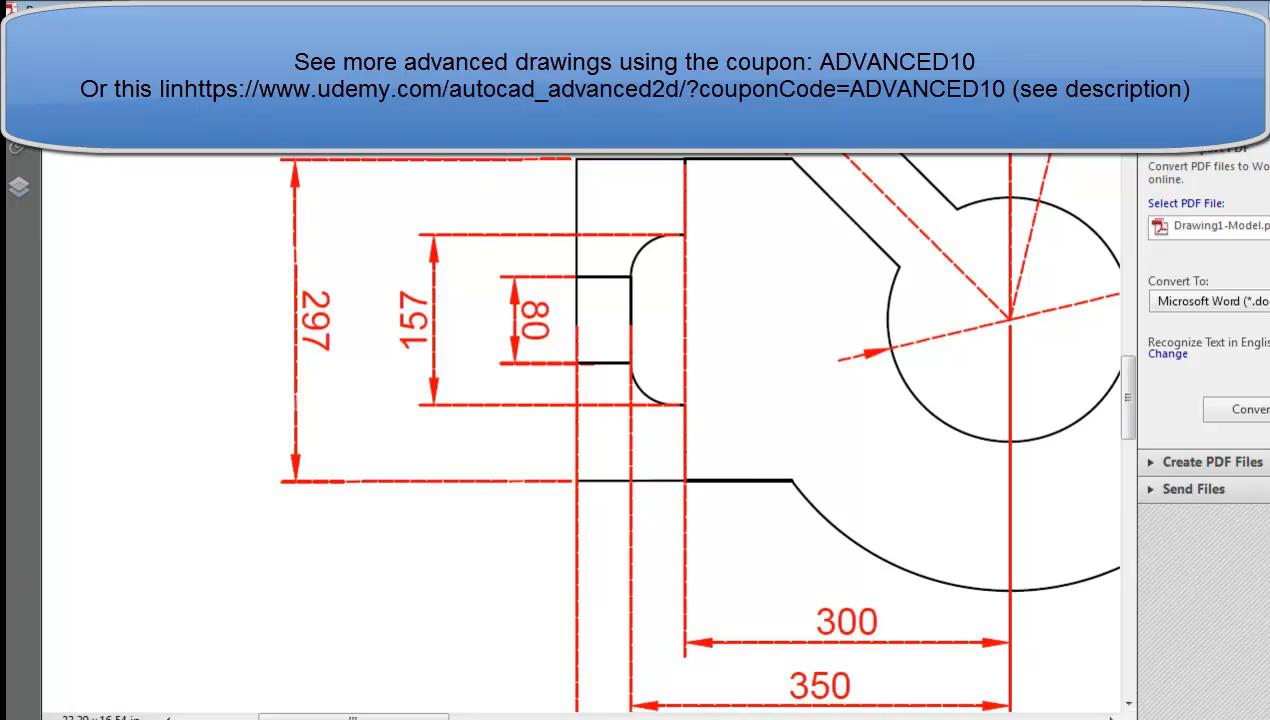
{"action": "left_click_drag", "start_coordinate": [425, 718], "coordinate": [623, 718]}
{"action": "scroll", "coordinate": [550, 570], "scroll_direction": "down", "scroll_amount": 1}
{"action": "scroll", "coordinate": [508, 618], "scroll_direction": "up", "scroll_amount": 1}
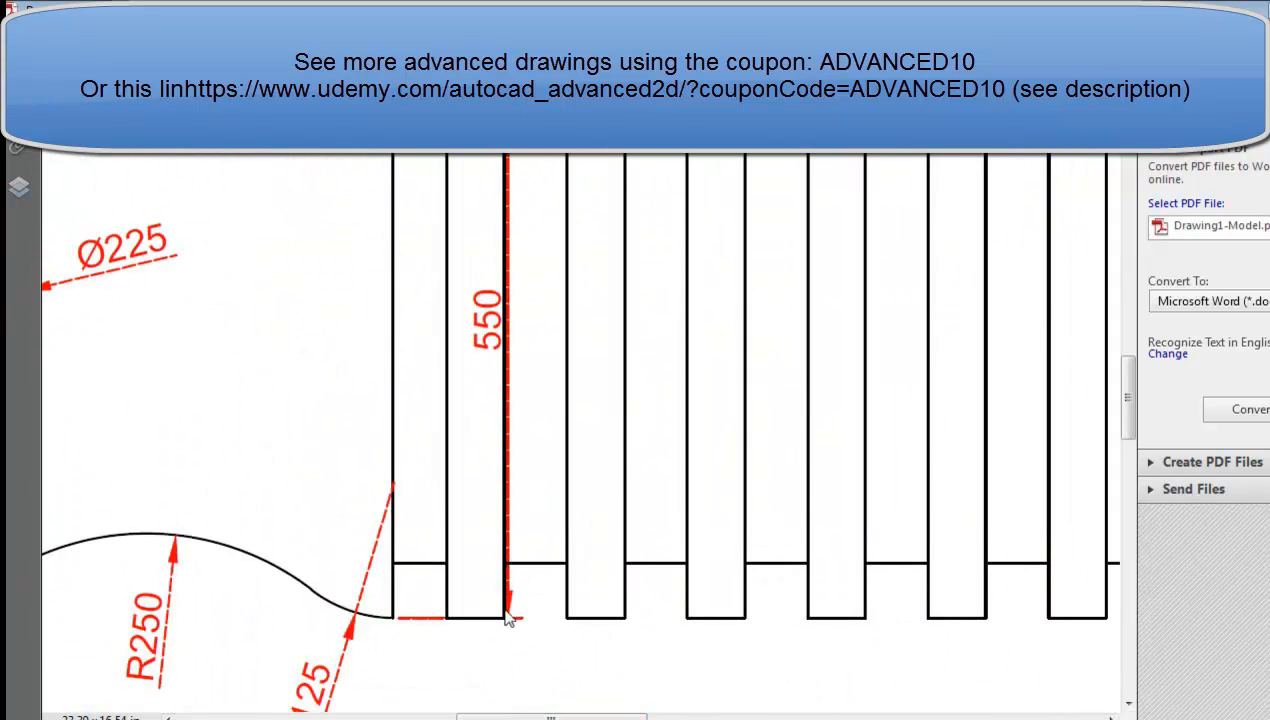
{"action": "scroll", "coordinate": [581, 430], "scroll_direction": "down", "scroll_amount": 2, "text": "ctrl"}
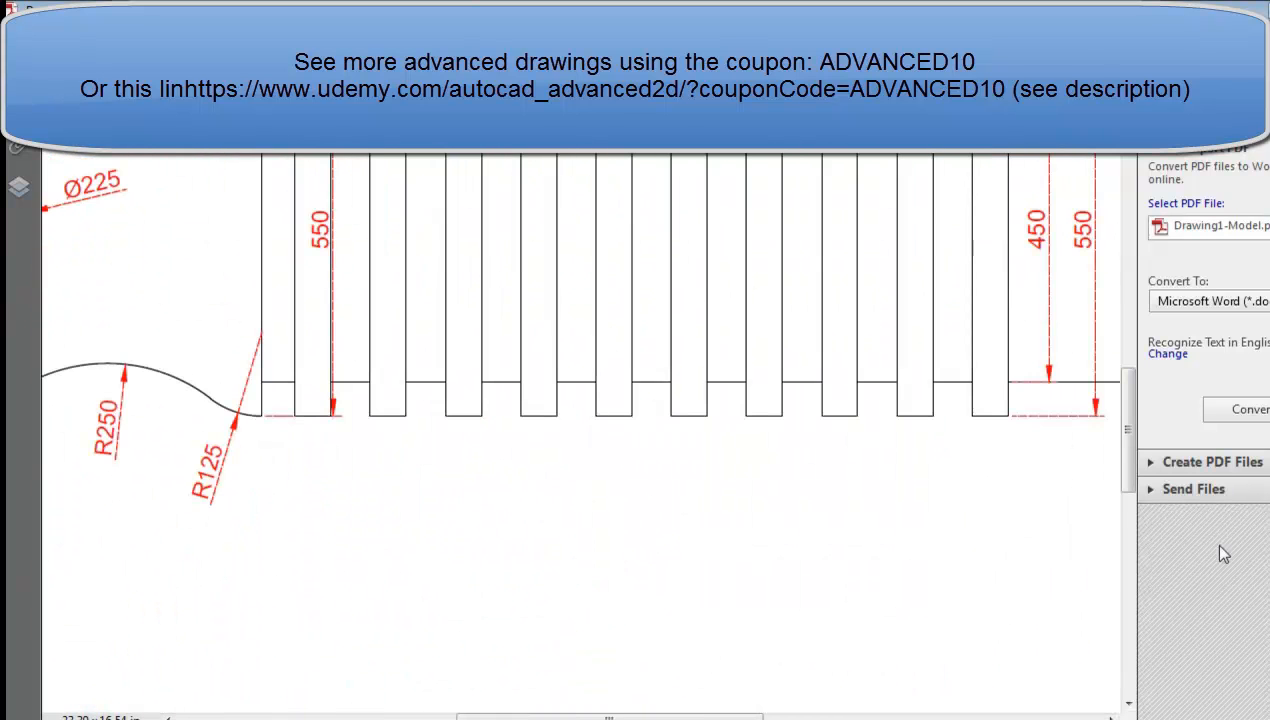
{"action": "scroll", "coordinate": [992, 538], "scroll_direction": "up", "scroll_amount": 3}
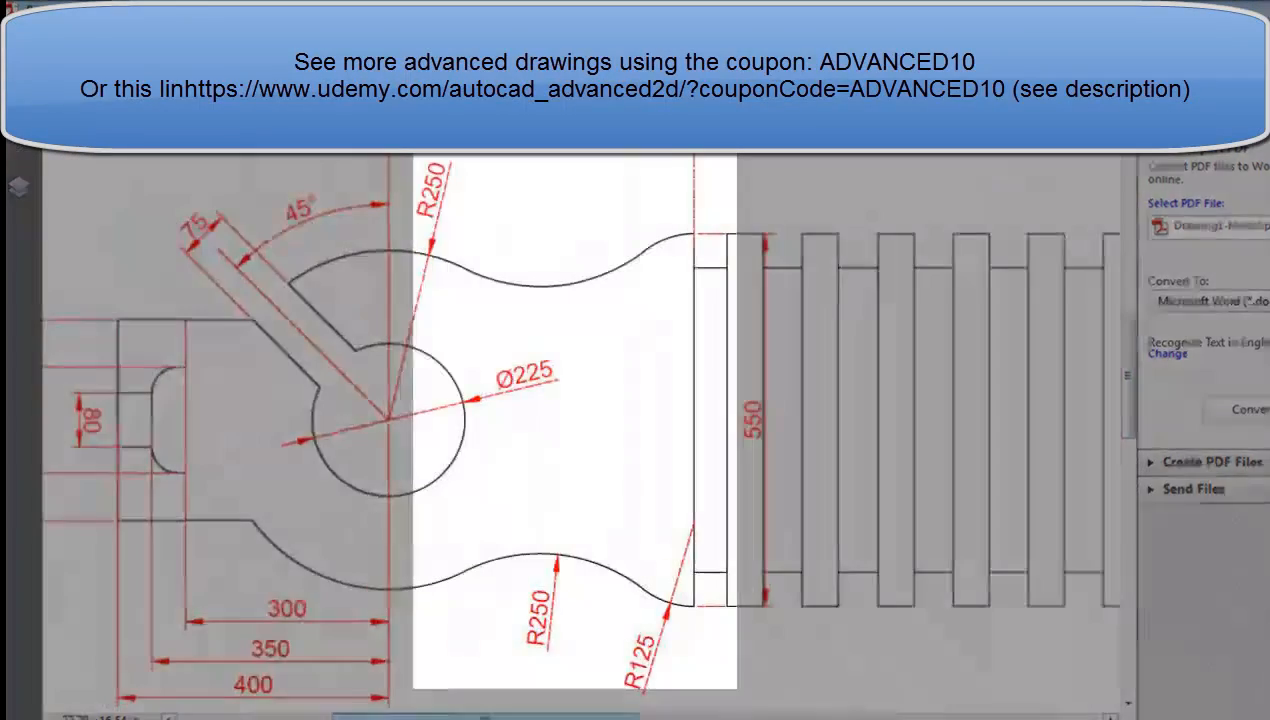
{"action": "left_click_drag", "start_coordinate": [560, 718], "coordinate": [557, 718]}
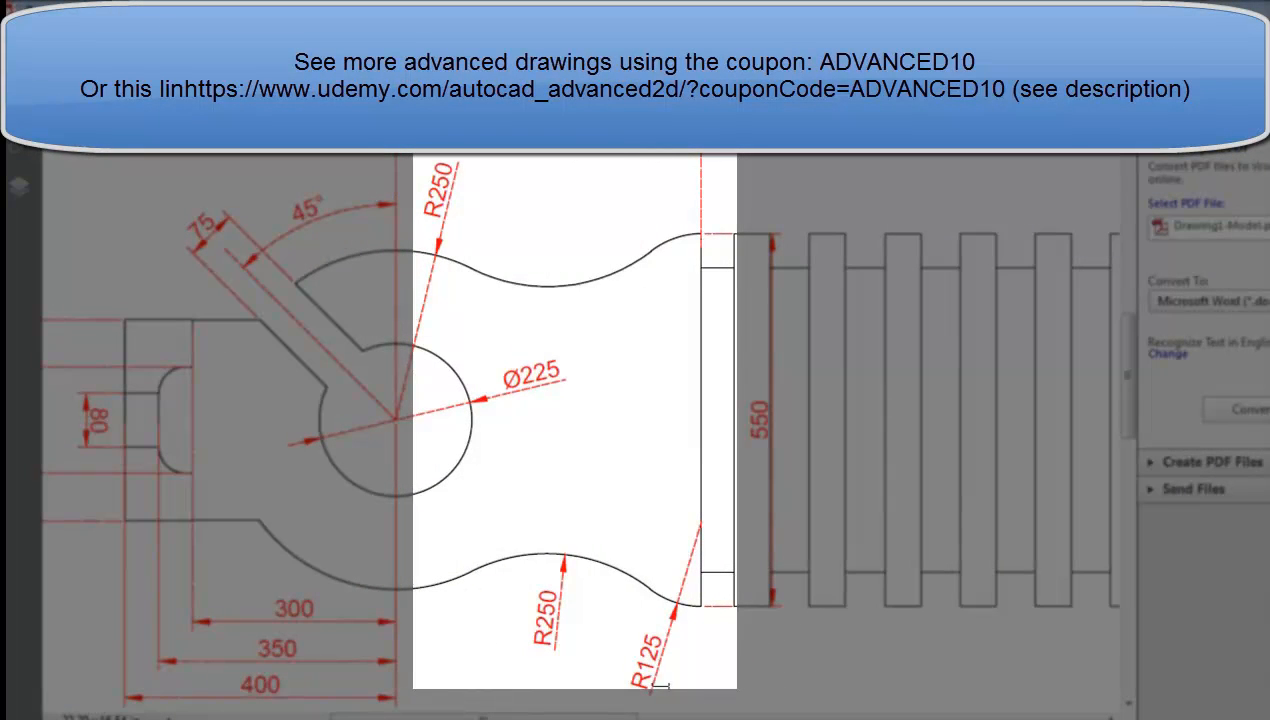